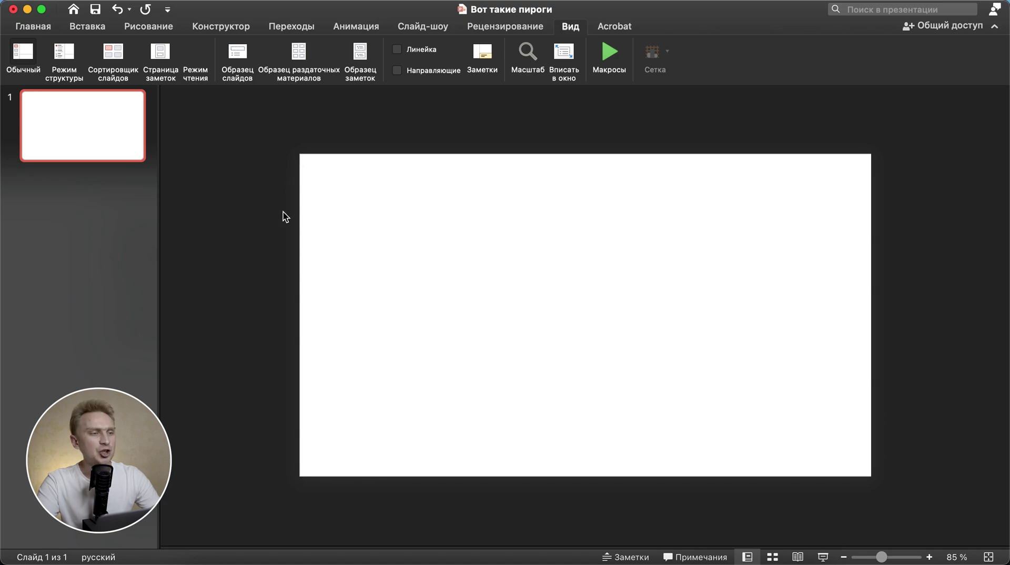
Step: Add a text box in the middle of the slide reading 'Заголовок слайда'
scroll(375, 273, "down", 5)
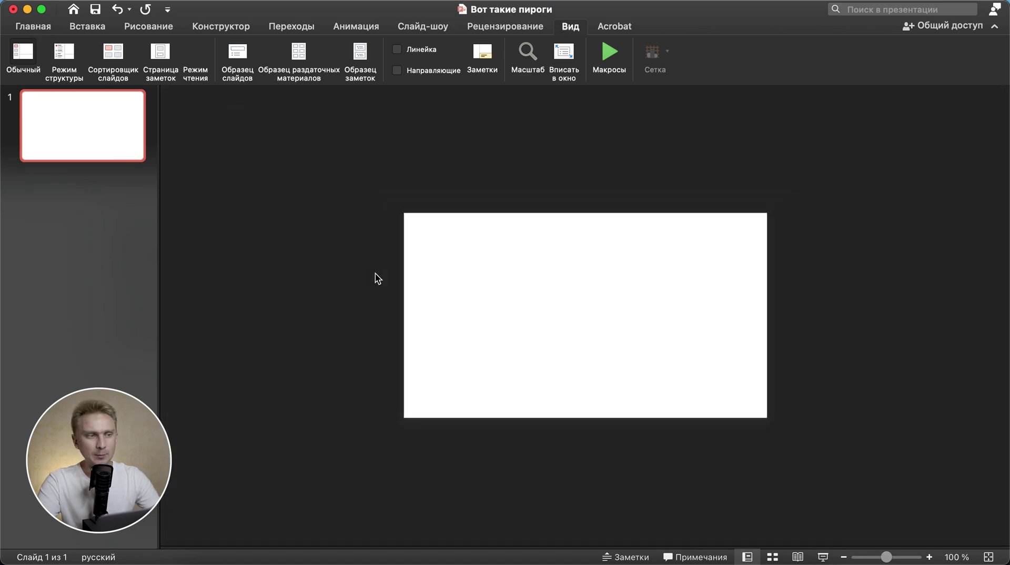
scroll(375, 273, "down", 3)
scroll(374, 273, "down", 1)
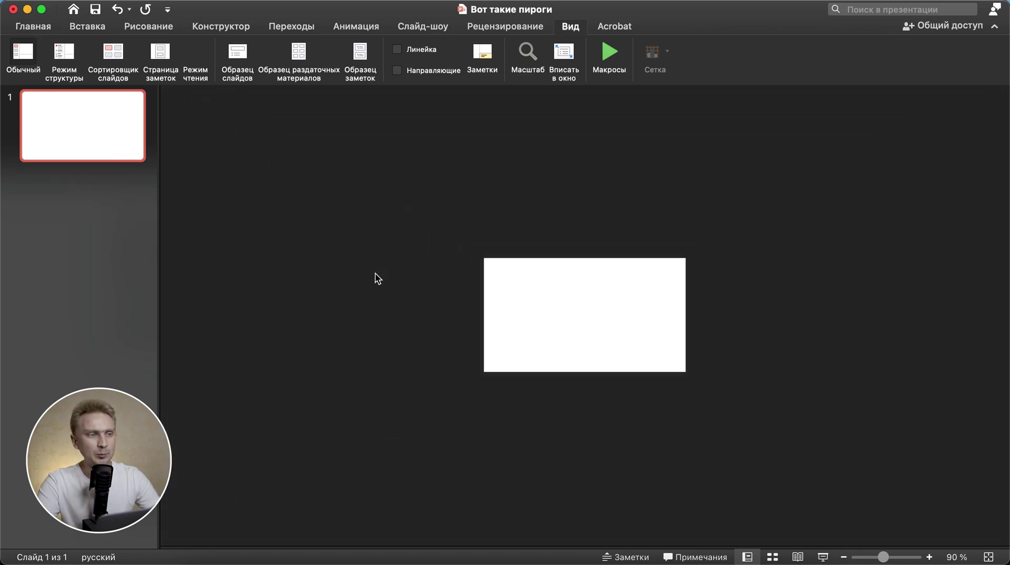
left_click(33, 27)
left_click(105, 31)
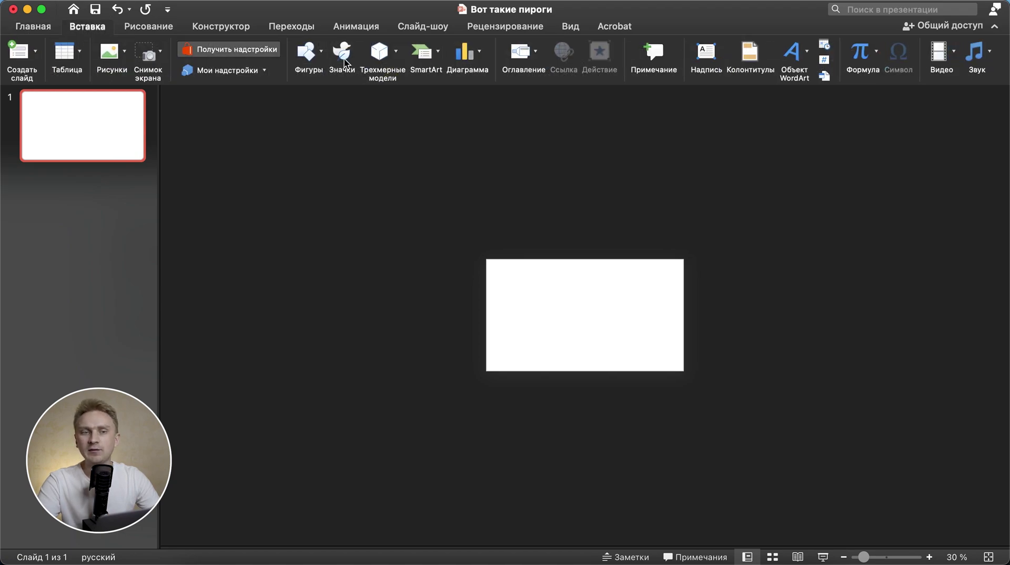
left_click(708, 52)
scroll(626, 299, "up", 5)
left_click_drag(383, 254, 688, 326)
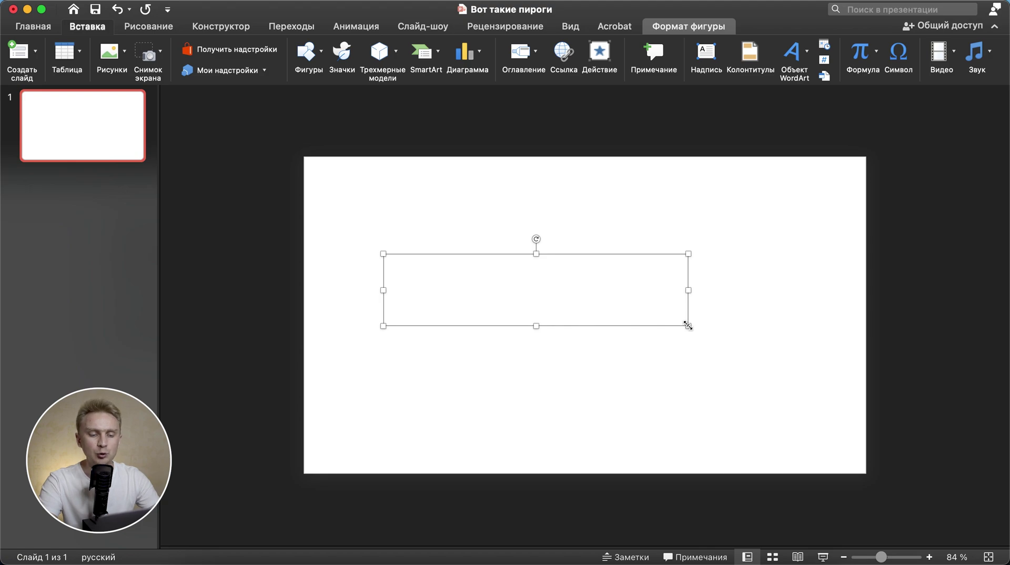
type("Заголовок слайда")
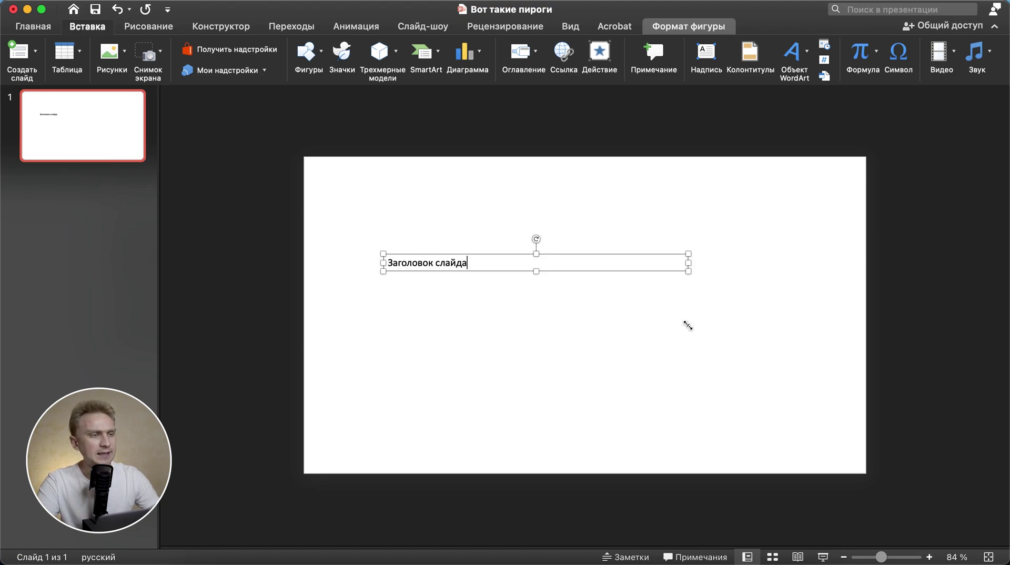
Step: Format the title as 40-point Century Schoolbook and move it to the top-left
key("super+a")
left_click(45, 29)
left_click(380, 49)
left_click(380, 49)
left_click(380, 49)
left_click(379, 49)
left_click(380, 49)
left_click(380, 48)
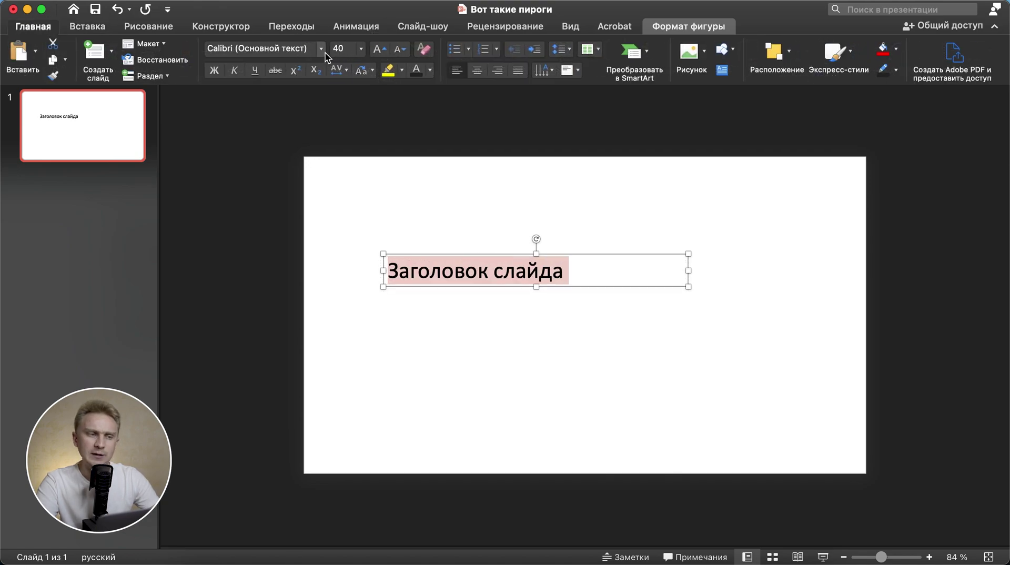
left_click(321, 49)
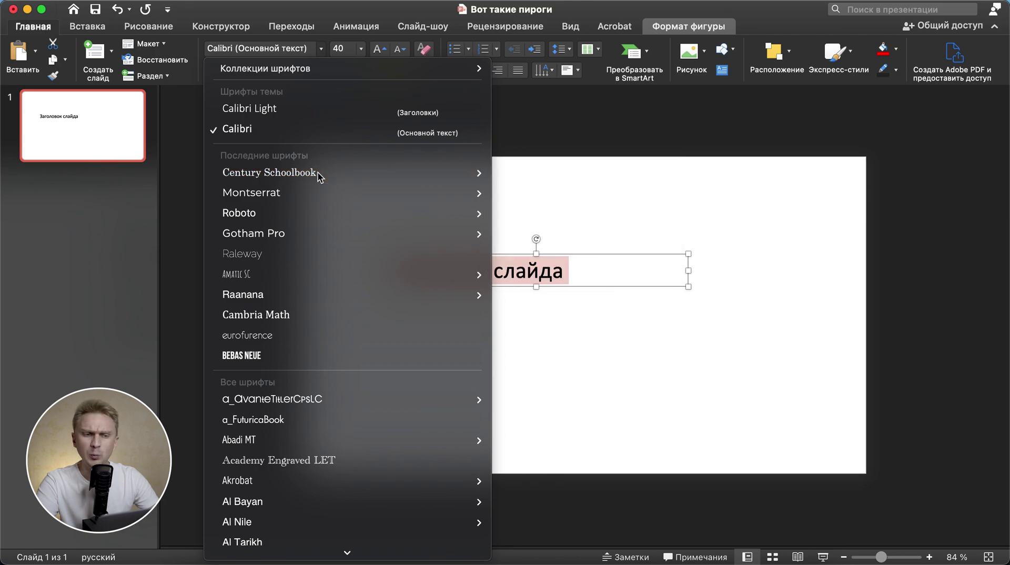
left_click(317, 171)
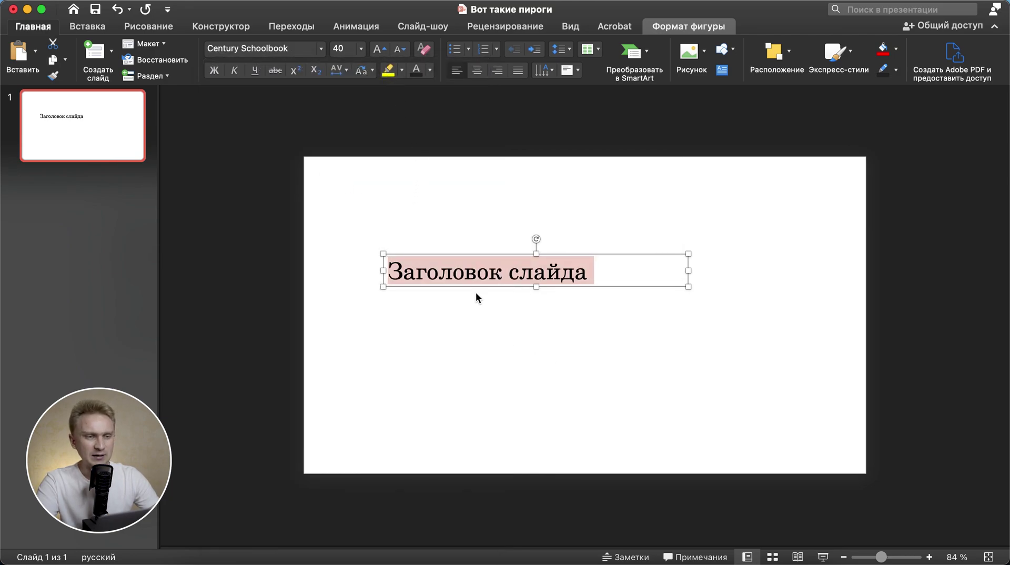
left_click_drag(471, 286, 419, 222)
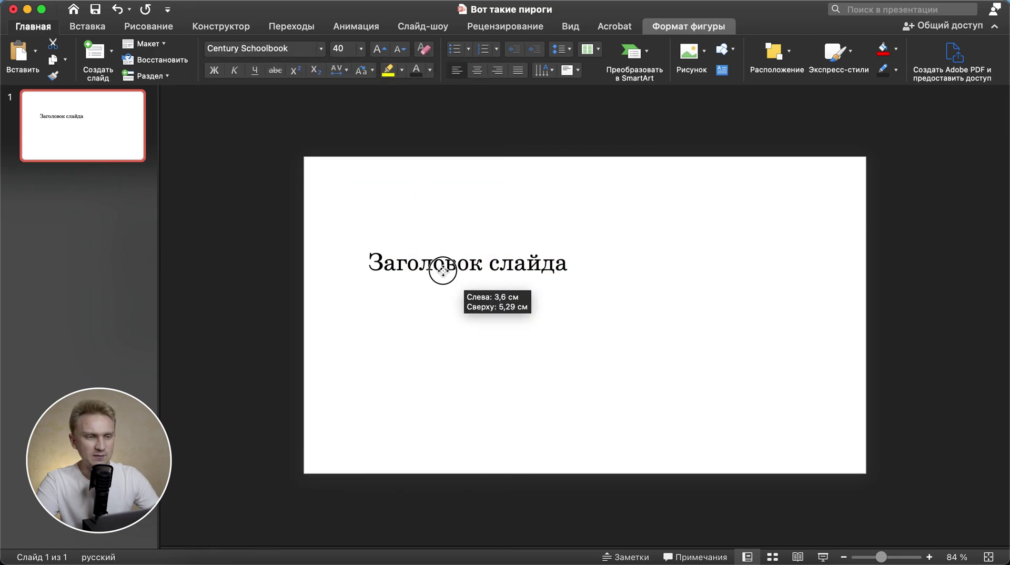
left_click(410, 279)
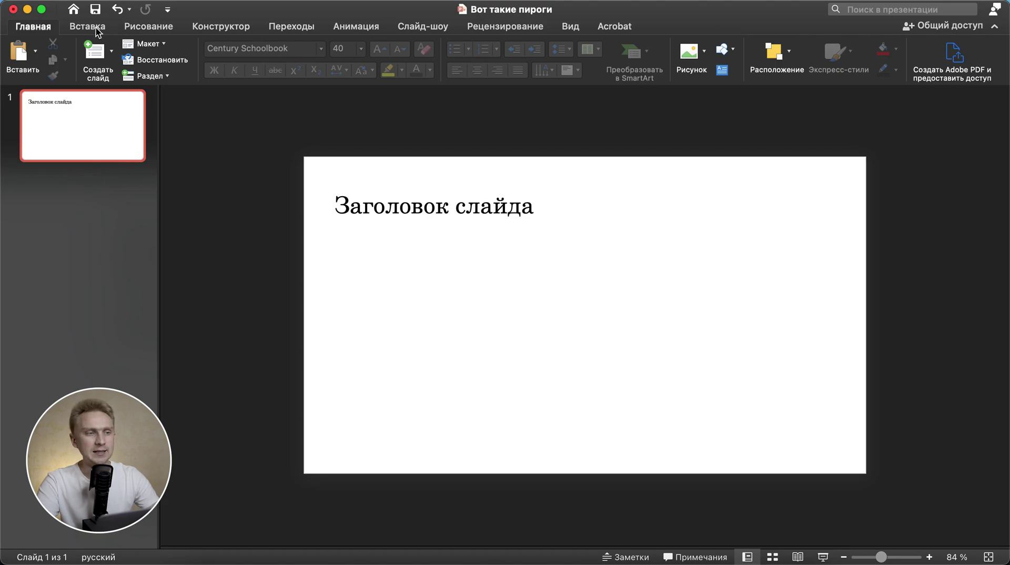
Step: Draw a horizontal straight line across the slide below the title
left_click(98, 29)
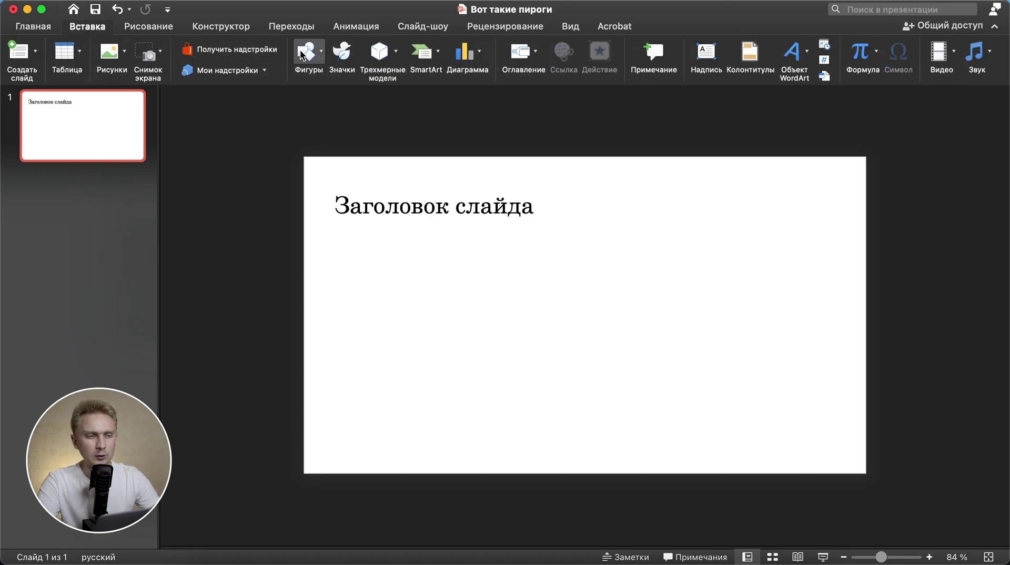
left_click(305, 51)
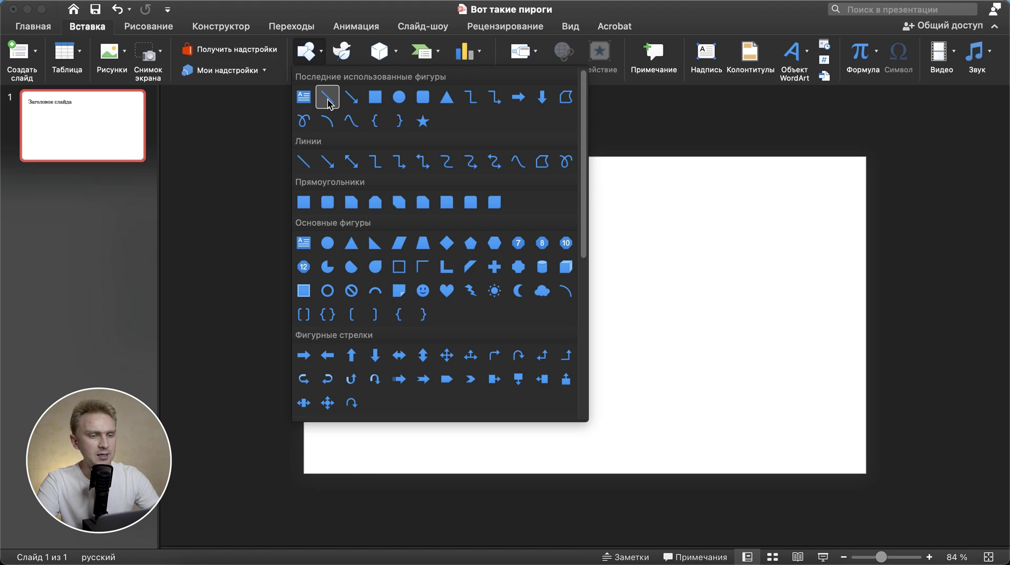
left_click(327, 99)
left_click_drag(341, 315, 784, 321)
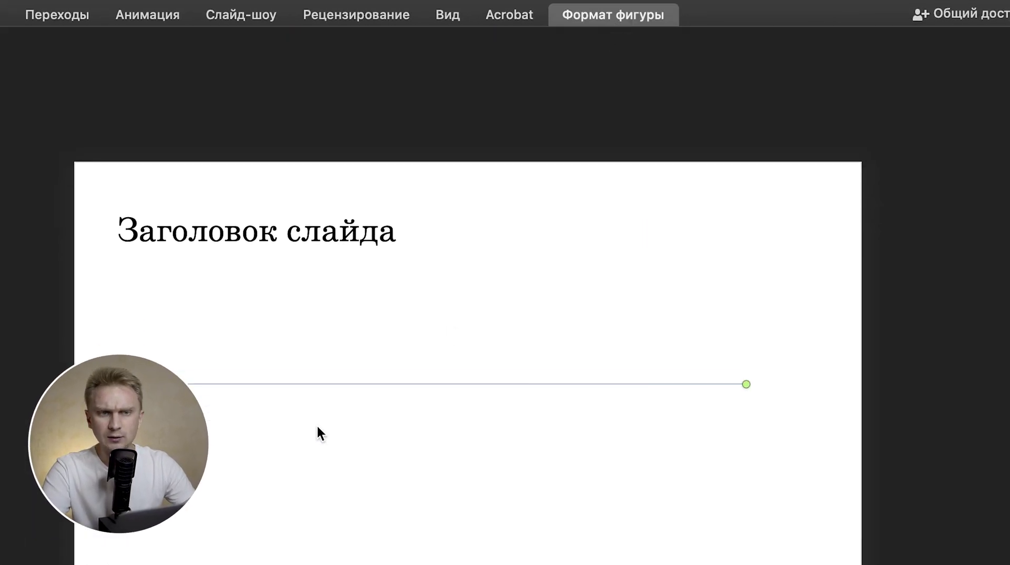
Step: Set the line's width to 30,5 cm
left_click(602, 24)
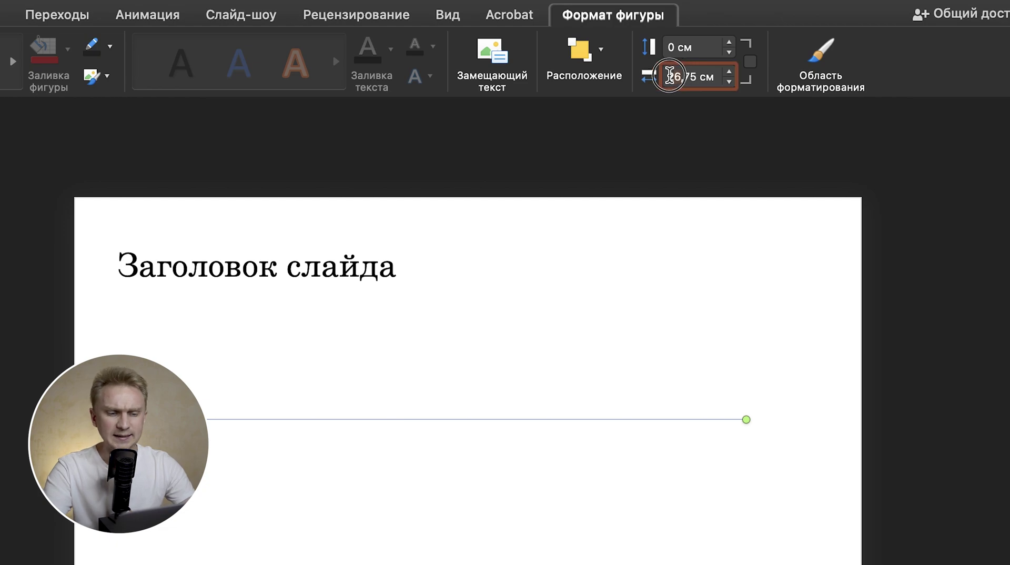
double_click(674, 77)
type("30")
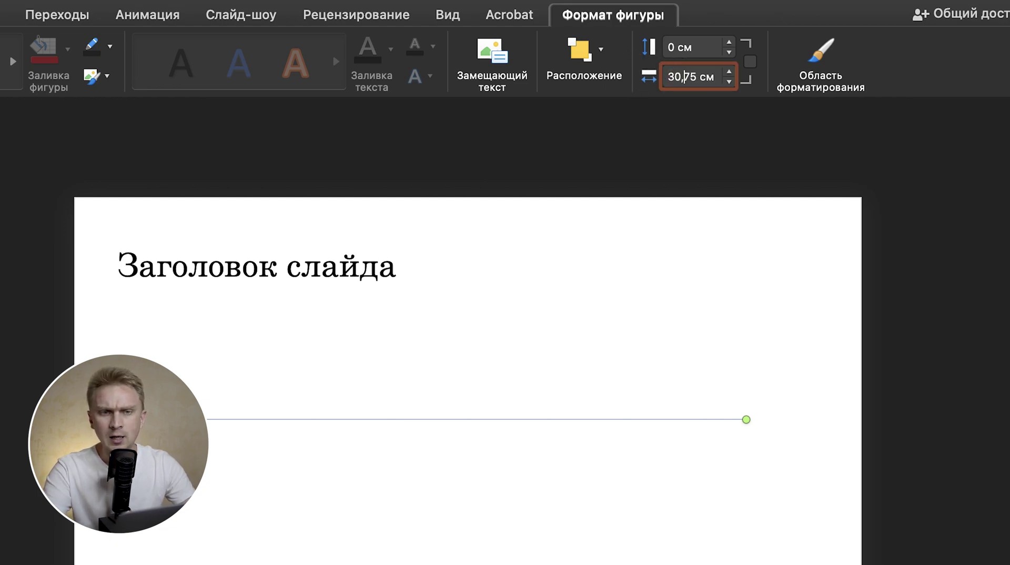
type(",")
key("Right")
key("Right")
key("BackSpace")
key("BackSpace")
type("5")
key("Return")
left_click(391, 472)
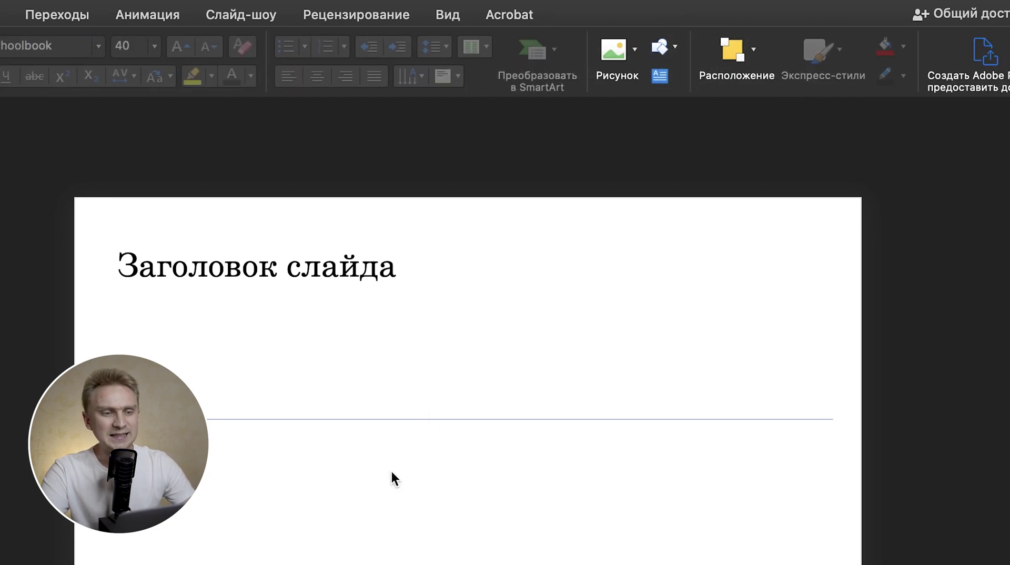
left_click(282, 419)
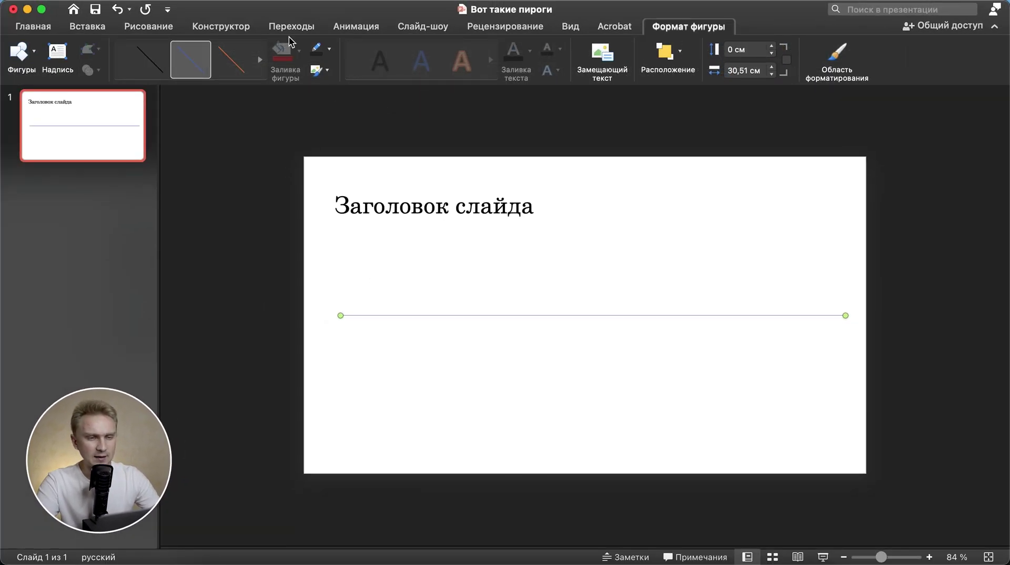
left_click(42, 29)
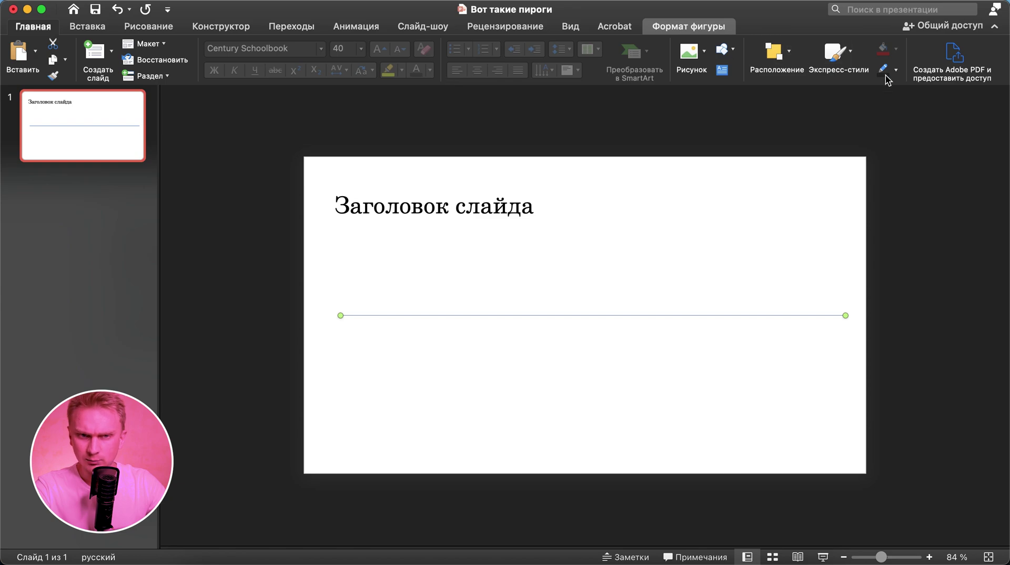
Step: Make the divider line's outline and the title text dark grey
left_click(896, 71)
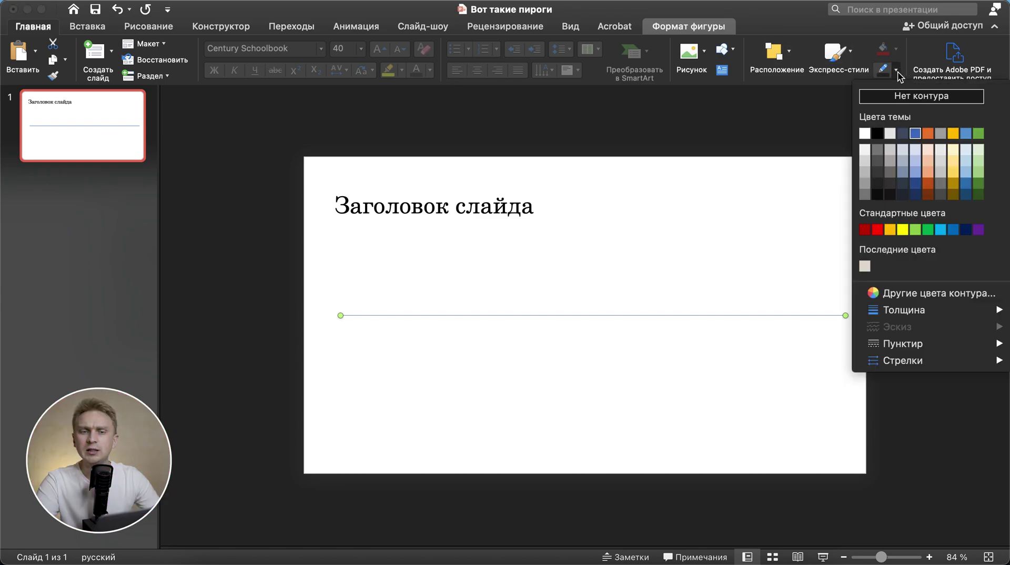
left_click(878, 186)
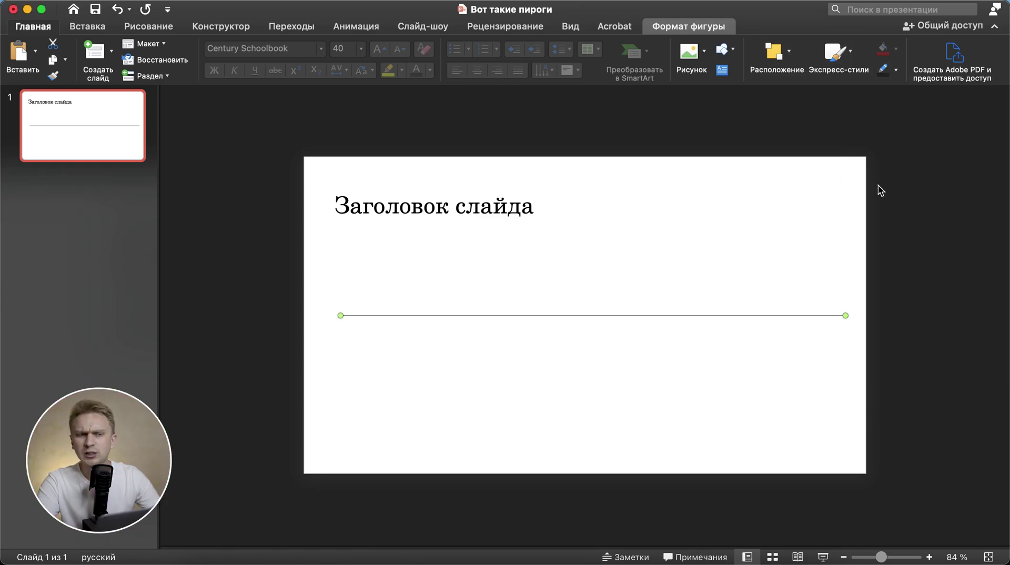
left_click(429, 186)
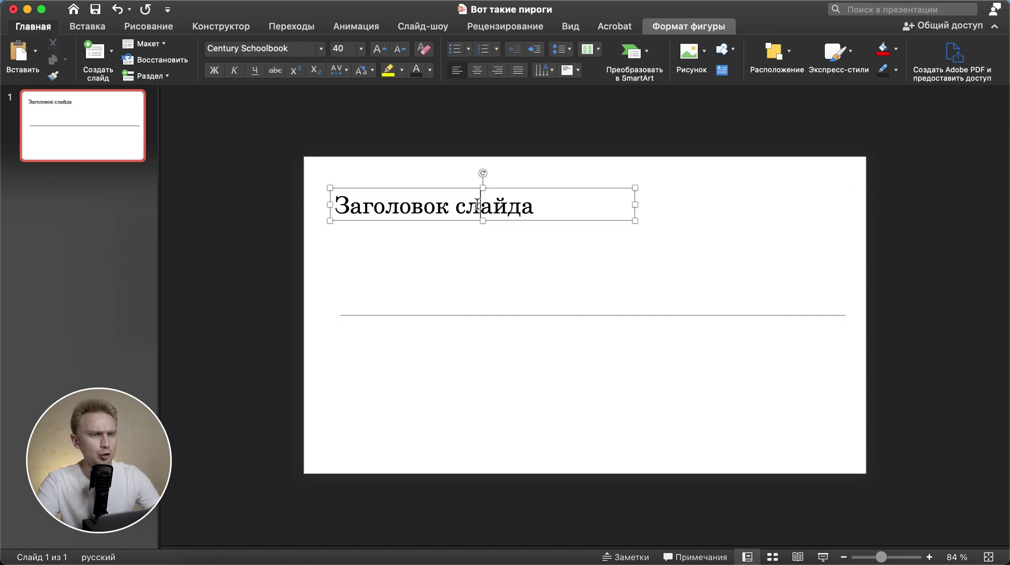
key("super+a")
left_click(430, 70)
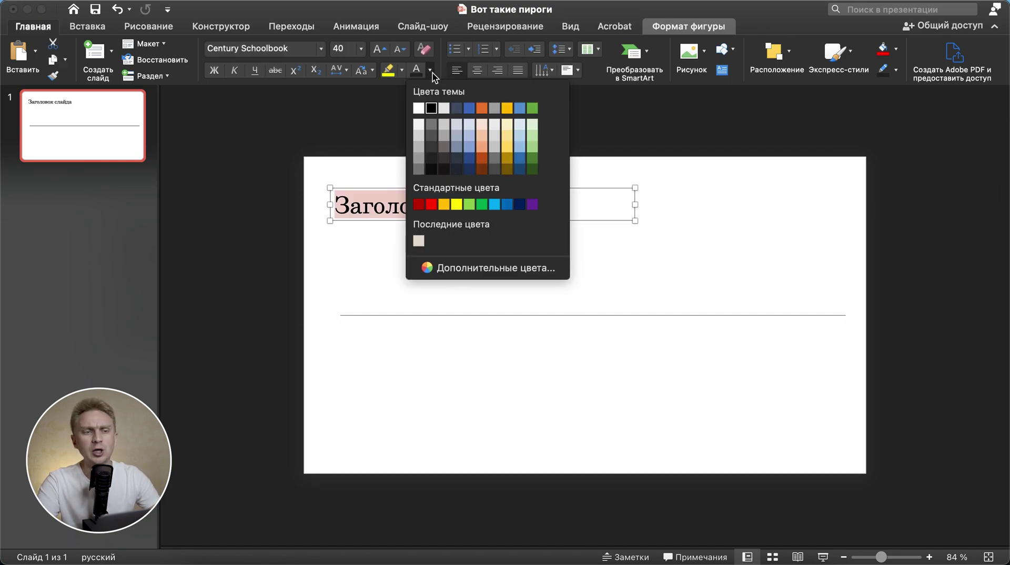
left_click(431, 159)
Step: Move the divider line up to sit just beneath the title
left_click(449, 283)
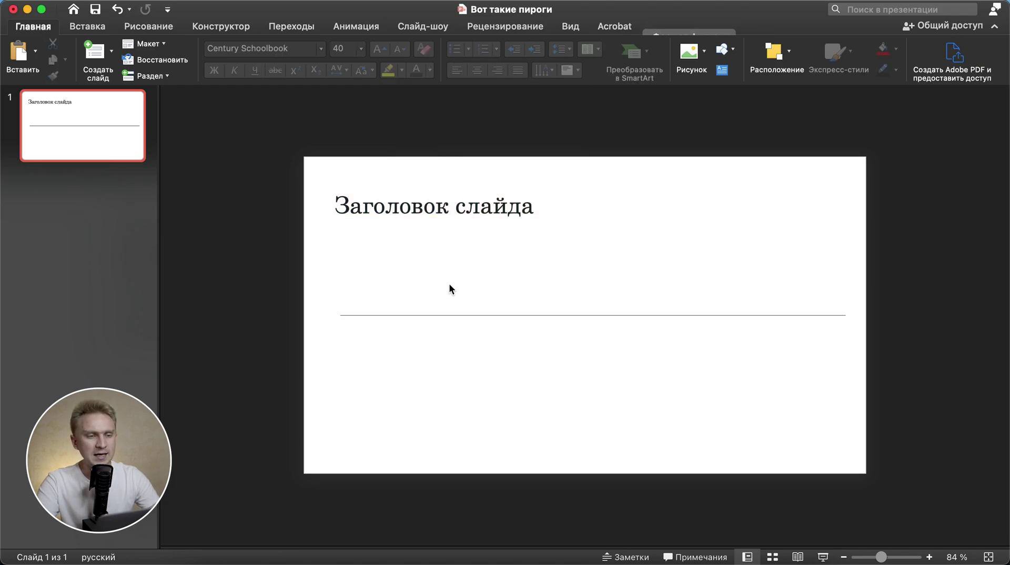
left_click_drag(426, 315, 416, 250)
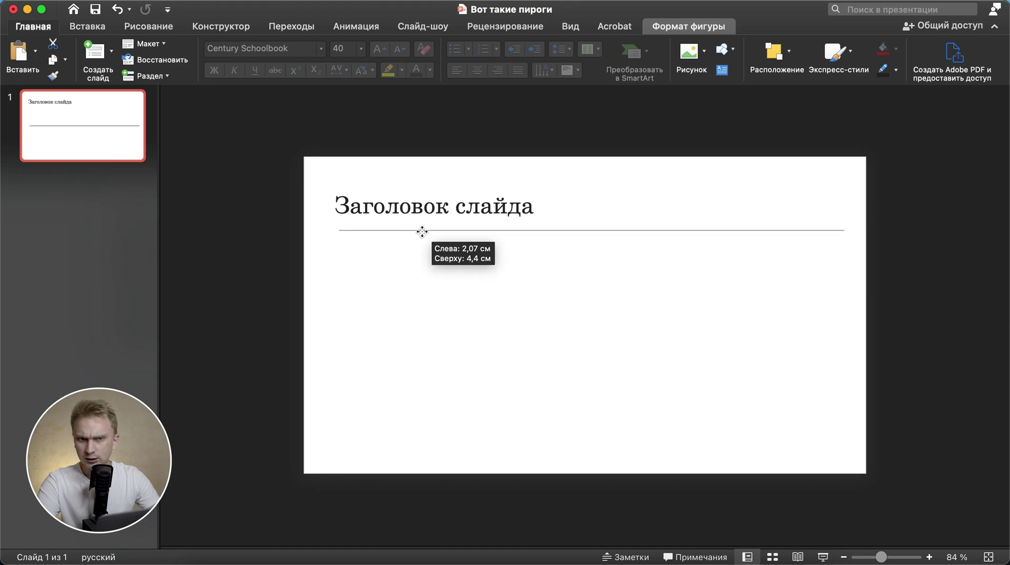
left_click_drag(416, 250, 418, 230)
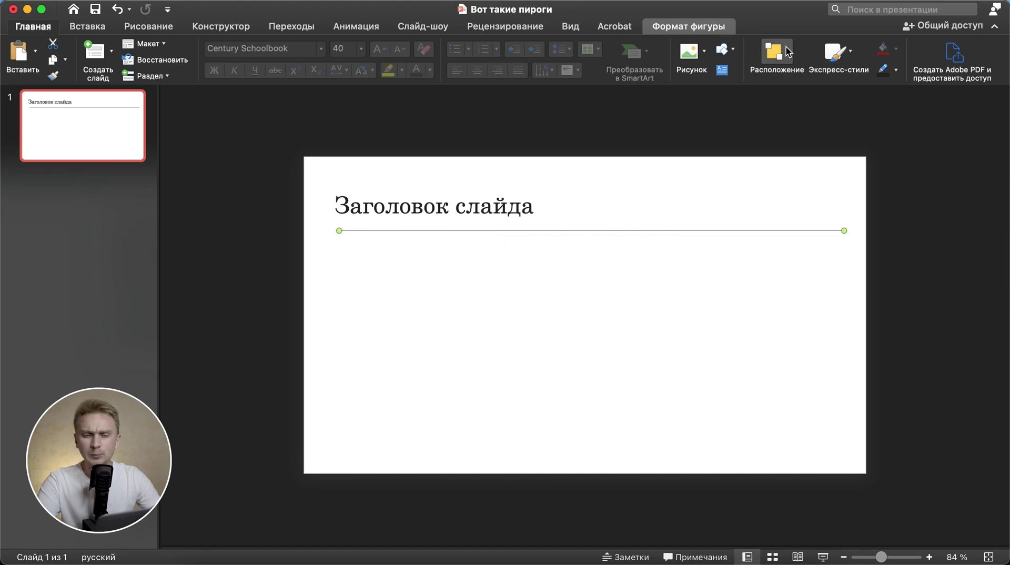
Step: Centre the divider line horizontally on the slide
left_click(776, 52)
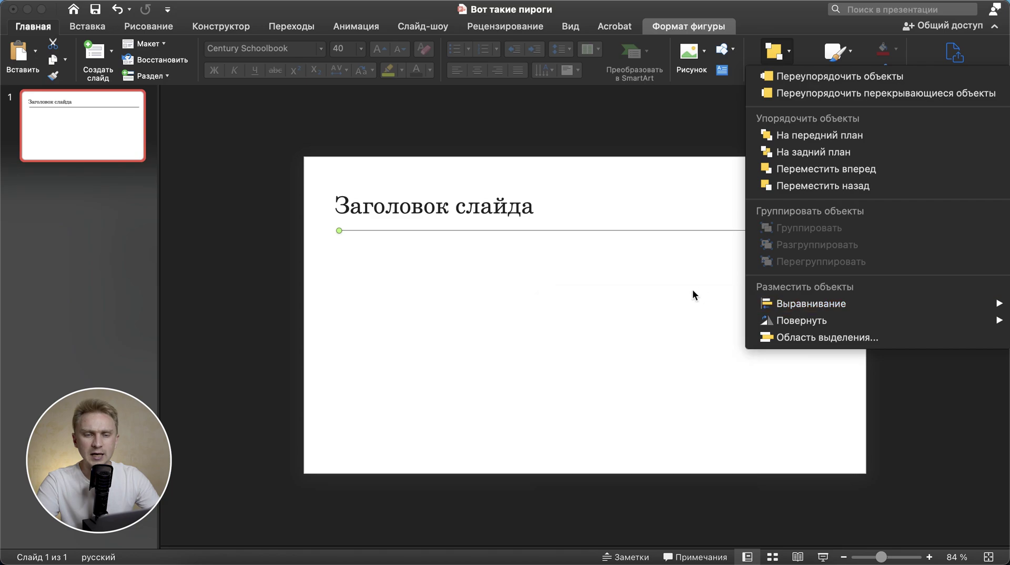
mouse_move(780, 304)
left_click(692, 324)
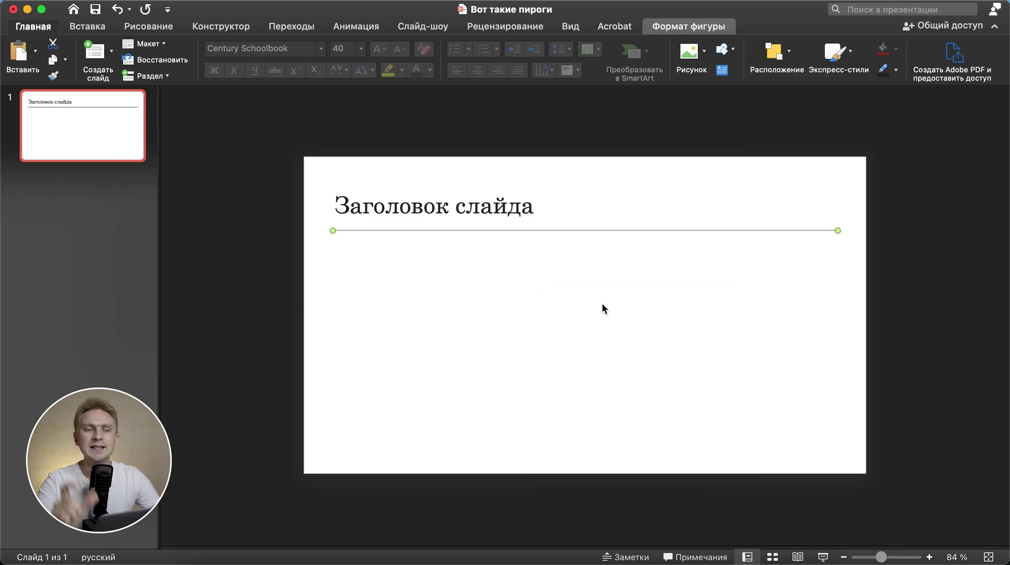
left_click(600, 293)
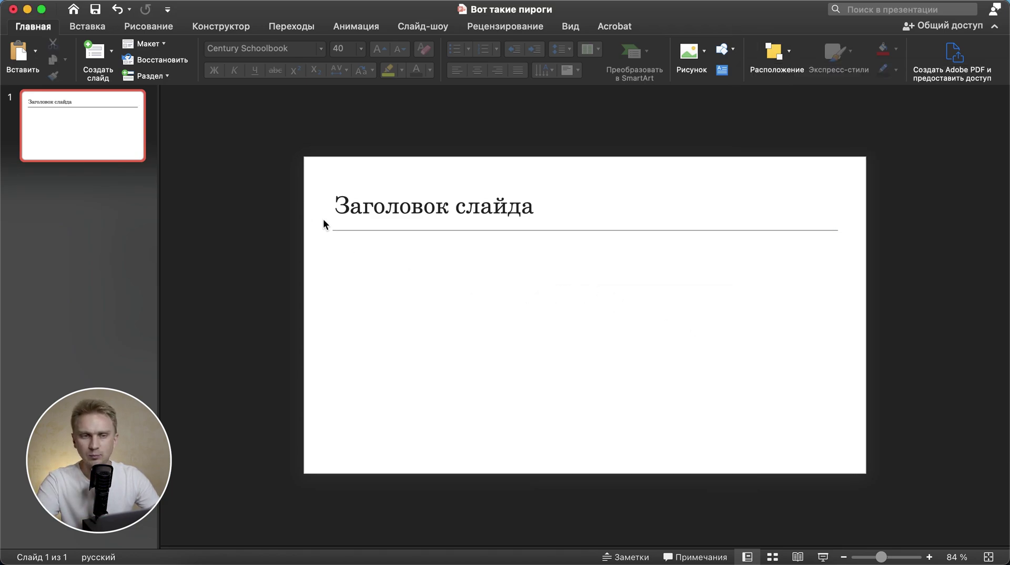
Step: With guides shown, nudge the title and line left and up, then hide the guides
scroll(265, 245, "up", 5)
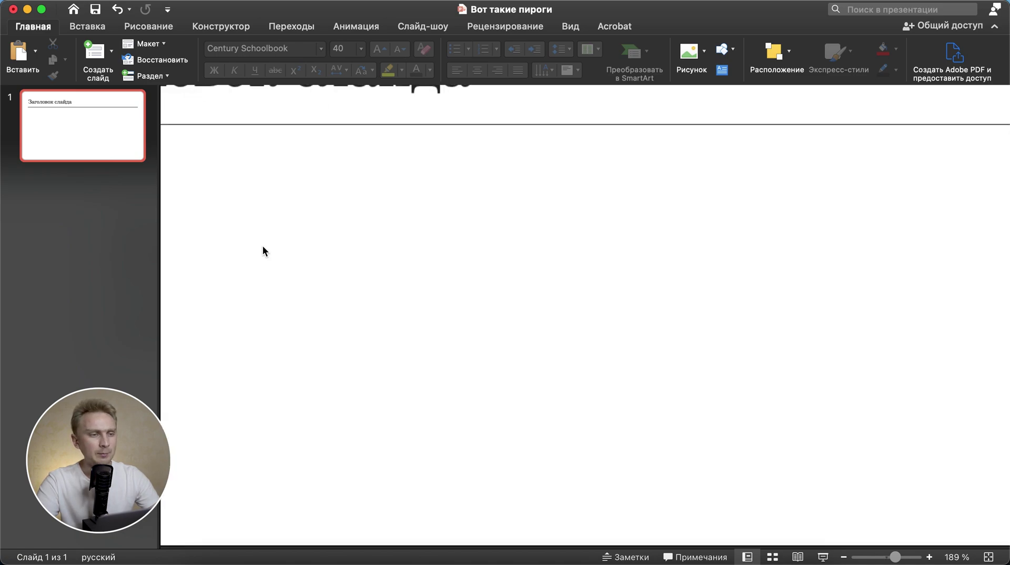
scroll(263, 250, "up", 5)
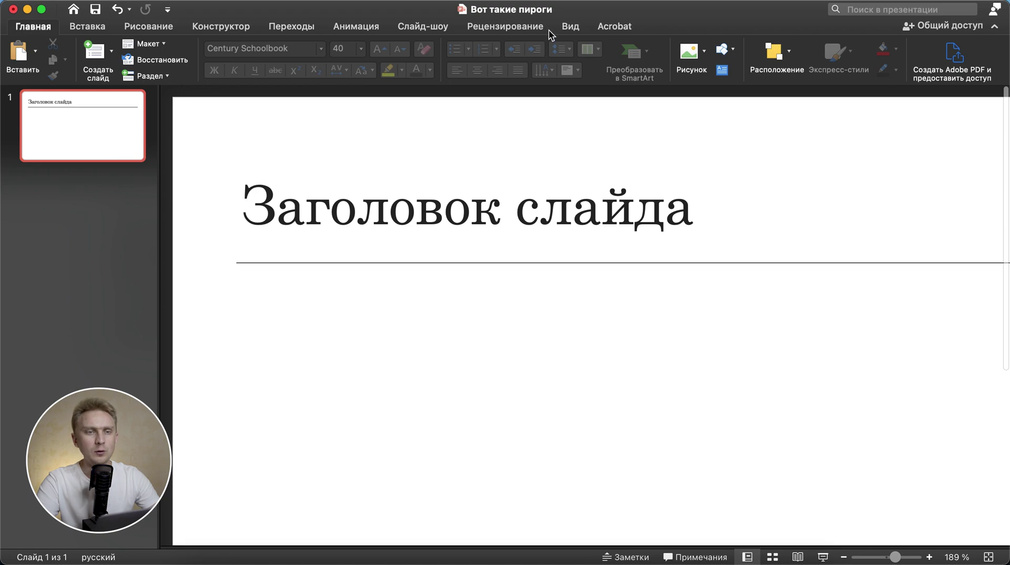
left_click(570, 26)
left_click(398, 71)
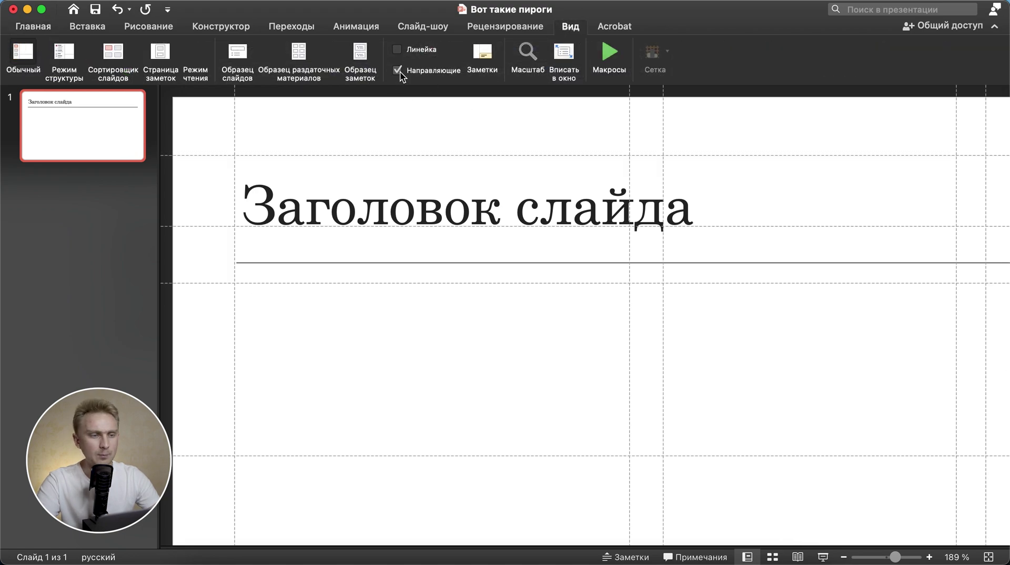
left_click(284, 207)
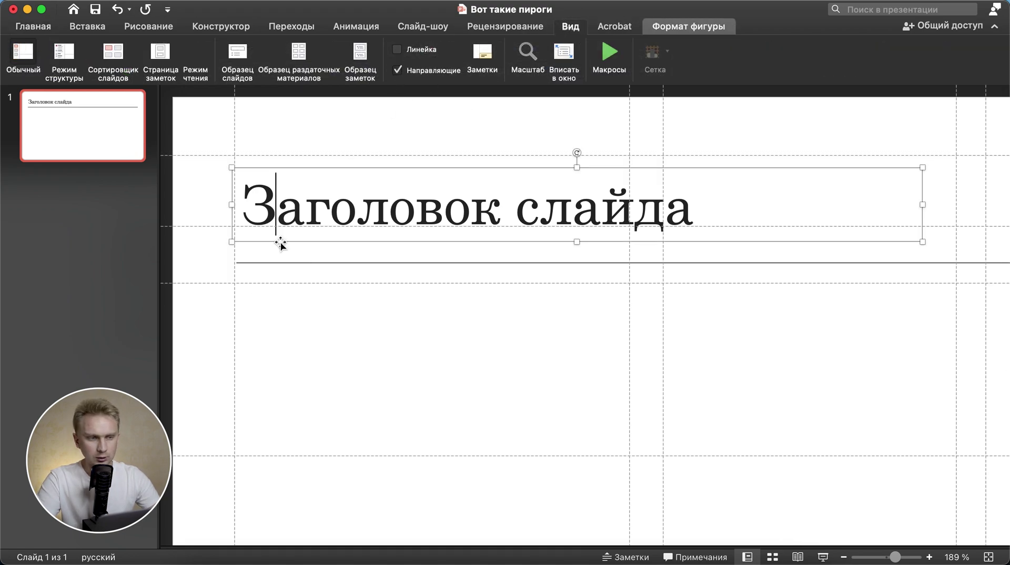
key("Left")
key("Left")
key("Left")
key("Left")
key("Left")
key("Left")
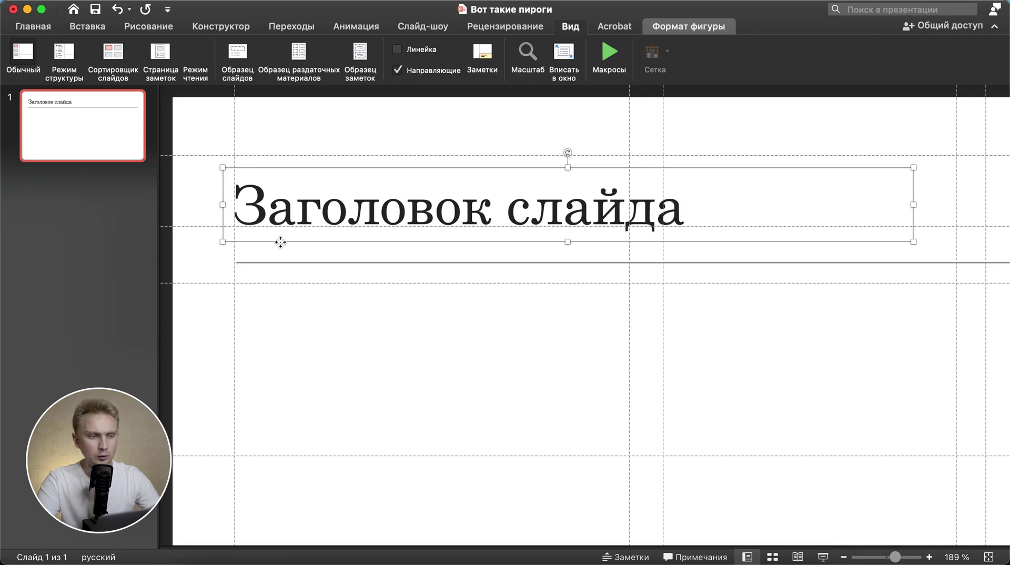
key("Left")
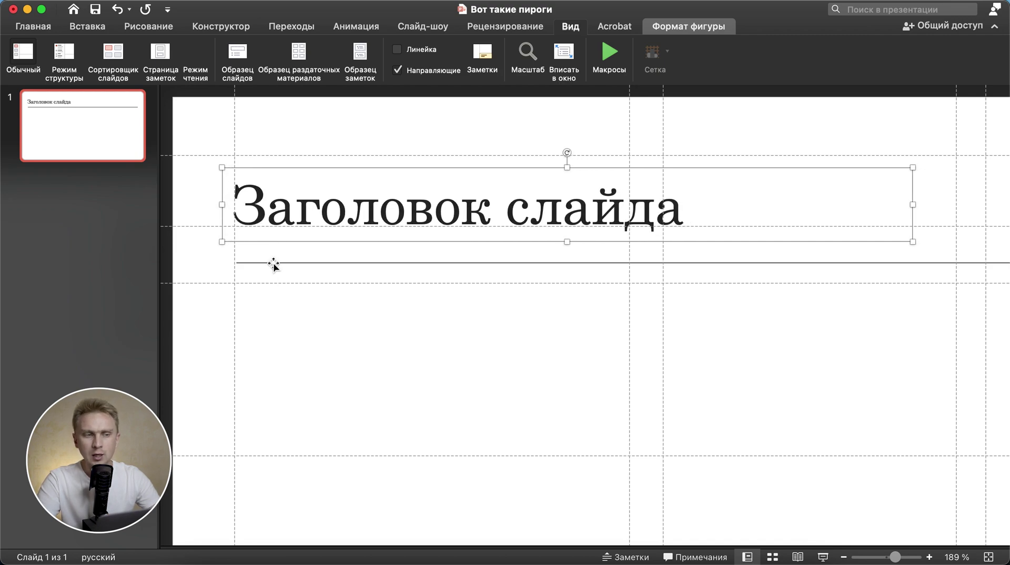
key("Up")
key("Up")
key("Up")
key("Up")
key("Up")
key("Up")
key("Up")
key("Up")
key("Up")
key("Up")
key("Up")
key("Up")
key("Up")
key("Up")
key("Up")
key("Up")
key("Up")
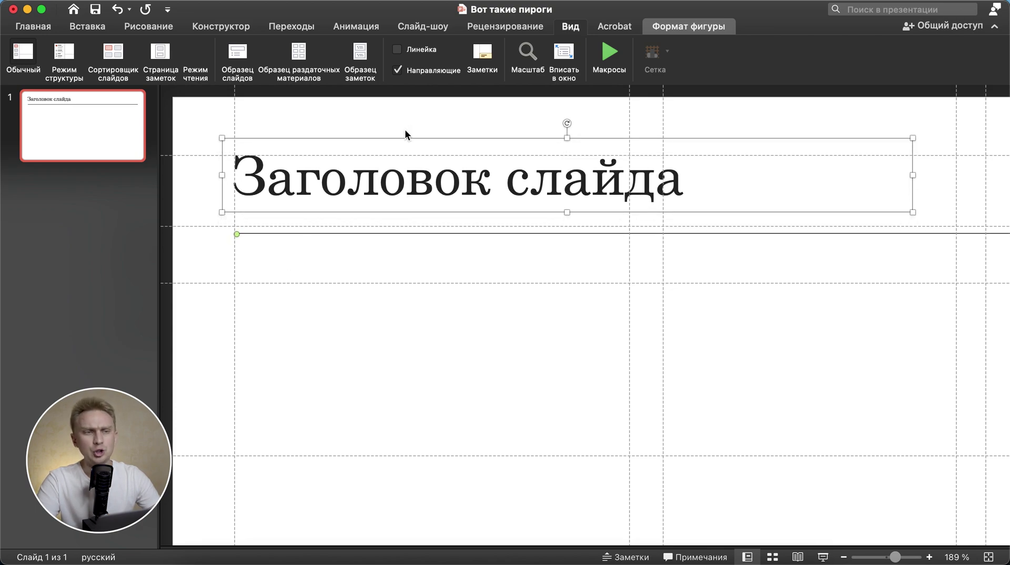
left_click(398, 70)
left_click(384, 325)
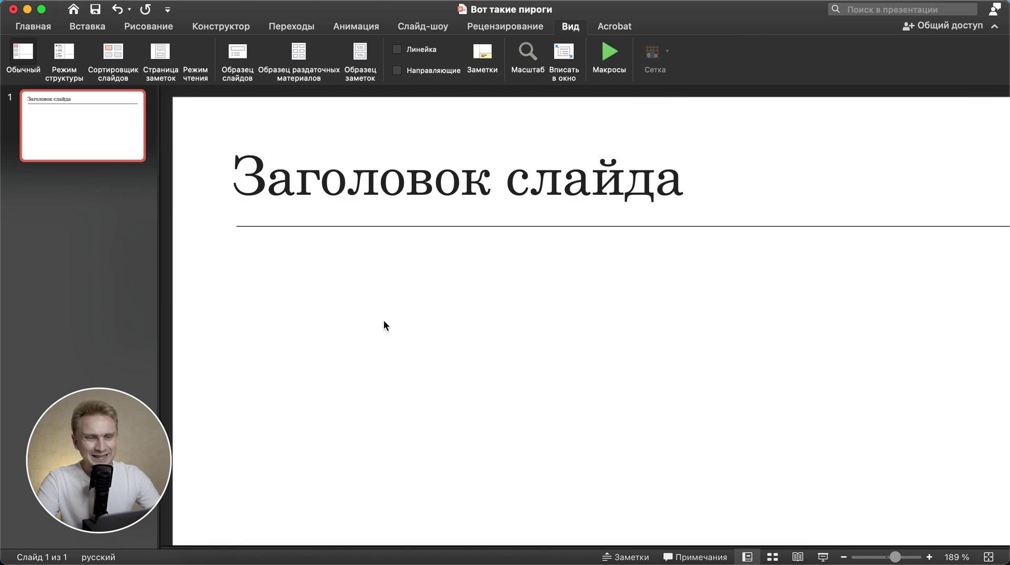
Step: Set the title underline's outline weight to 1,5 pt
scroll(384, 320, "down", 5)
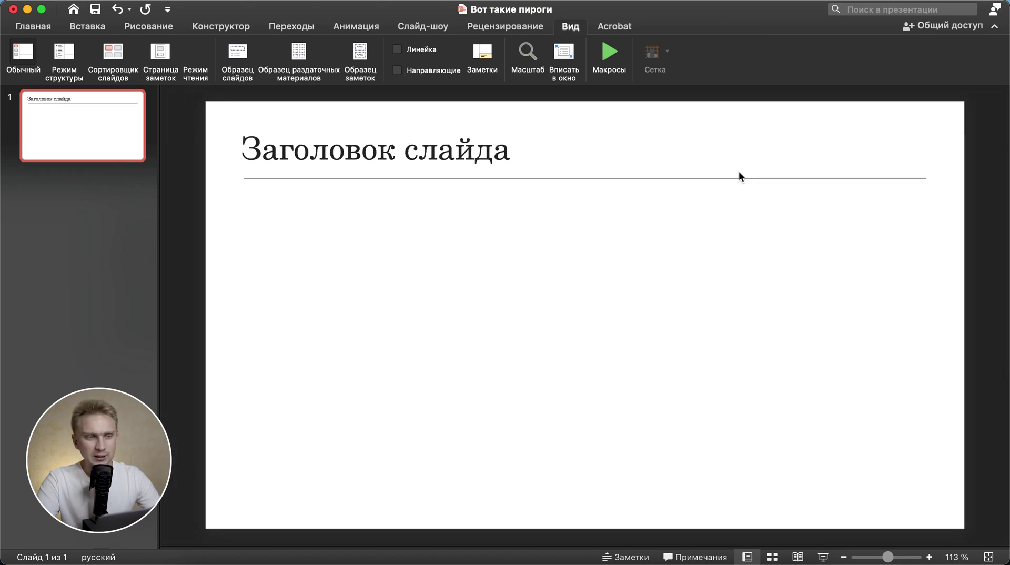
left_click(729, 180)
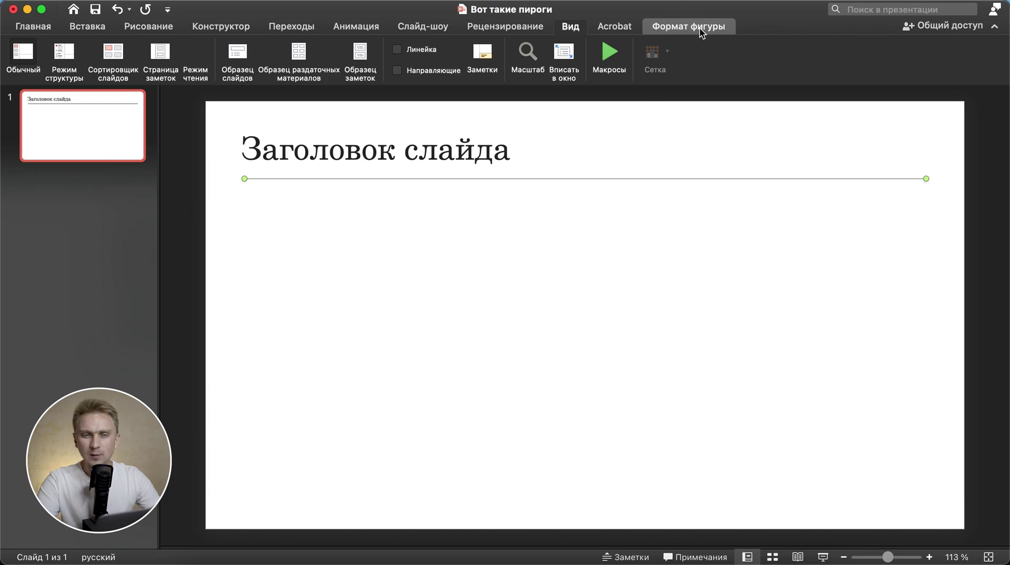
left_click(686, 27)
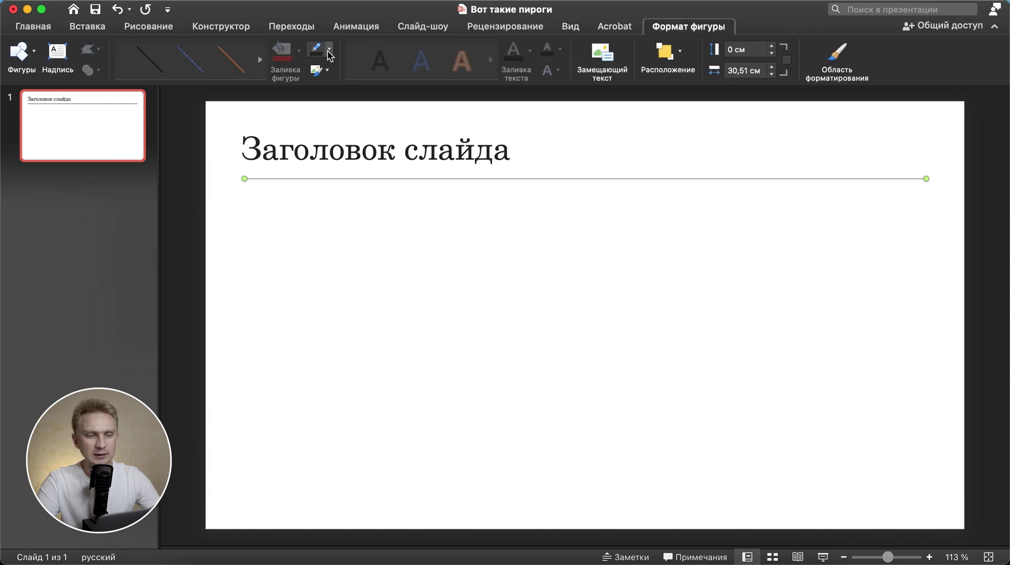
left_click(328, 49)
mouse_move(342, 294)
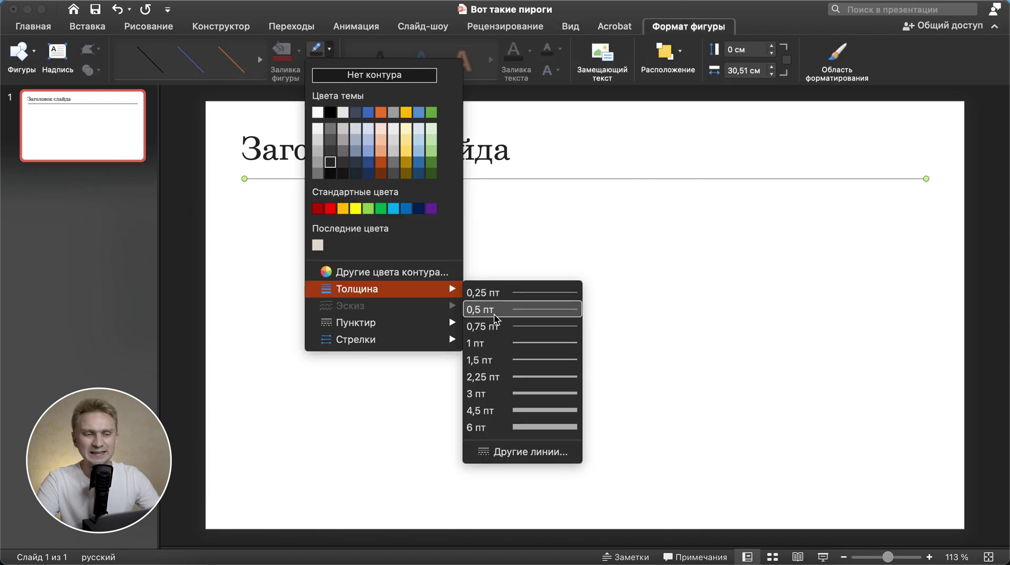
left_click(513, 343)
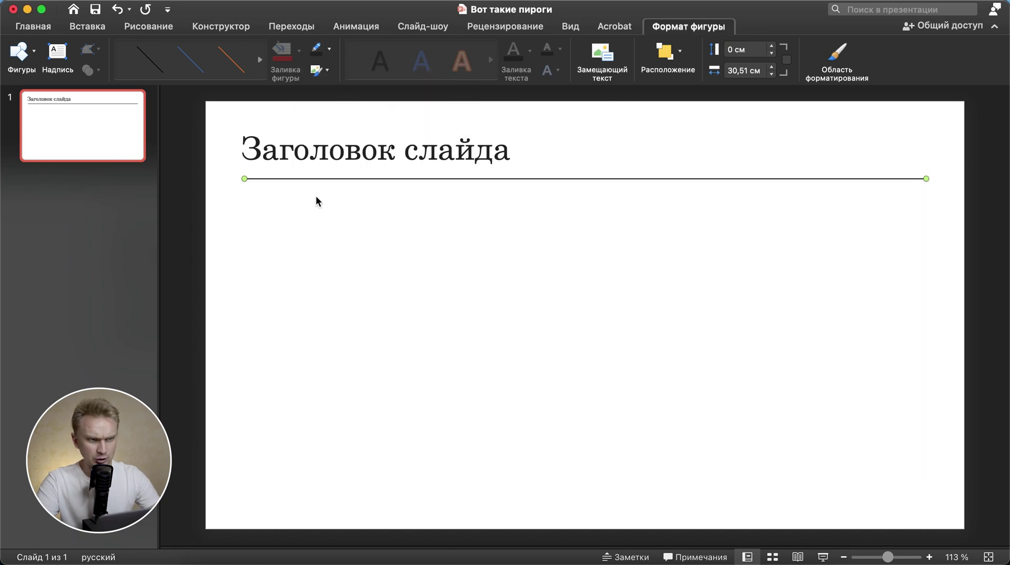
Step: Change the line's cap type from Плоское to Скругленное (rounded)
right_click(290, 182)
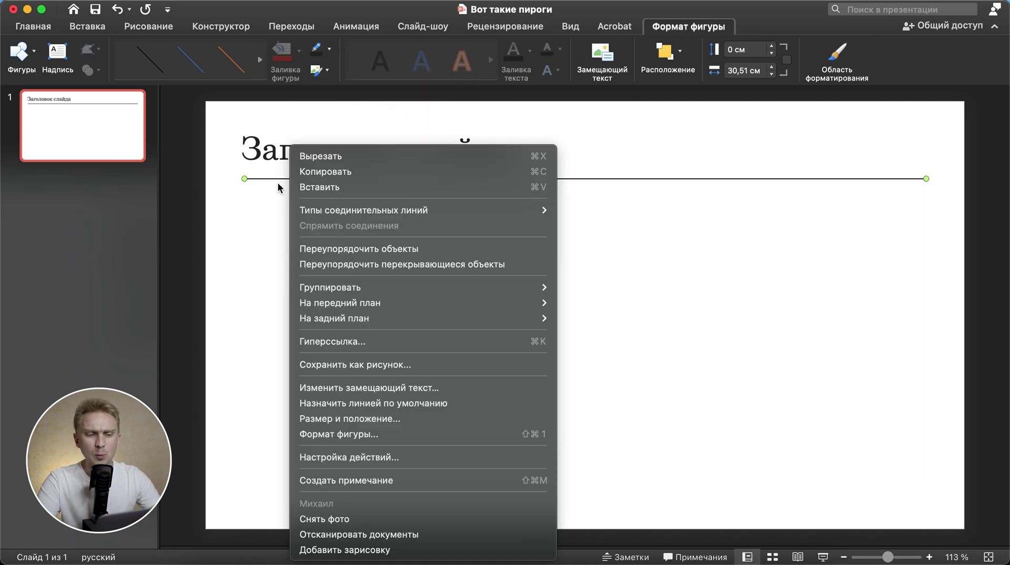
left_click(326, 436)
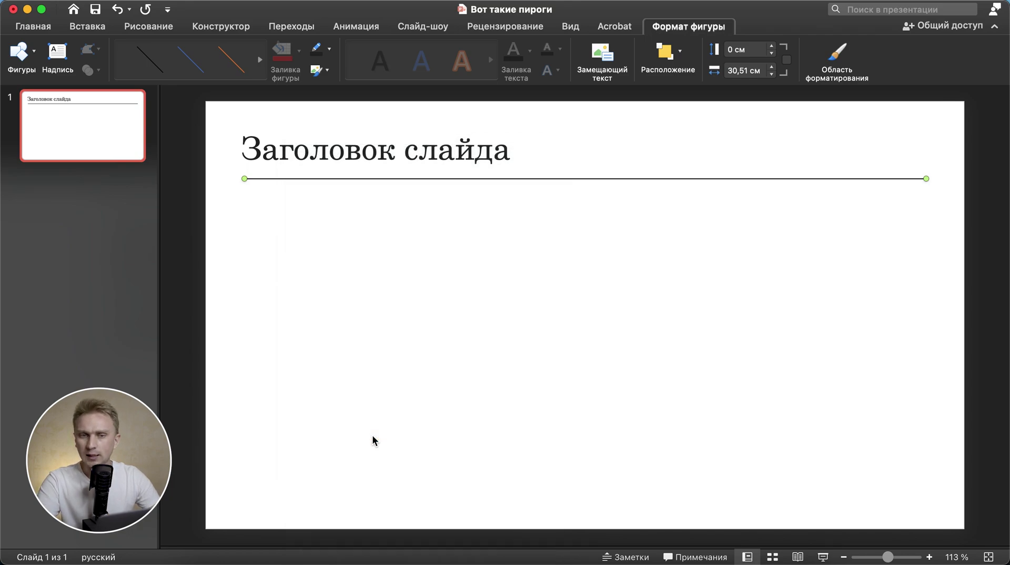
scroll(831, 368, "down", 1)
left_click(946, 429)
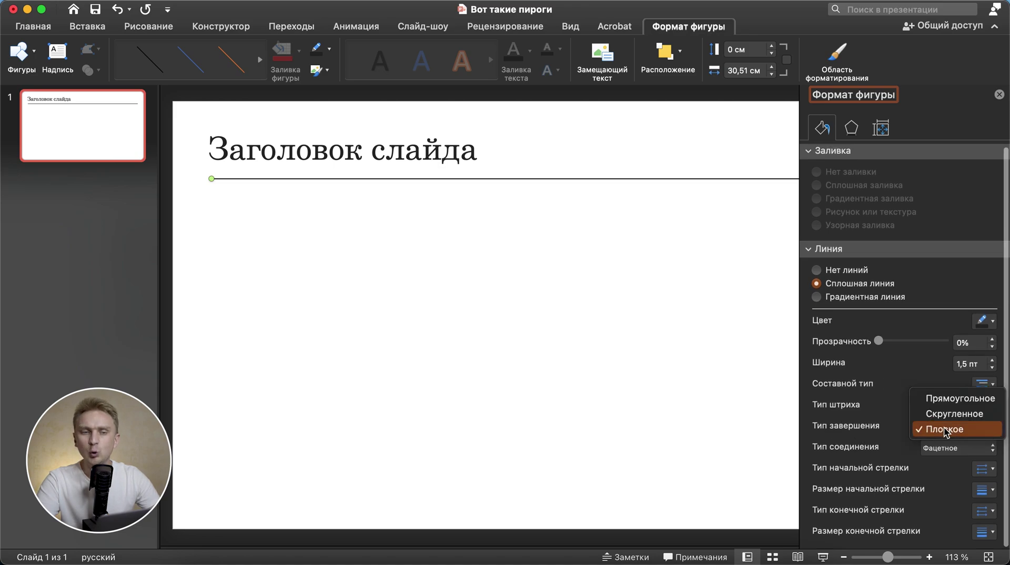
left_click(942, 414)
left_click(298, 204)
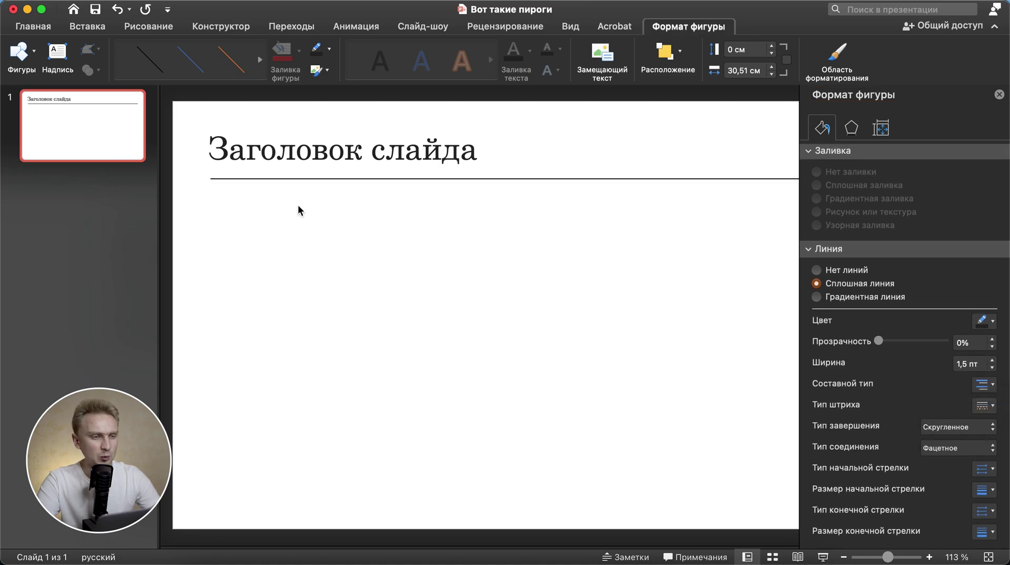
scroll(298, 206, "up", 3)
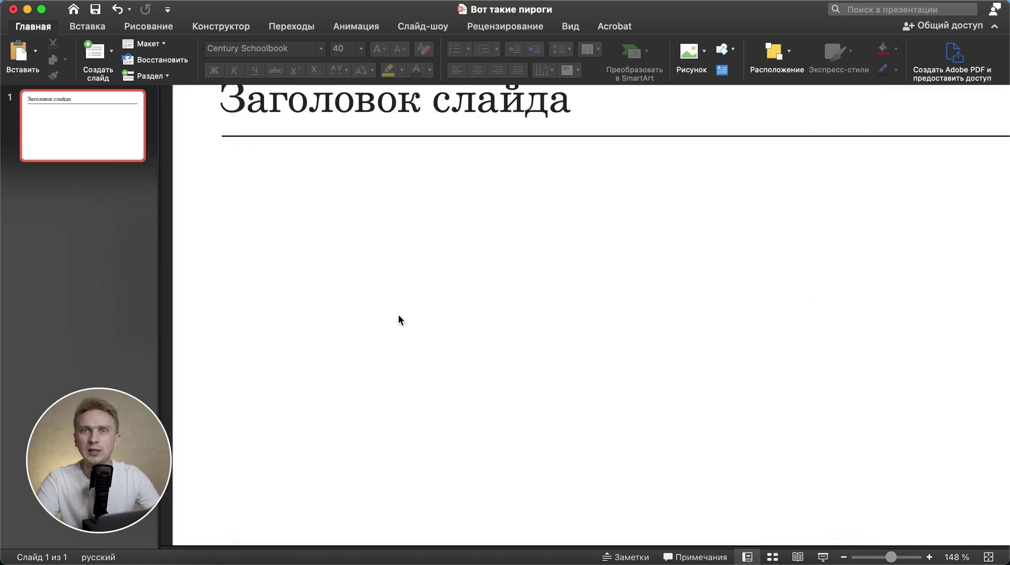
scroll(399, 314, "down", 5)
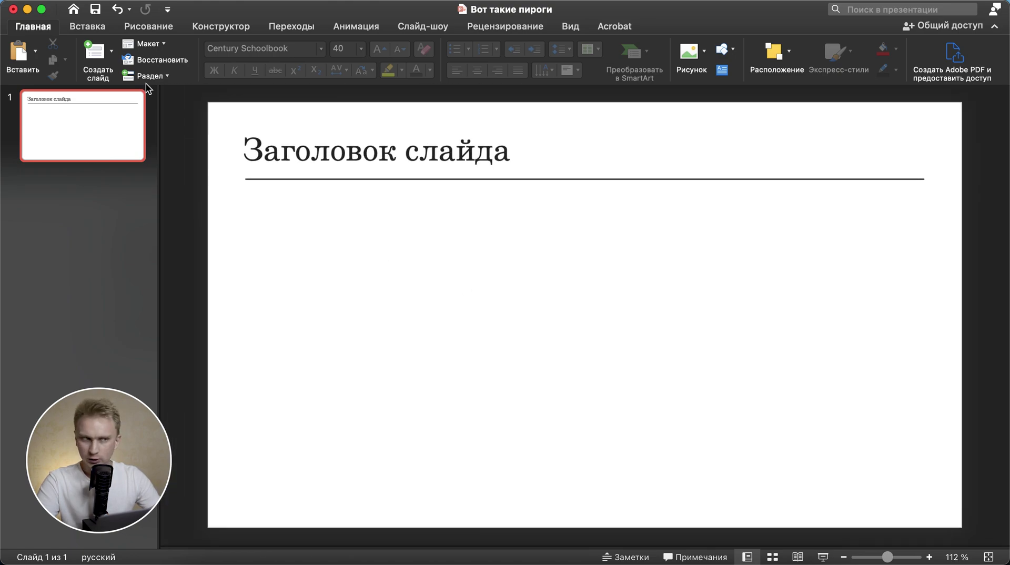
Step: Draw a rounded rectangle below the title
left_click(87, 26)
left_click(306, 51)
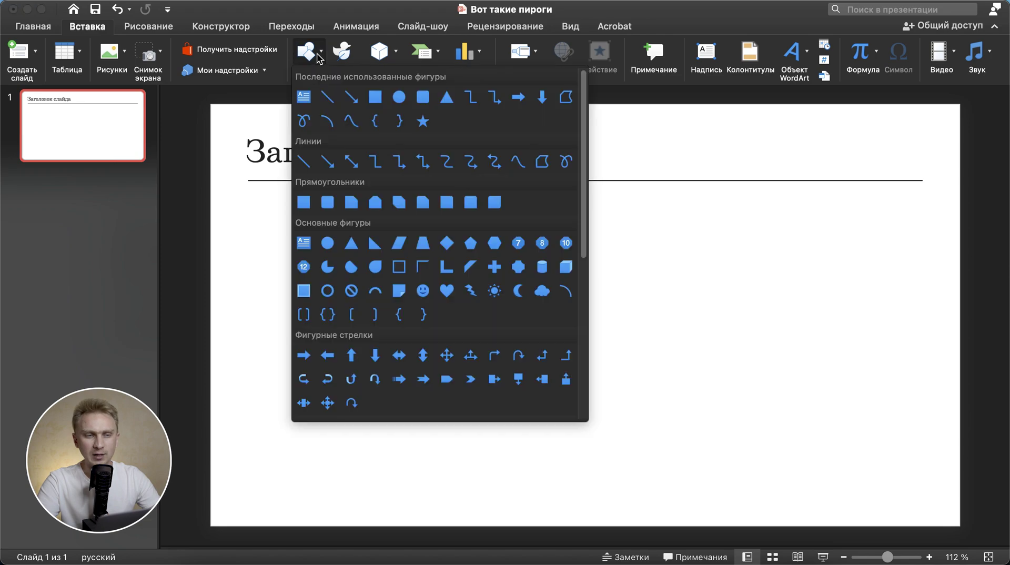
left_click(423, 97)
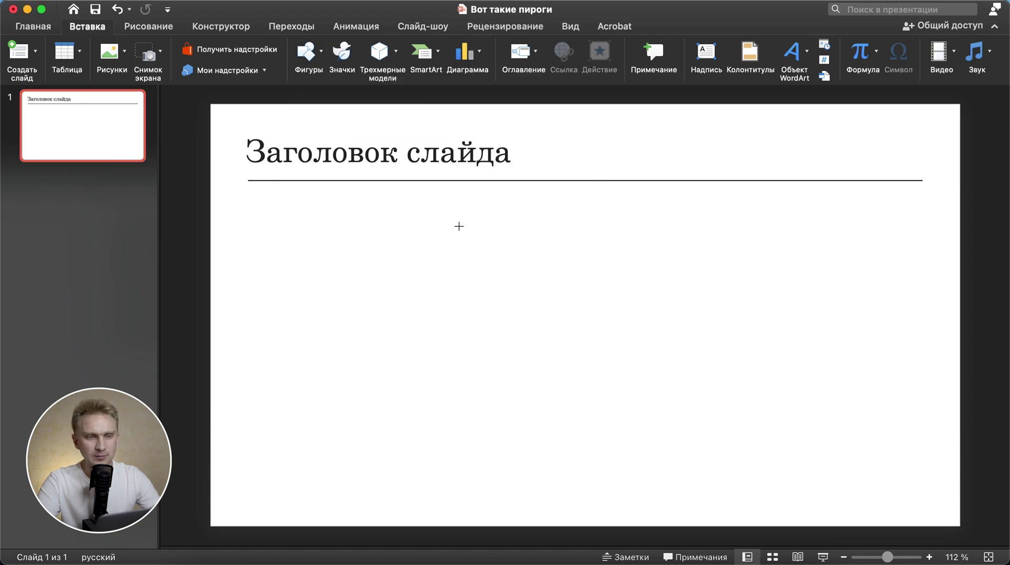
left_click_drag(448, 215, 652, 491)
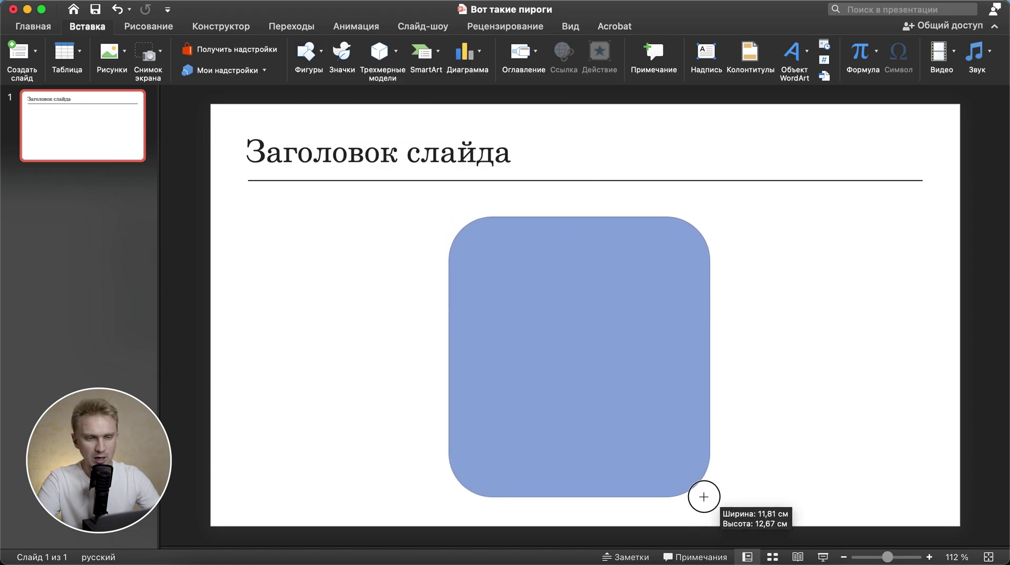
left_click_drag(554, 221, 552, 218)
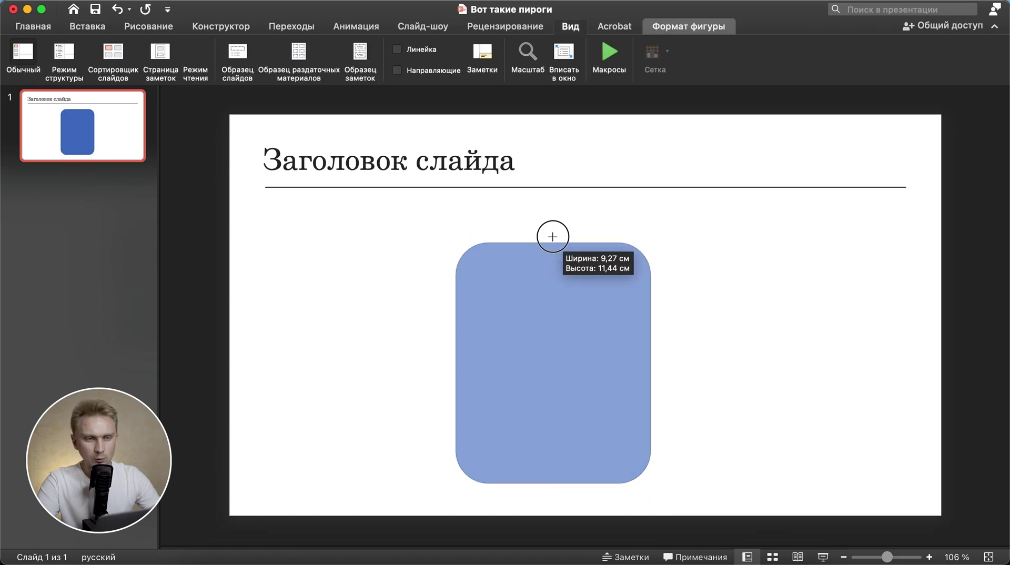
left_click(398, 303)
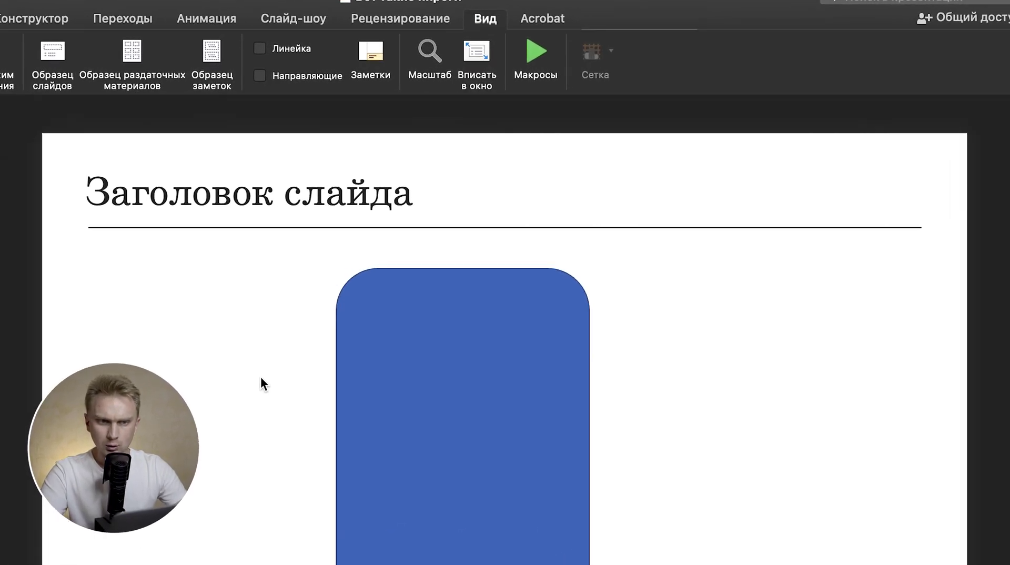
left_click(632, 348)
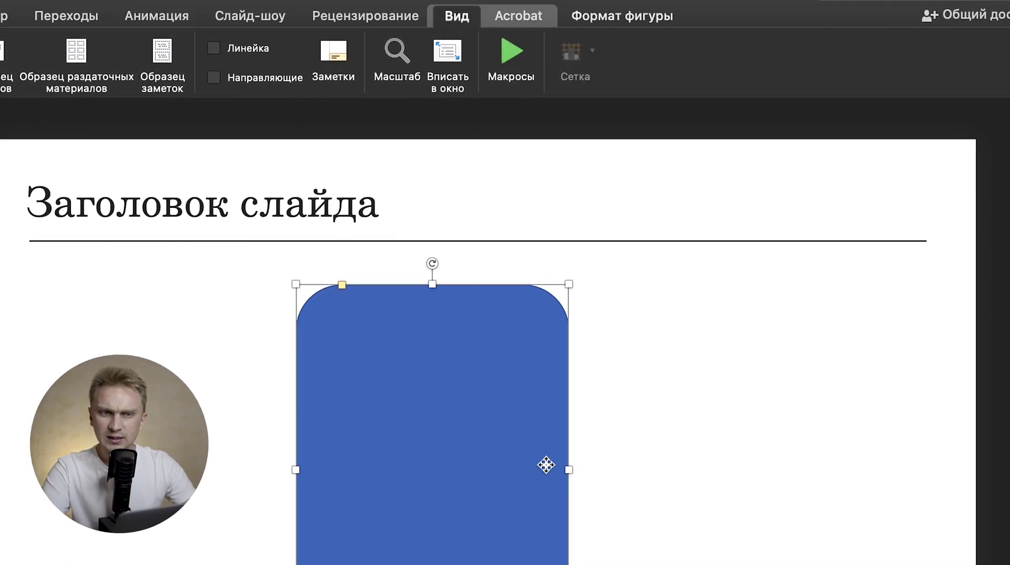
Step: Size the rectangle to 12,5 cm high and 9,5 cm wide
left_click(624, 15)
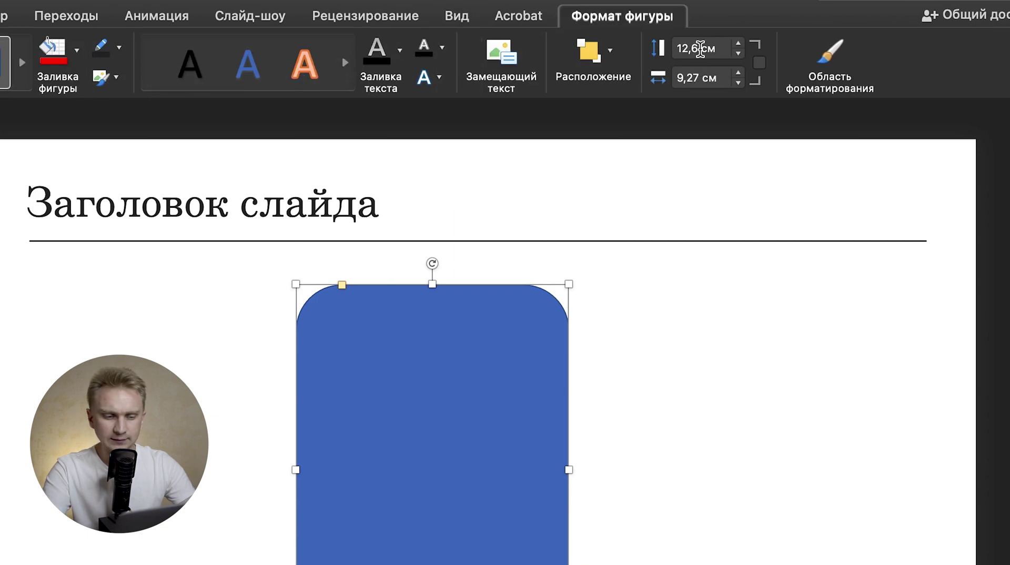
left_click(697, 48)
key("BackSpace")
type("5")
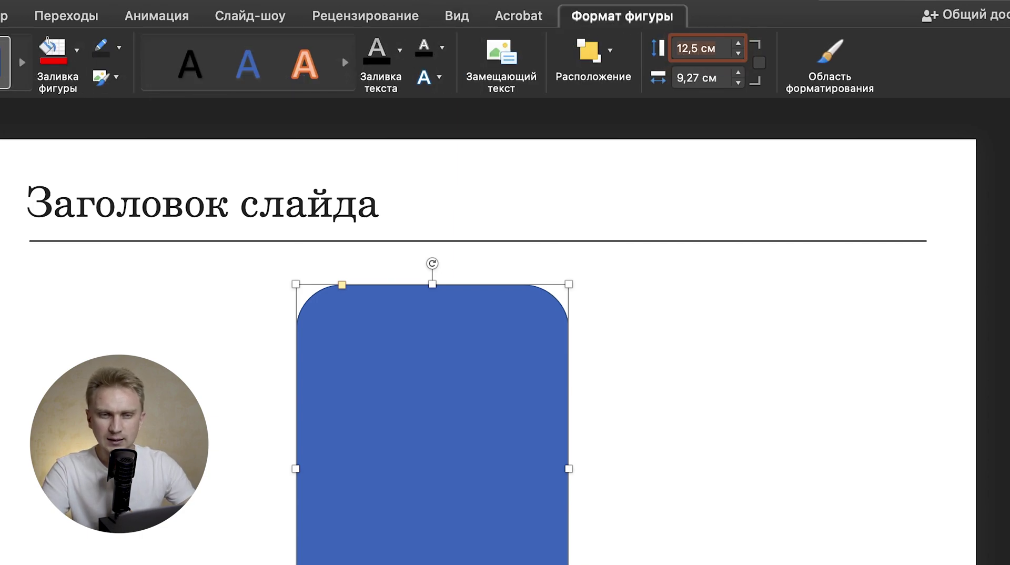
left_click(695, 77)
key("BackSpace")
type("5")
key("Return")
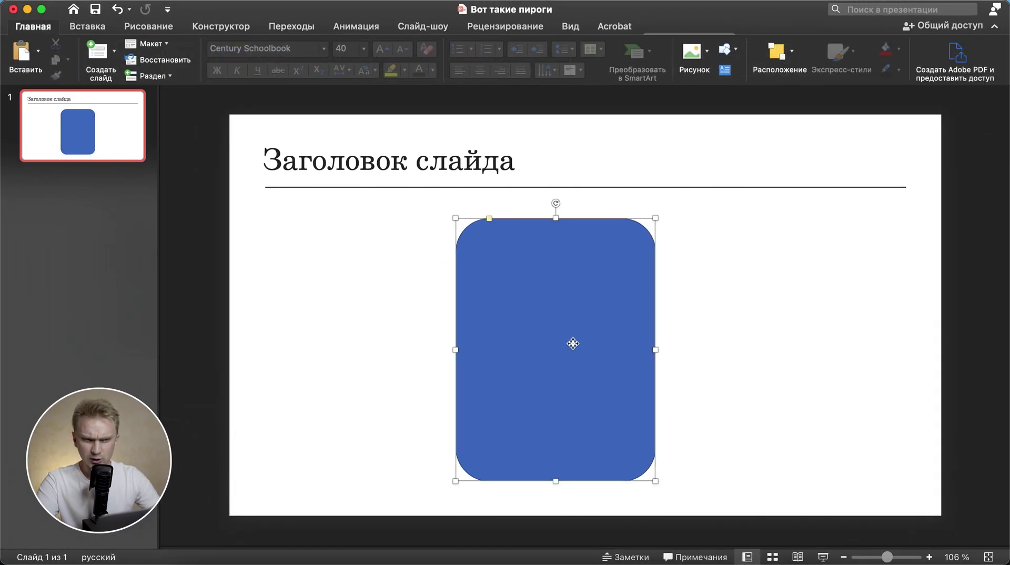
Step: Reduce the rectangle's corner rounding and centre it horizontally on the slide
left_click_drag(489, 219, 475, 225)
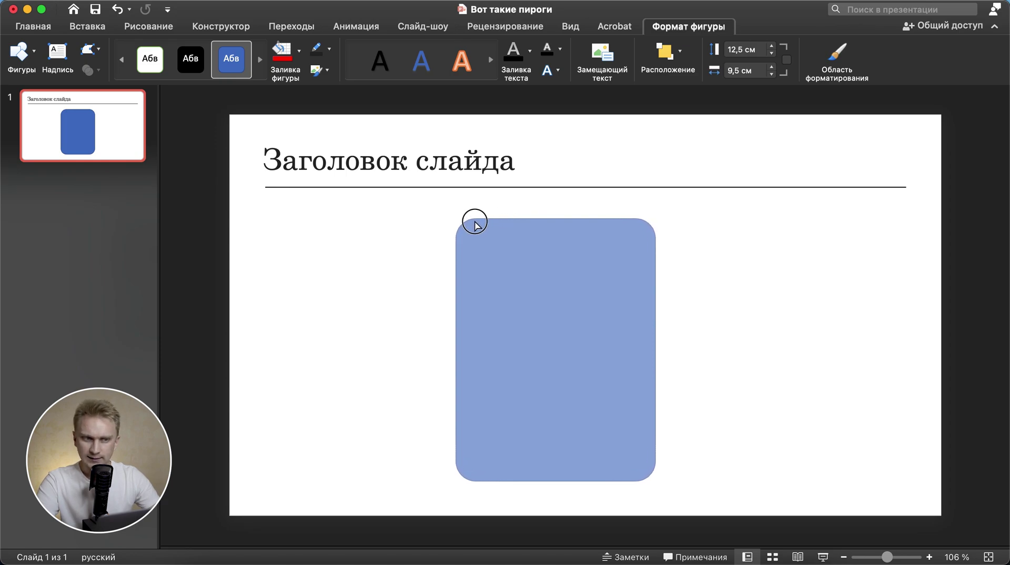
left_click_drag(474, 223, 465, 223)
left_click(393, 283)
left_click(556, 326)
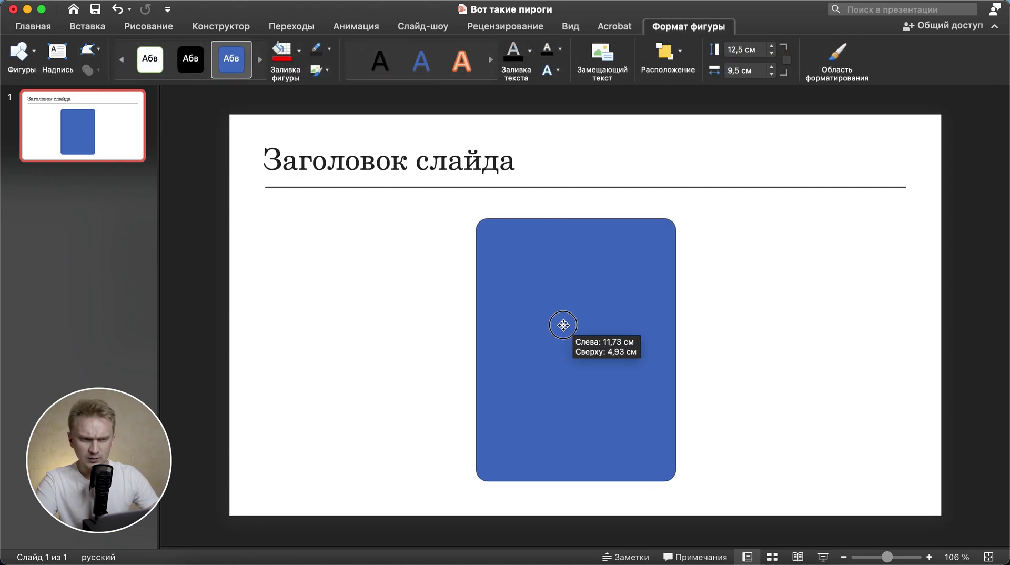
left_click_drag(556, 325, 570, 327)
left_click(423, 352)
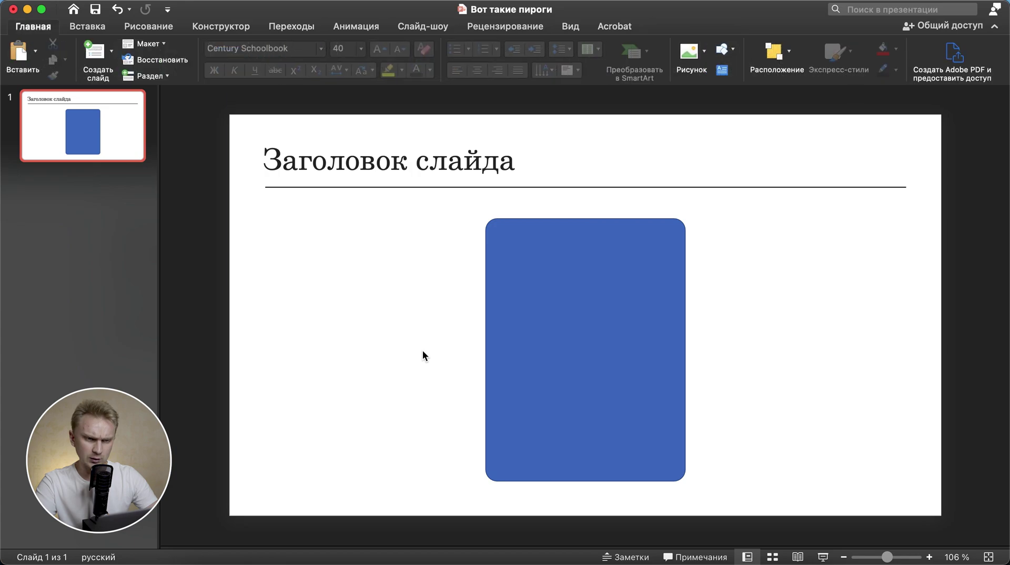
scroll(423, 352, "down", 5)
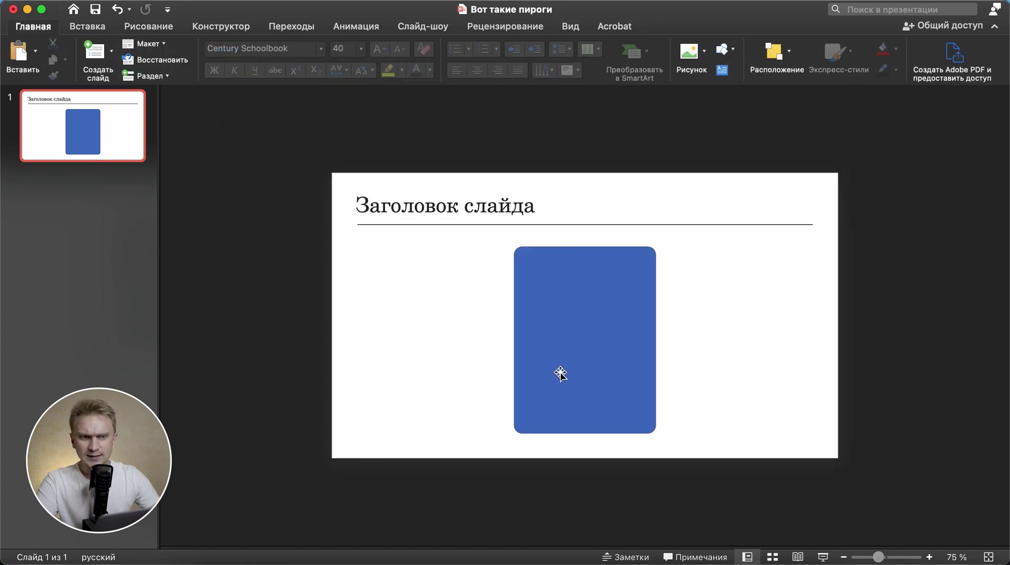
Step: Make the slide background beige
right_click(446, 338)
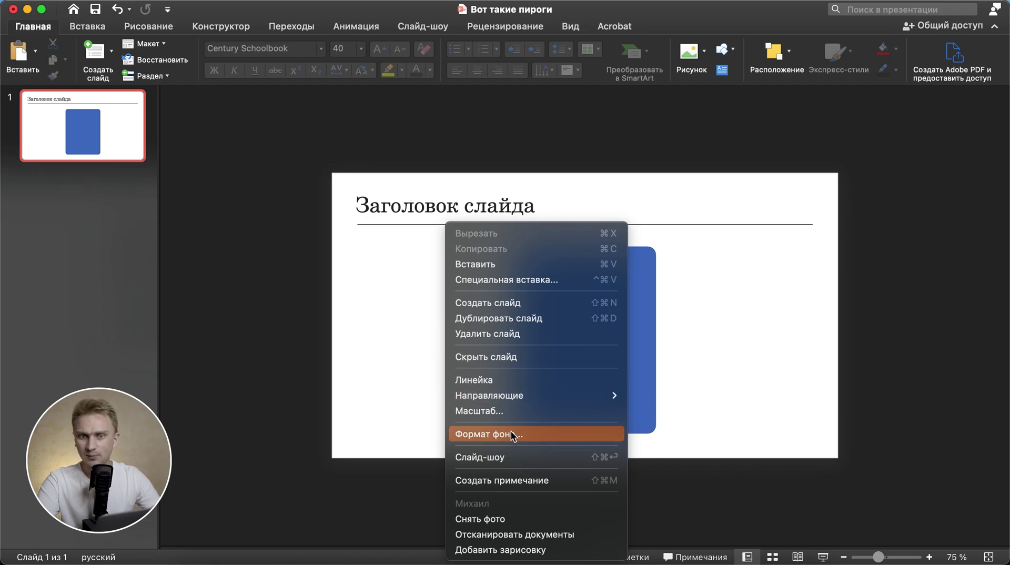
left_click(510, 433)
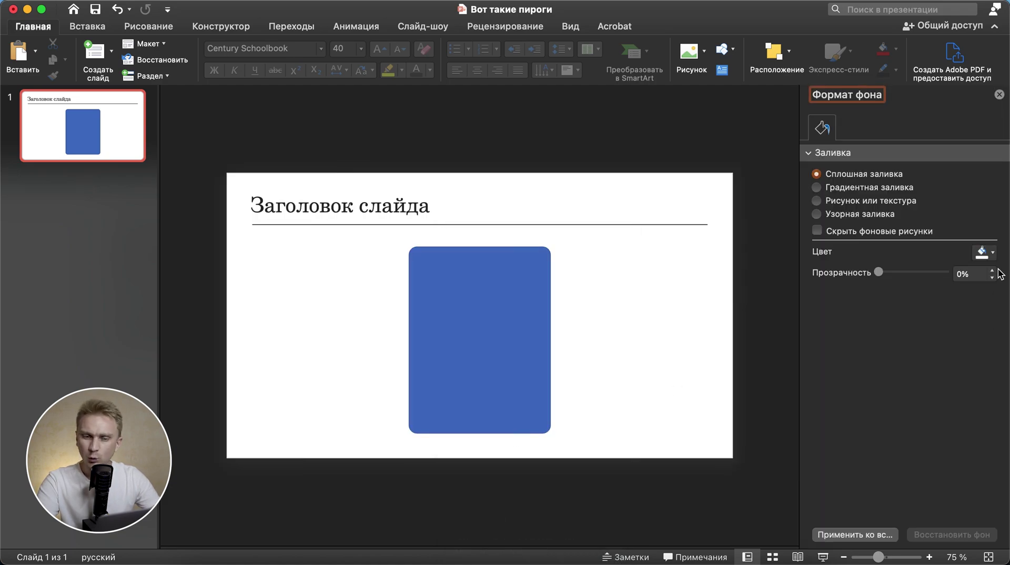
left_click(990, 257)
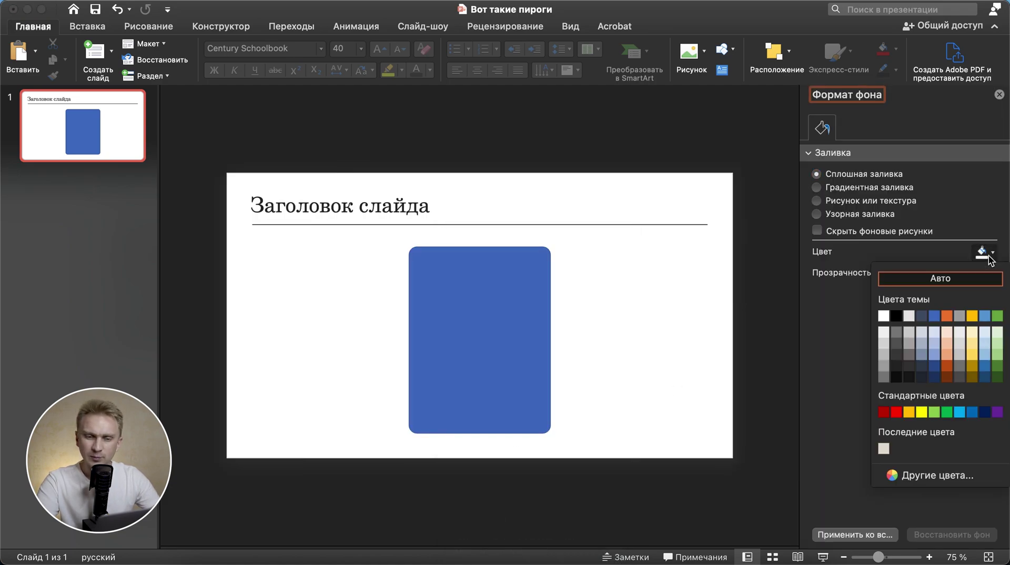
left_click(884, 449)
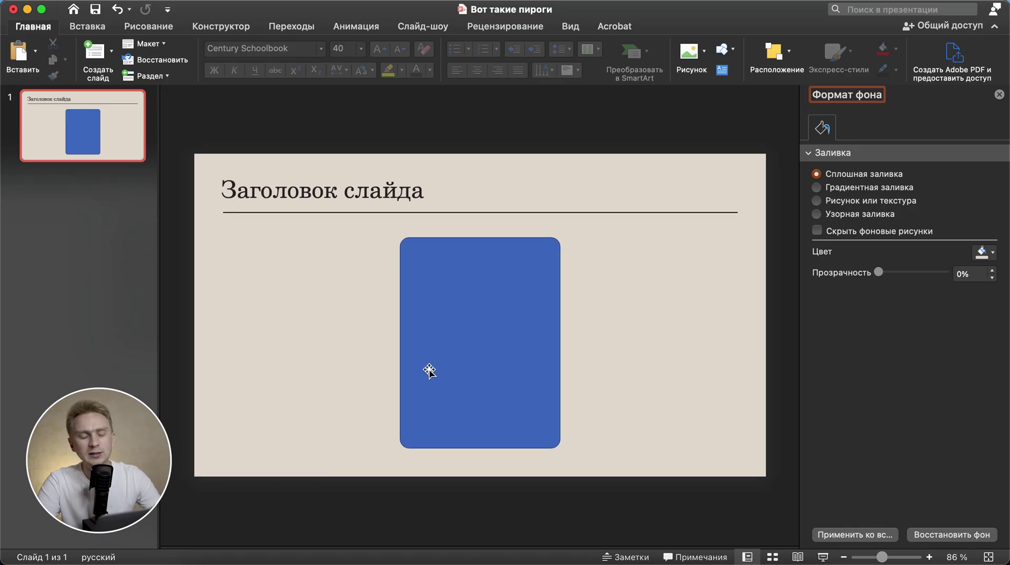
Step: Give the card a white fill and a dark grey 1,5 pt outline
left_click(429, 370)
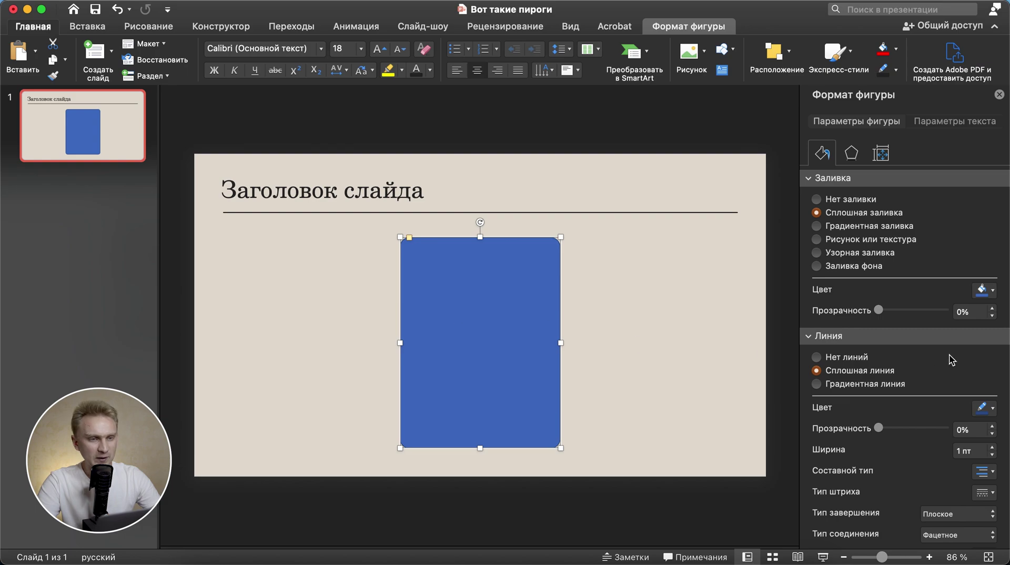
left_click(987, 292)
left_click(886, 331)
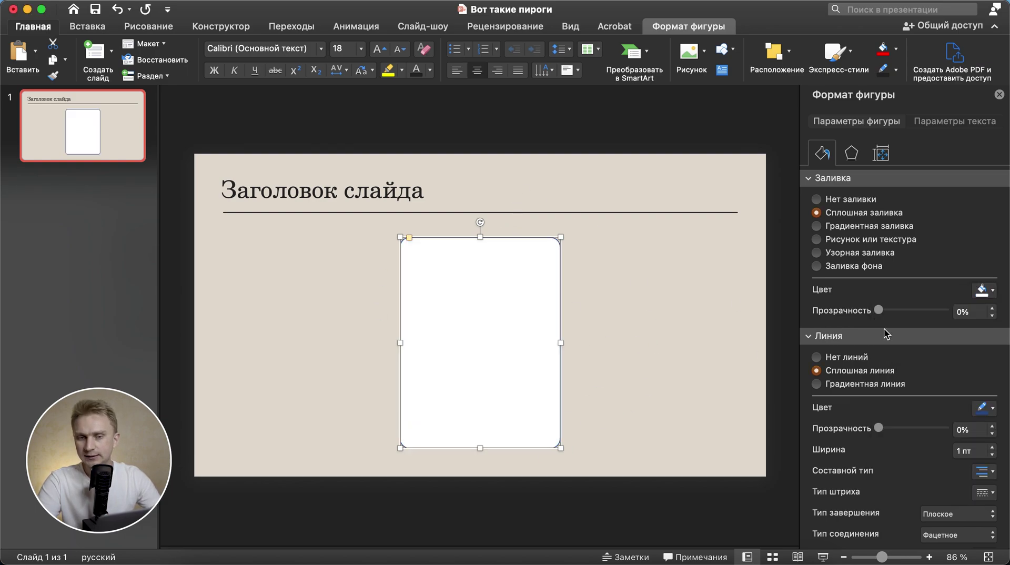
left_click(988, 409)
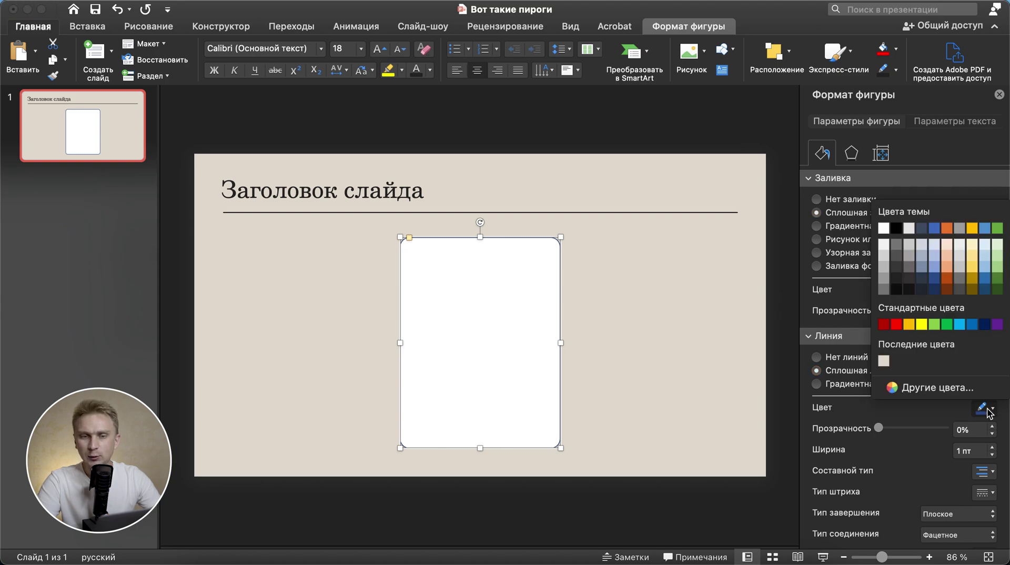
left_click(896, 280)
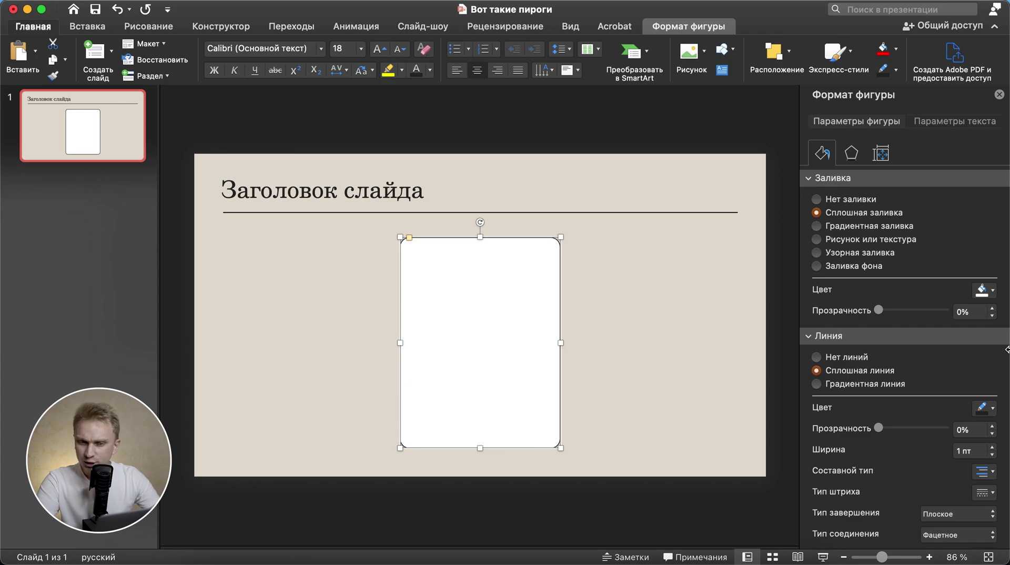
left_click(992, 447)
left_click(992, 446)
left_click(629, 315)
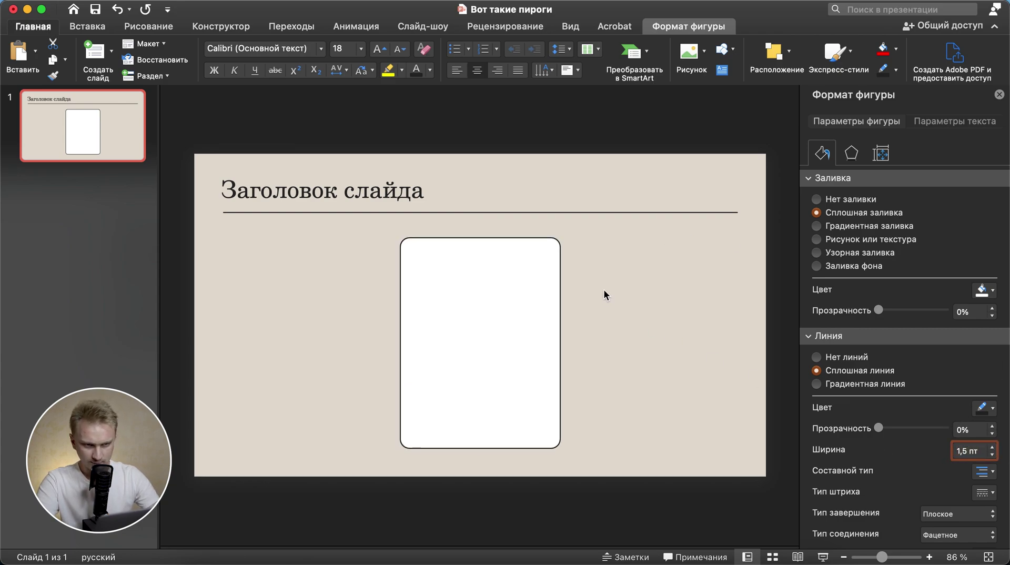
left_click(999, 95)
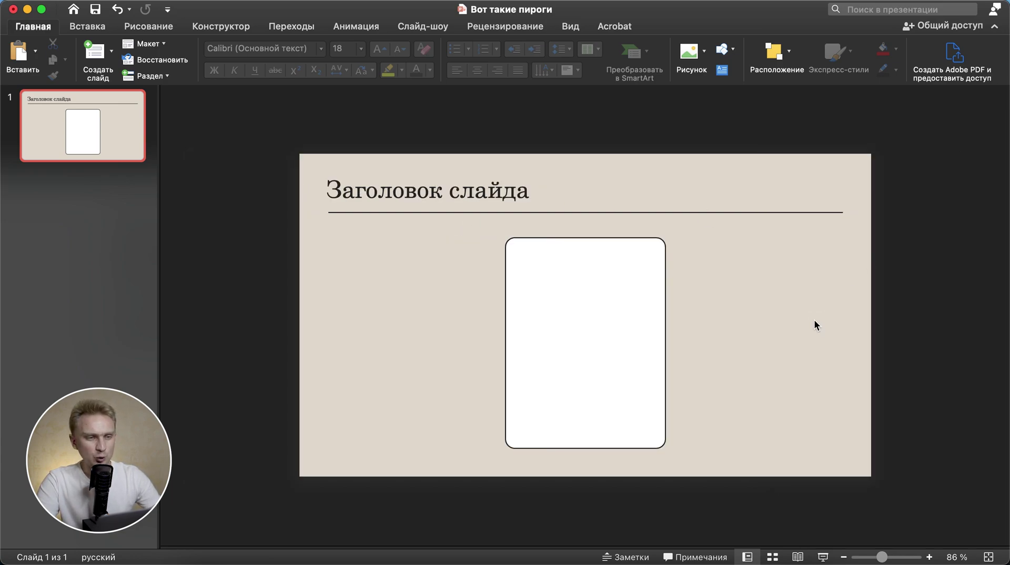
scroll(437, 321, "up", 3)
left_click(318, 159)
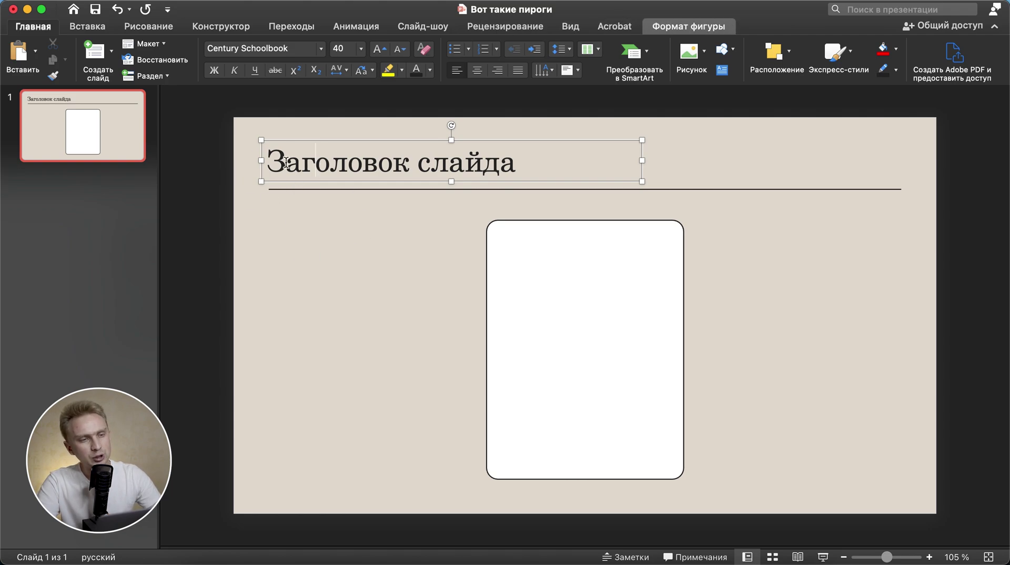
Step: Duplicate the title and divider into the card and change the copied text to 01
left_click(310, 190, "shift")
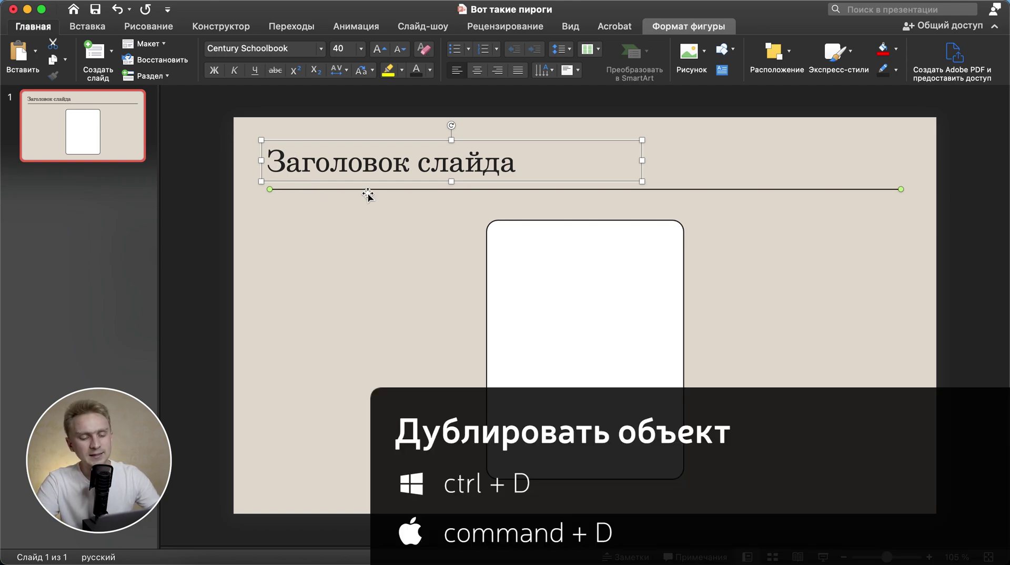
key("cmd+d")
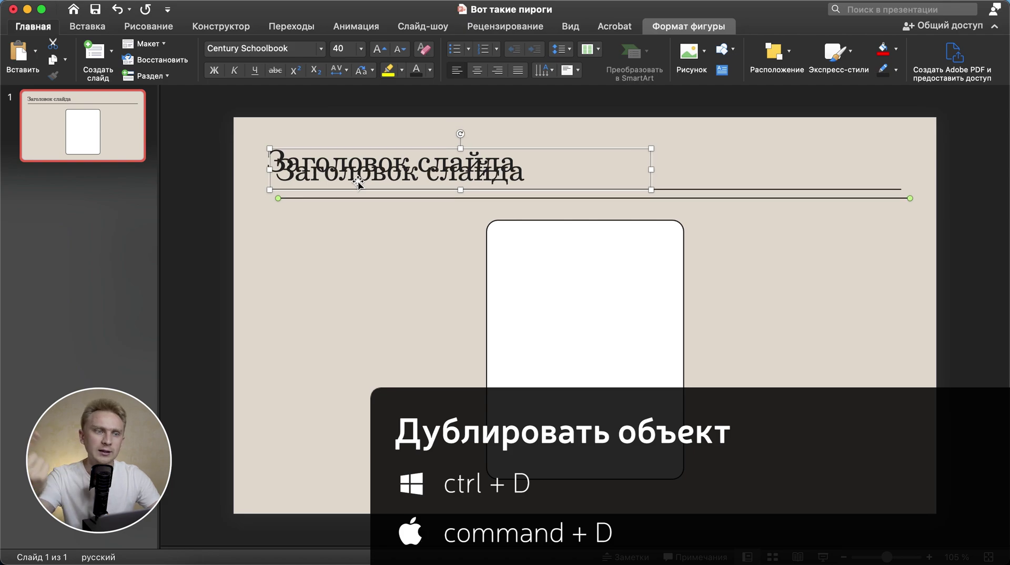
mouse_move(295, 203)
left_mouse_down()
mouse_move(470, 320)
mouse_move(521, 341)
left_mouse_up()
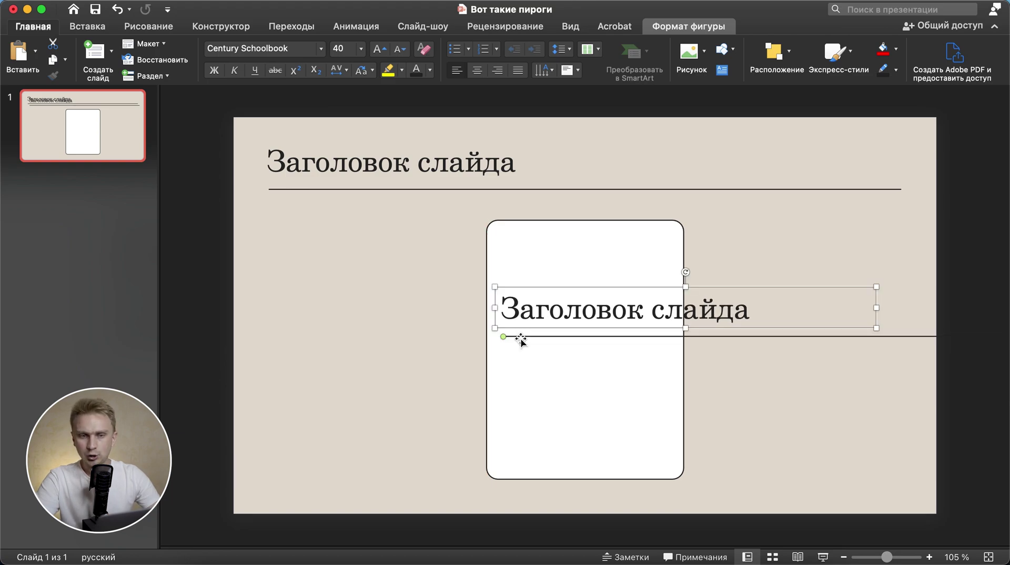
left_click(646, 308)
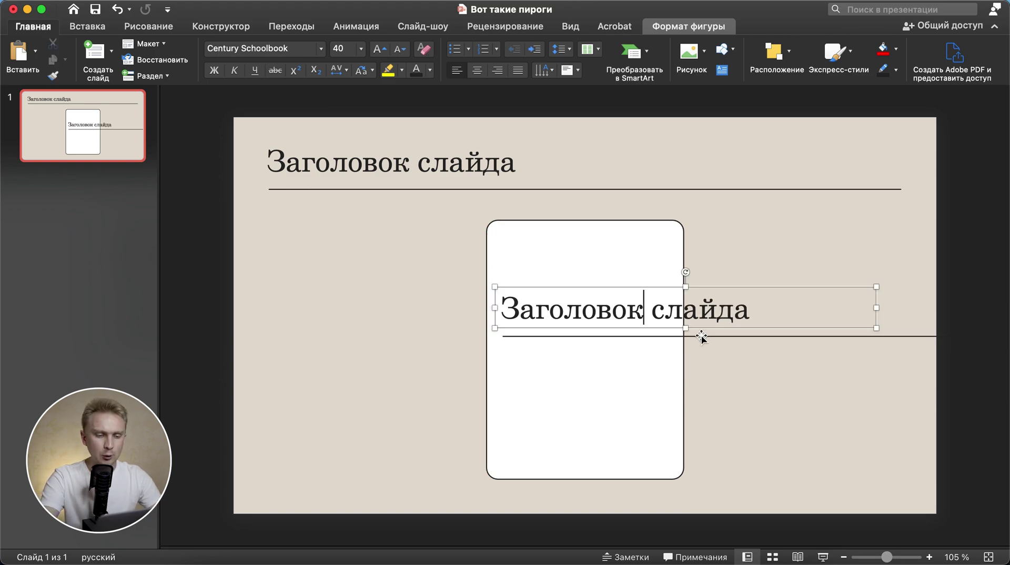
key("super+a")
type("01")
left_click(799, 344)
Step: Shorten the copied divider so it ends inside the card
left_click(799, 336)
scroll(797, 342, "right", 4)
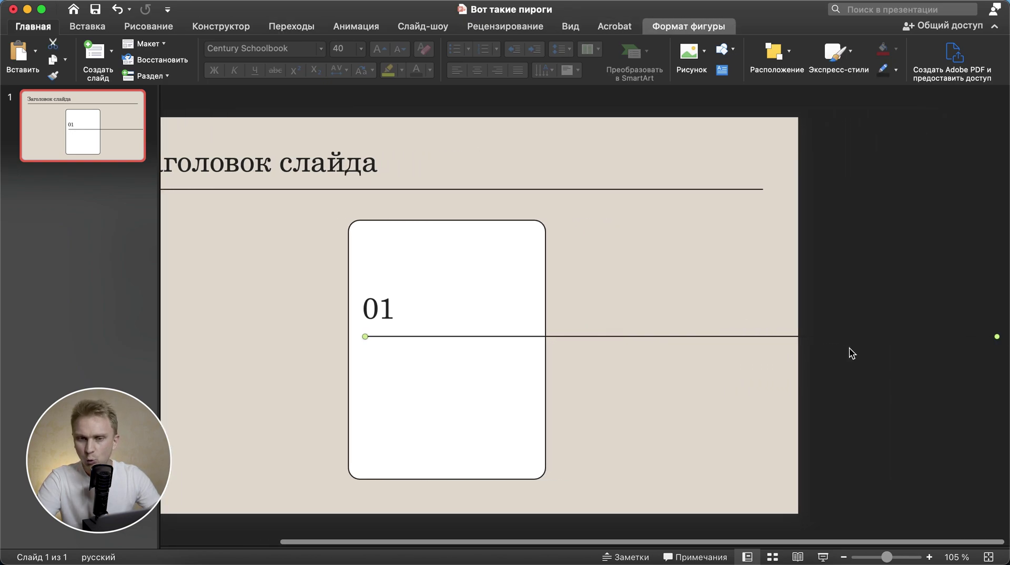
left_click_drag(990, 339, 527, 341)
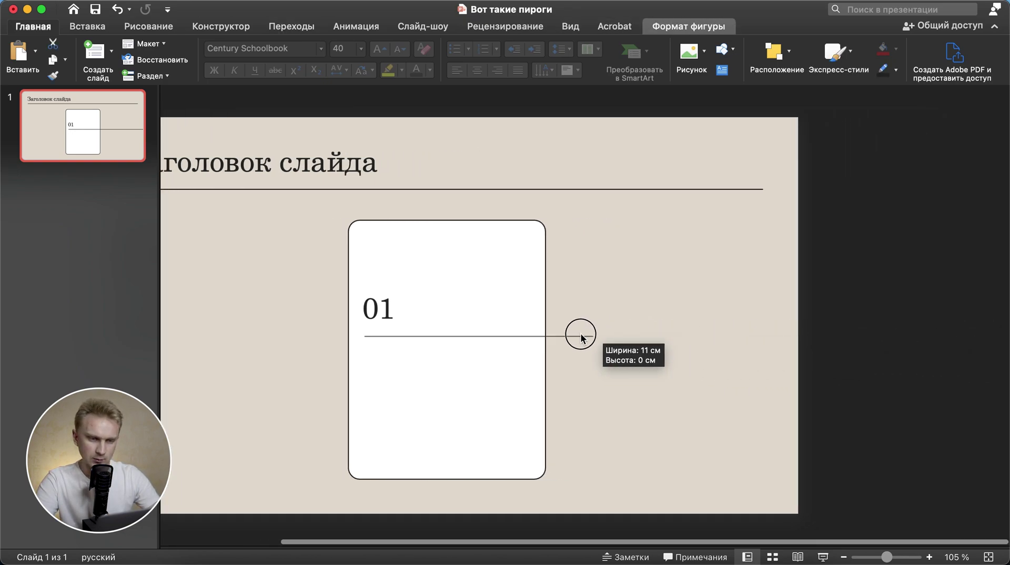
left_click(787, 325)
left_click(835, 408)
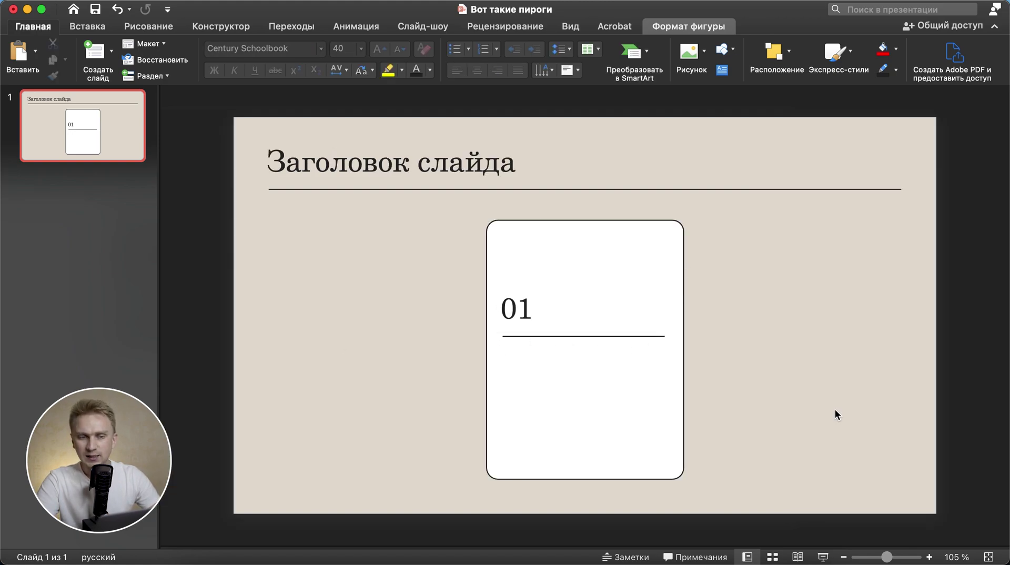
Step: Centre the copied divider horizontally on the card
left_click(625, 382, "shift")
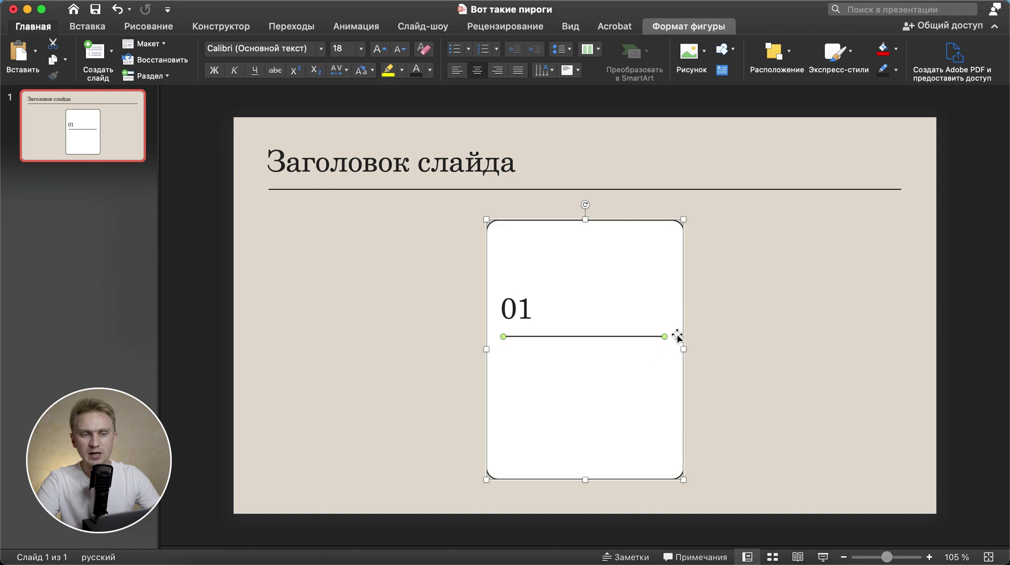
left_click(782, 57)
mouse_move(787, 303)
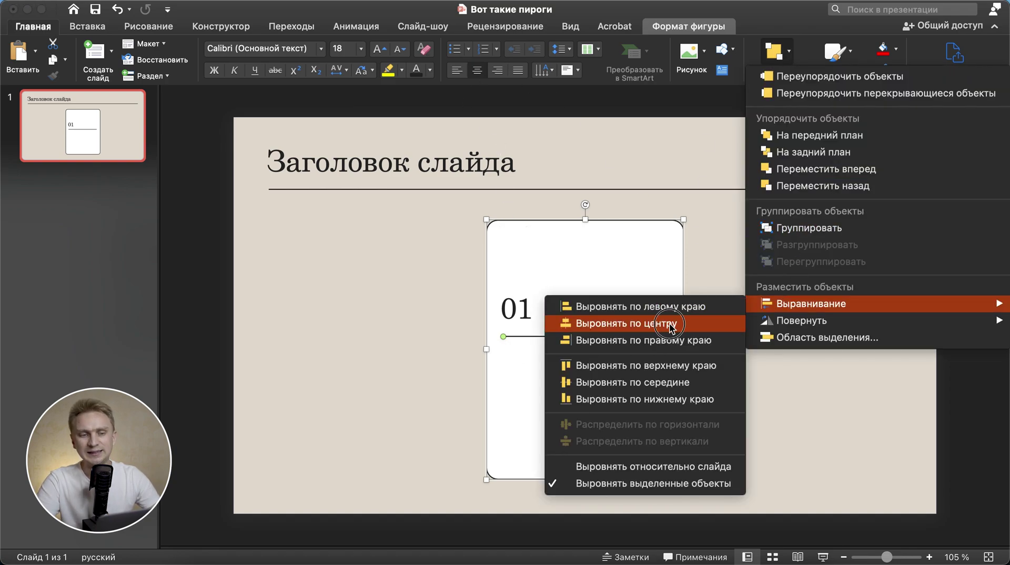
left_click(664, 321)
left_click(743, 405)
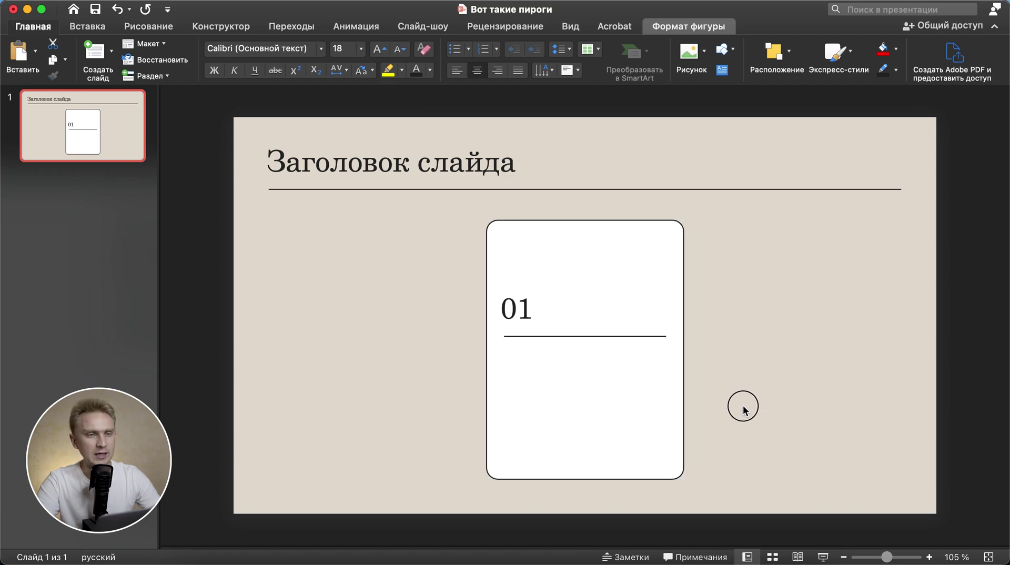
Step: Turn on the alignment guides and nudge the 01 text box right
left_click(570, 26)
left_click(397, 69)
scroll(521, 232, "up", 5)
scroll(521, 232, "up", 2)
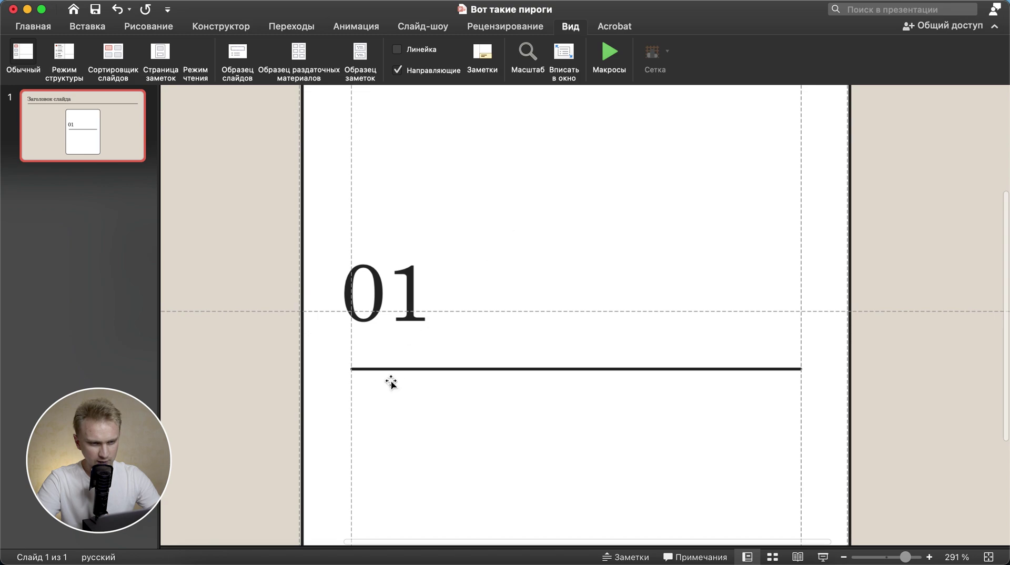
left_click(390, 297)
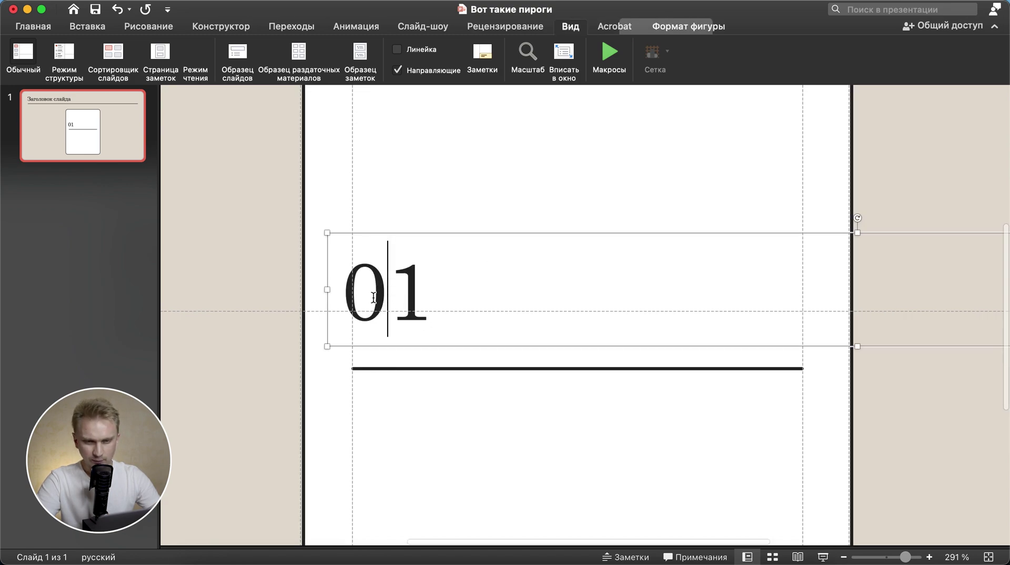
key("Right")
key("Right")
key("Right")
key("Right")
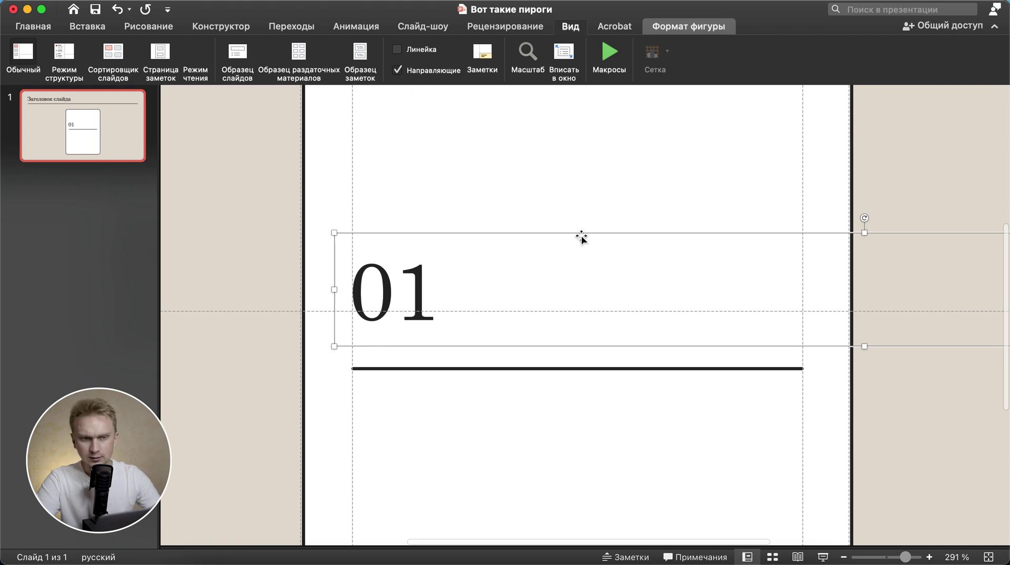
Step: Narrow the 01 text box so it fits its number within the card
scroll(582, 235, "down", 3)
scroll(581, 235, "down", 2)
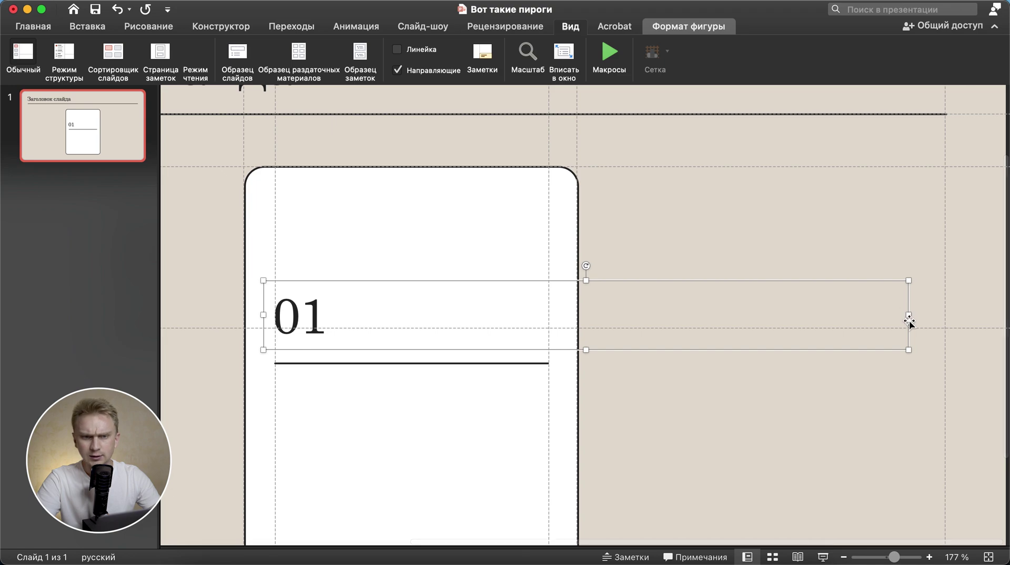
double_click(810, 320)
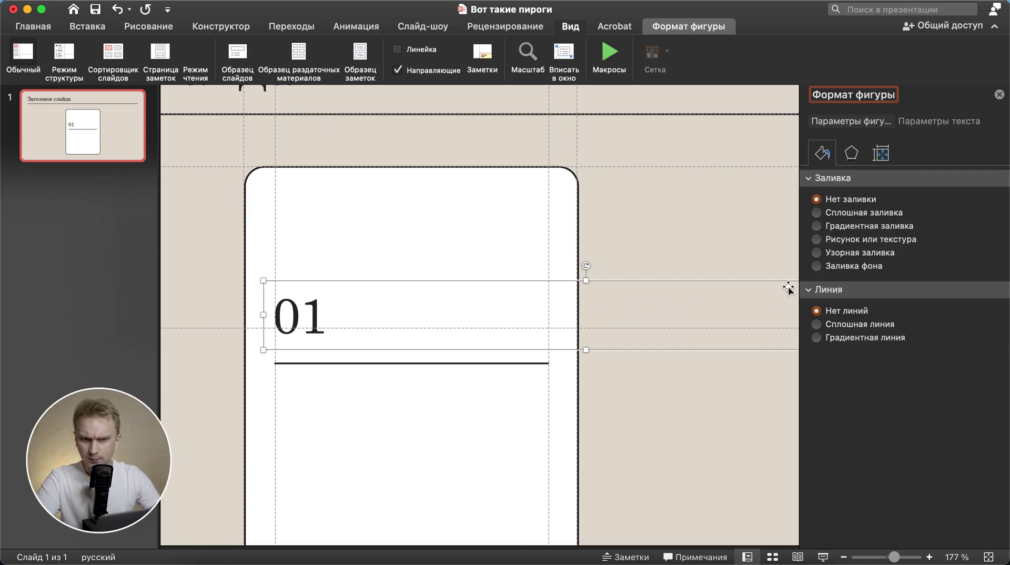
scroll(701, 315, "right", 5)
left_click_drag(689, 315, 232, 315)
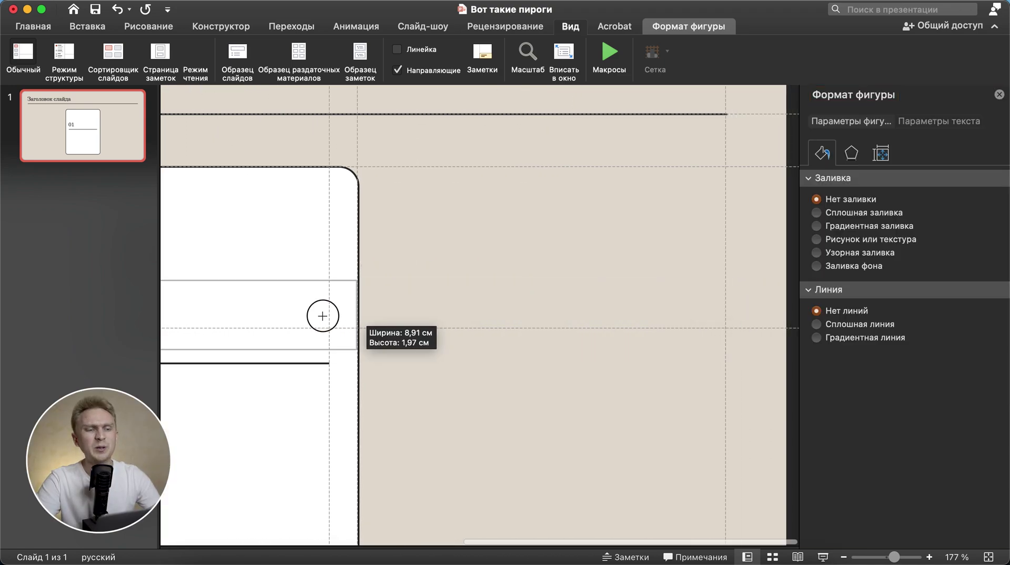
scroll(521, 312, "down", 2)
left_click_drag(559, 314, 479, 315)
left_click(751, 420)
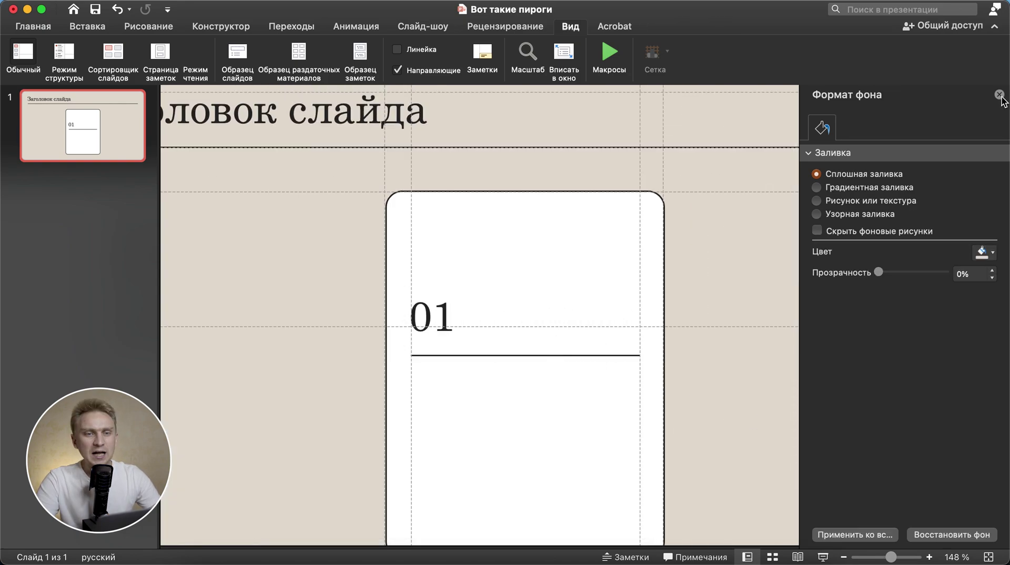
left_click(999, 95)
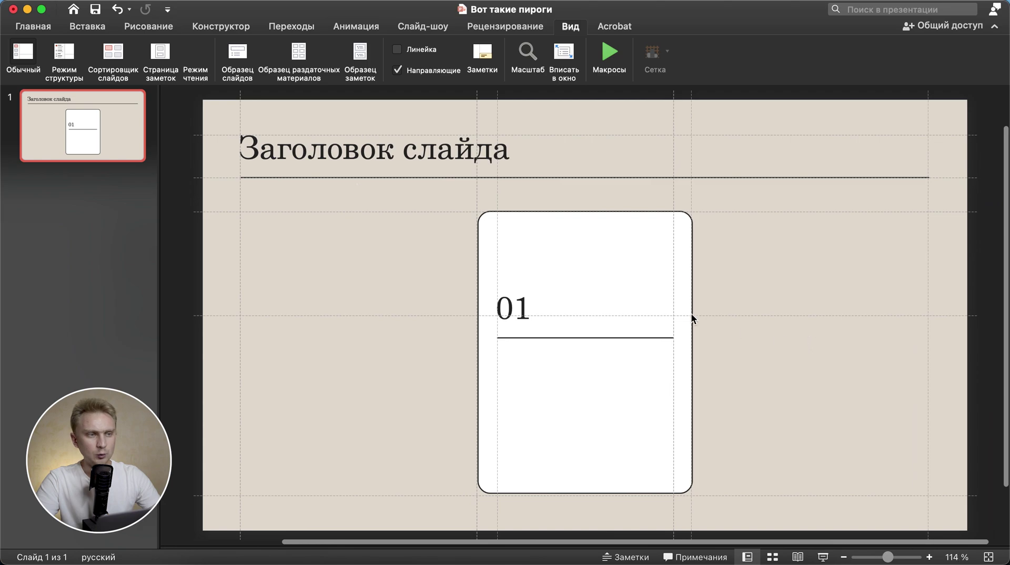
left_click(89, 26)
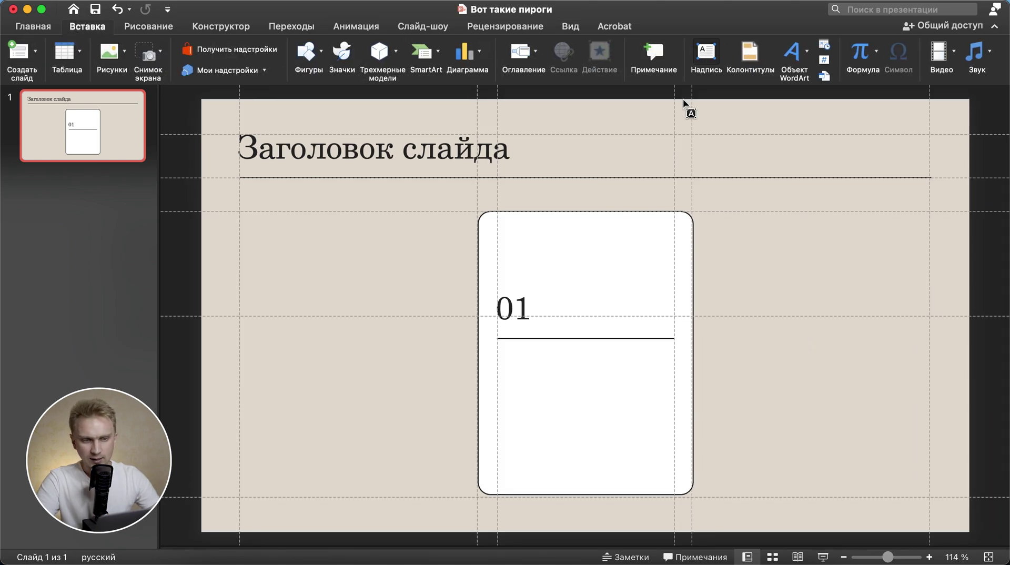
Step: Add a subtitle text box reading 'Подзаголовок в две строки' in Montserrat SemiBold
left_click_drag(497, 358, 723, 423)
type("Подзо")
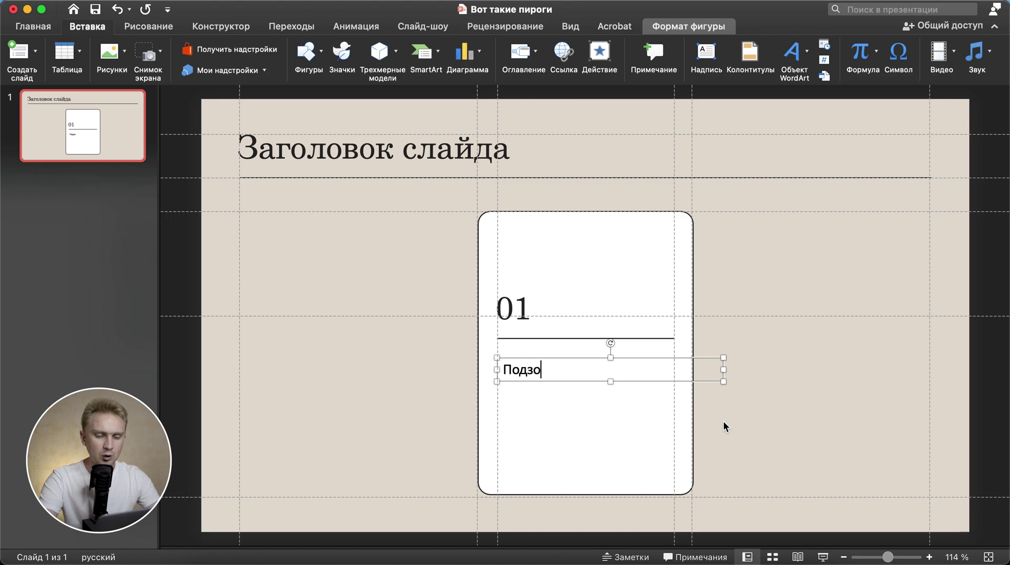
key("BackSpace")
type("аголовок в две строки")
key("super+a")
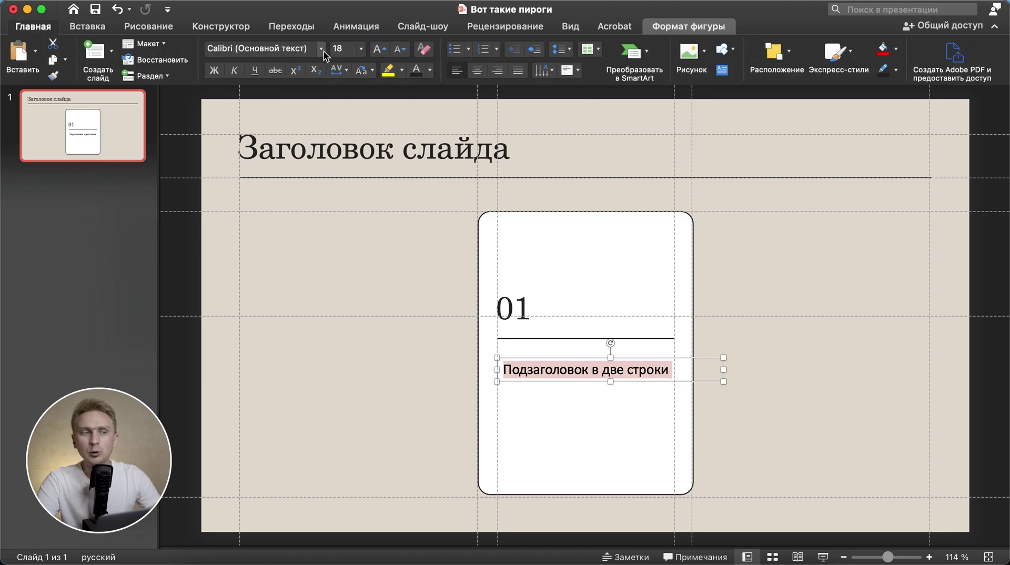
left_click(322, 49)
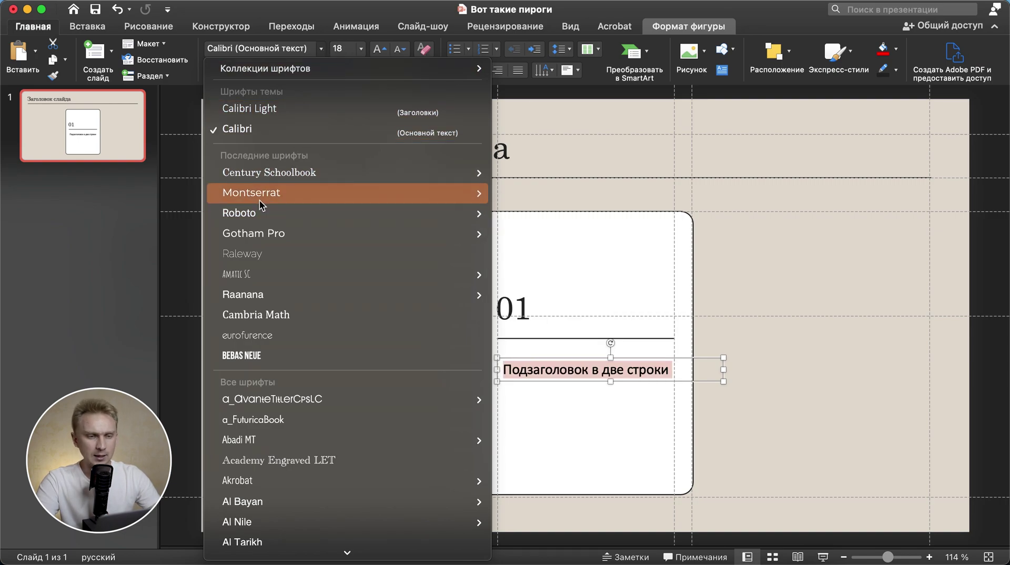
mouse_move(263, 194)
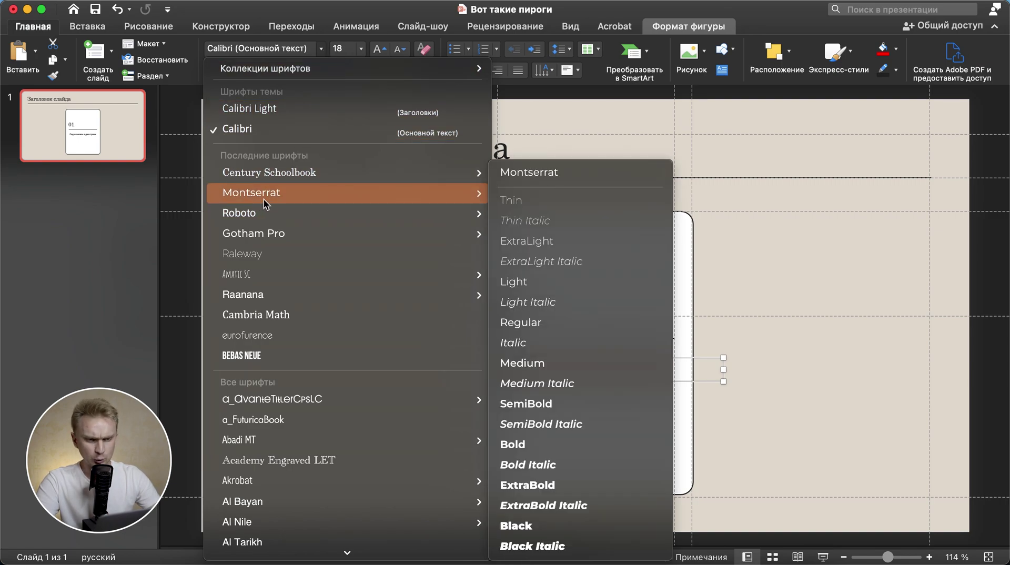
left_click(541, 405)
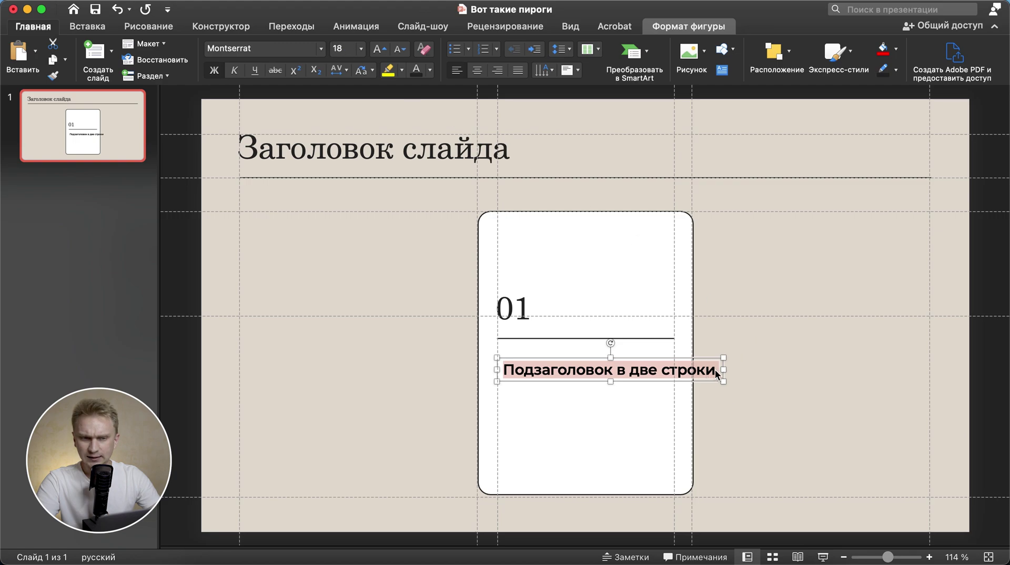
left_click(720, 370)
Step: Narrow the subtitle box so it wraps onto two lines and align it with 01
left_click_drag(724, 369, 628, 370)
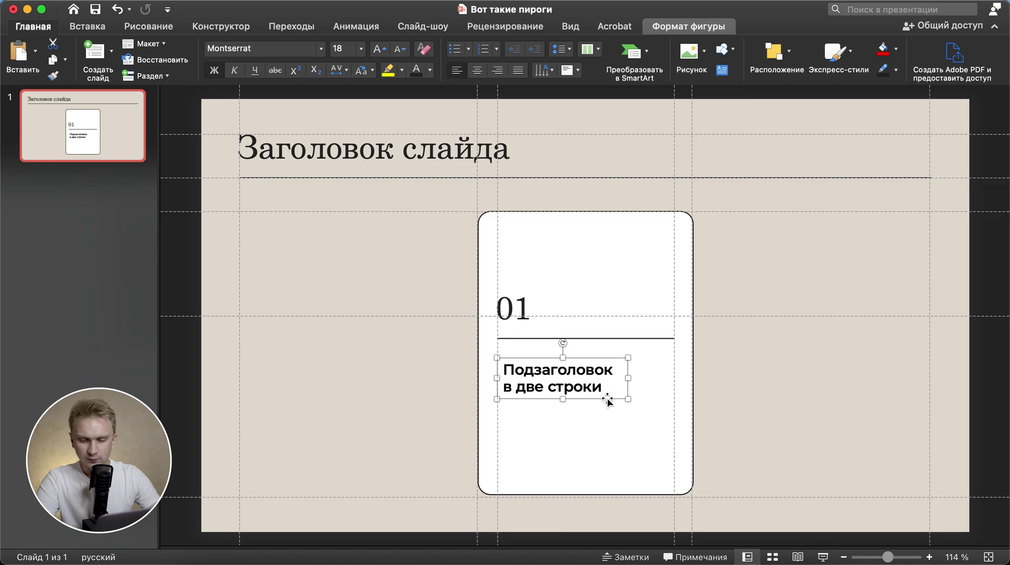
left_click_drag(607, 400, 601, 396)
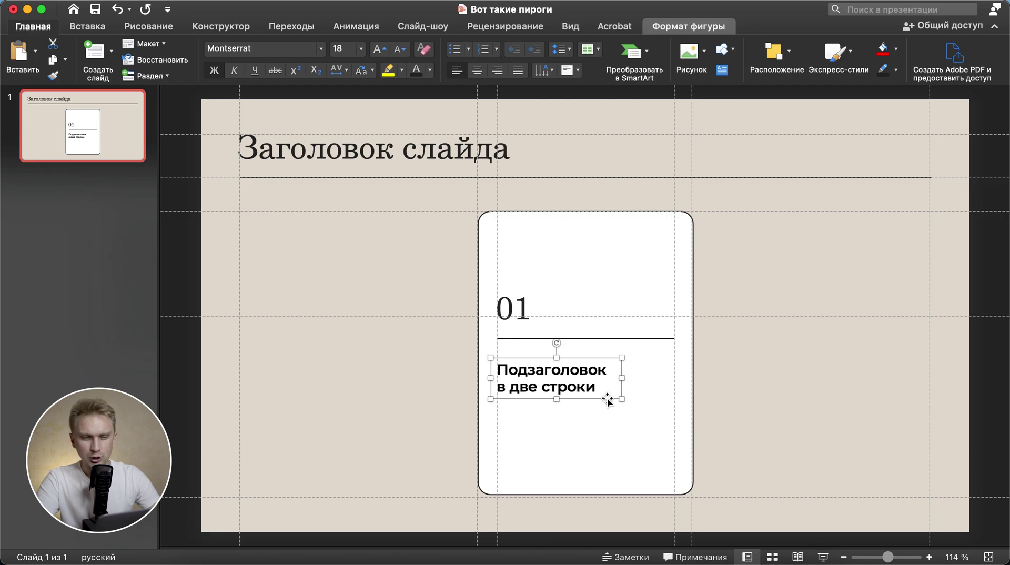
left_click(773, 371)
scroll(491, 355, "up", 5)
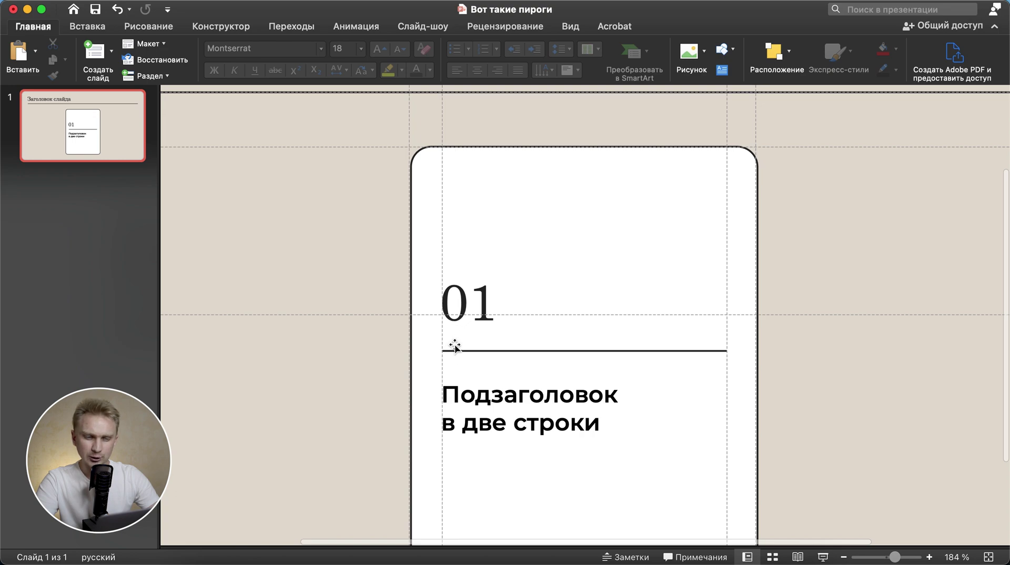
left_click(457, 391)
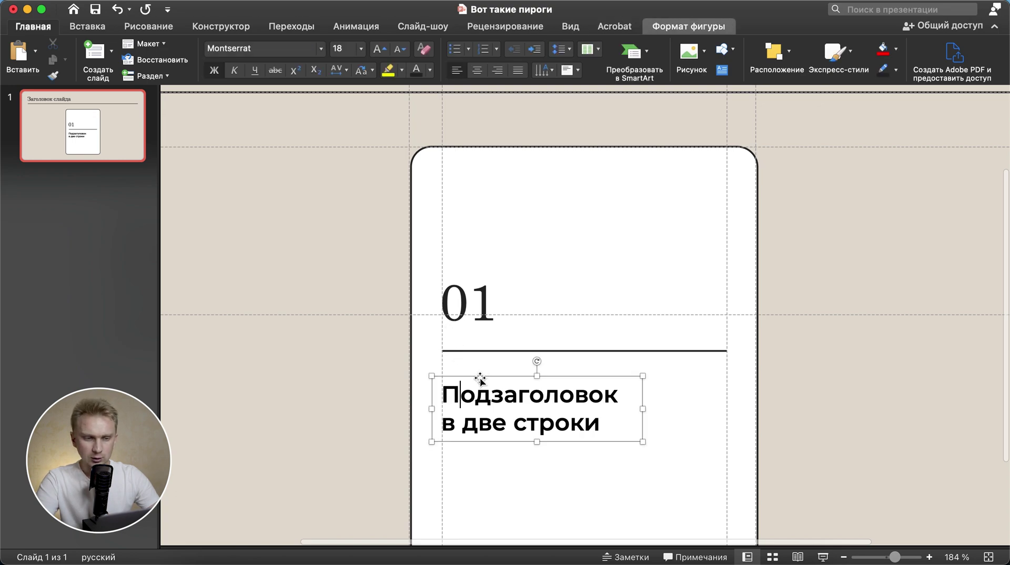
key("Up")
left_click(825, 413)
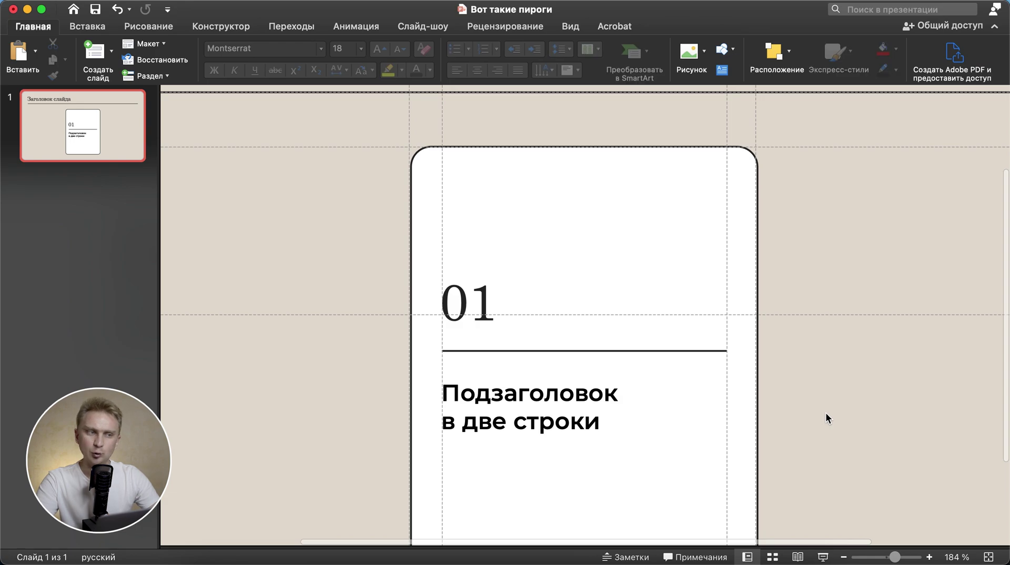
scroll(825, 413, "down", 5)
Step: Draw an empty text box near the bottom of the card
left_click(87, 26)
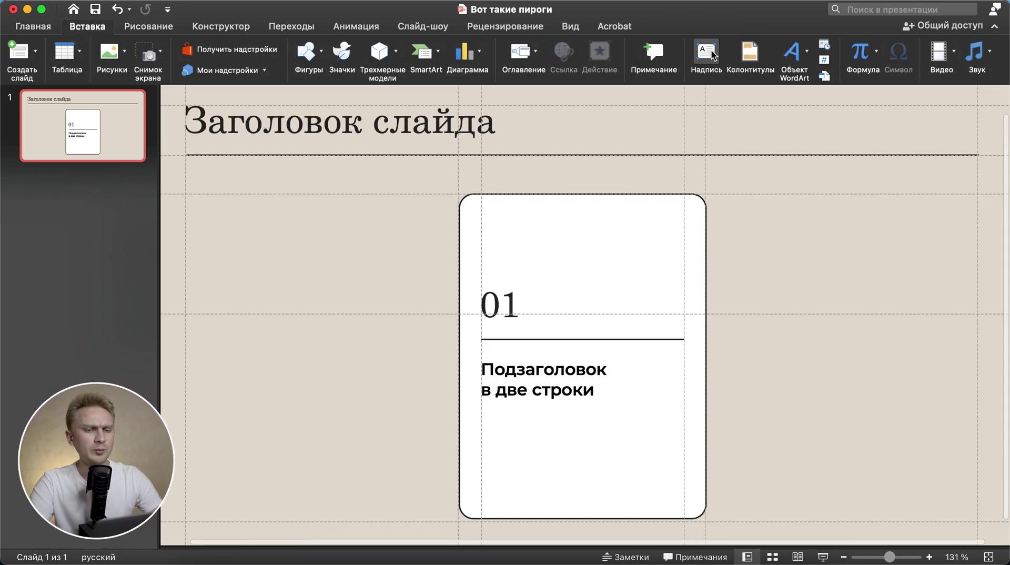
left_click(706, 53)
left_click_drag(491, 437, 753, 519)
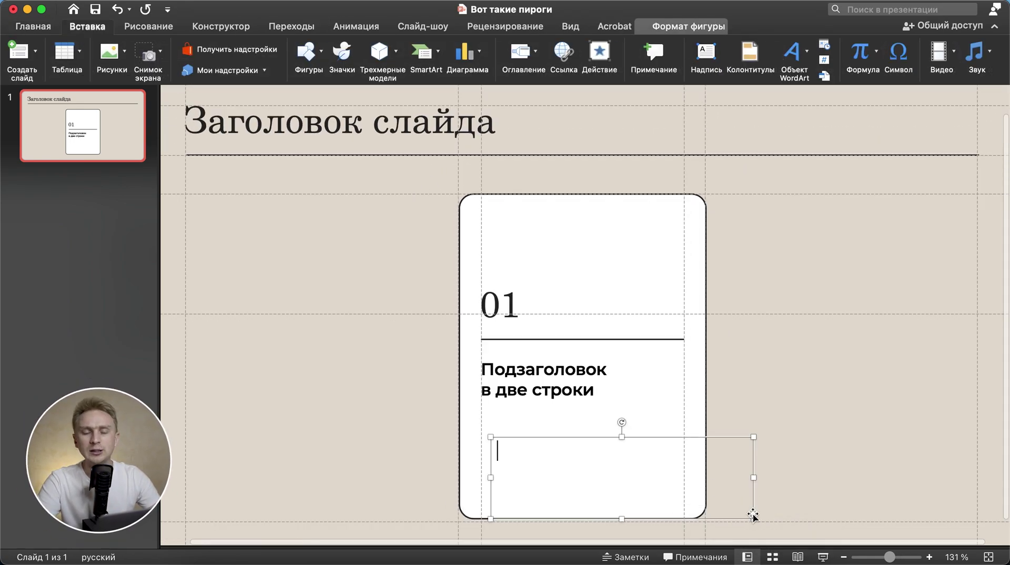
Step: Copy the first generated sentence from fishtext.ru in the browser and return to PowerPoint
key("super+Tab")
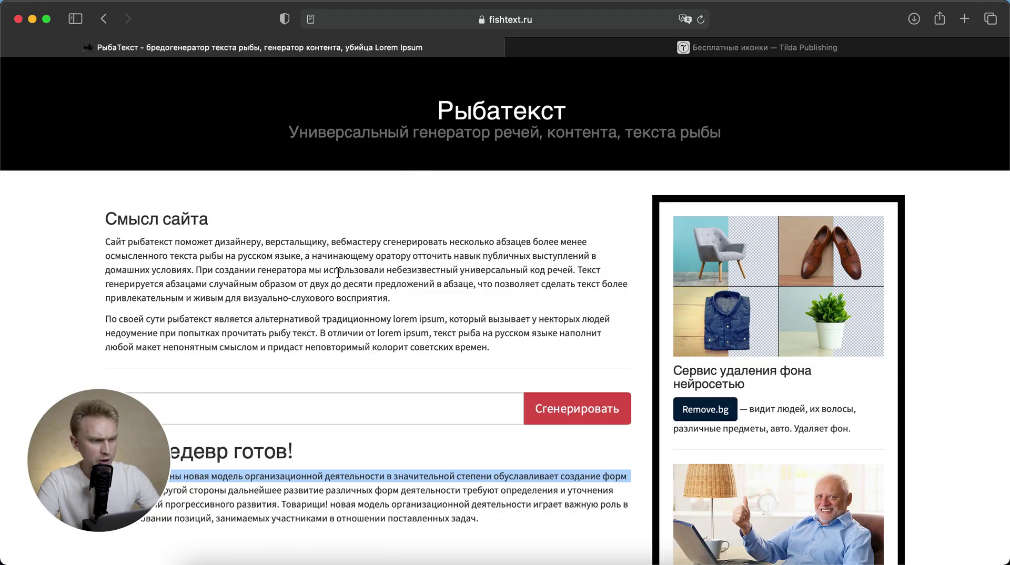
left_click(265, 306)
scroll(198, 313, "down", 5)
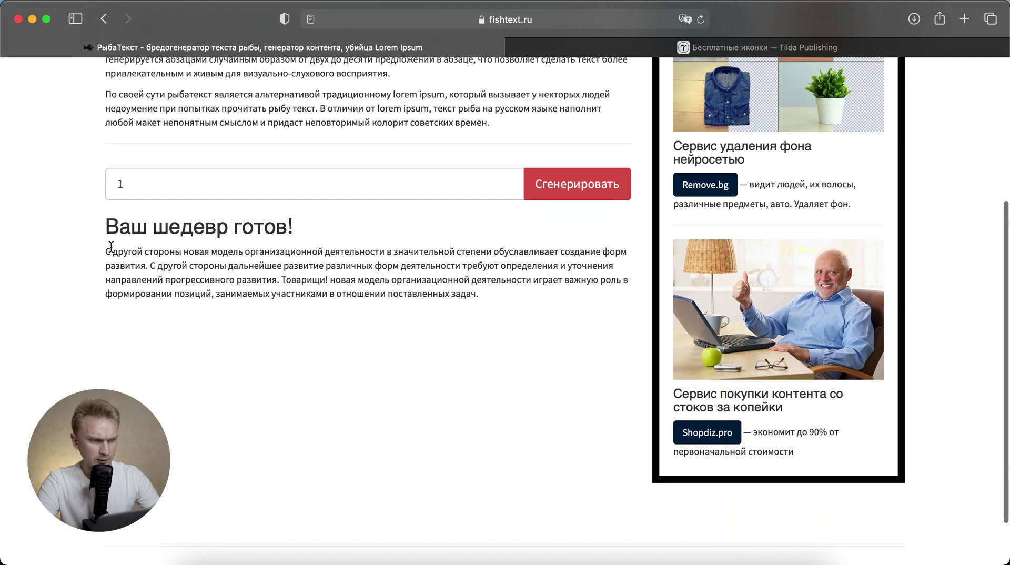
left_click_drag(113, 249, 159, 265)
key("super+c")
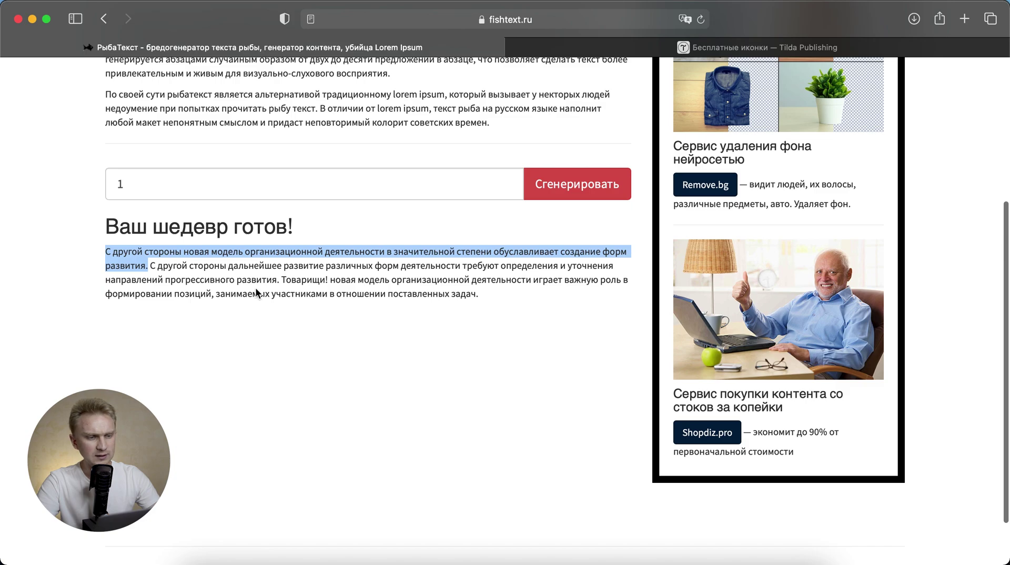
key("ctrl+Up")
left_click(415, 490)
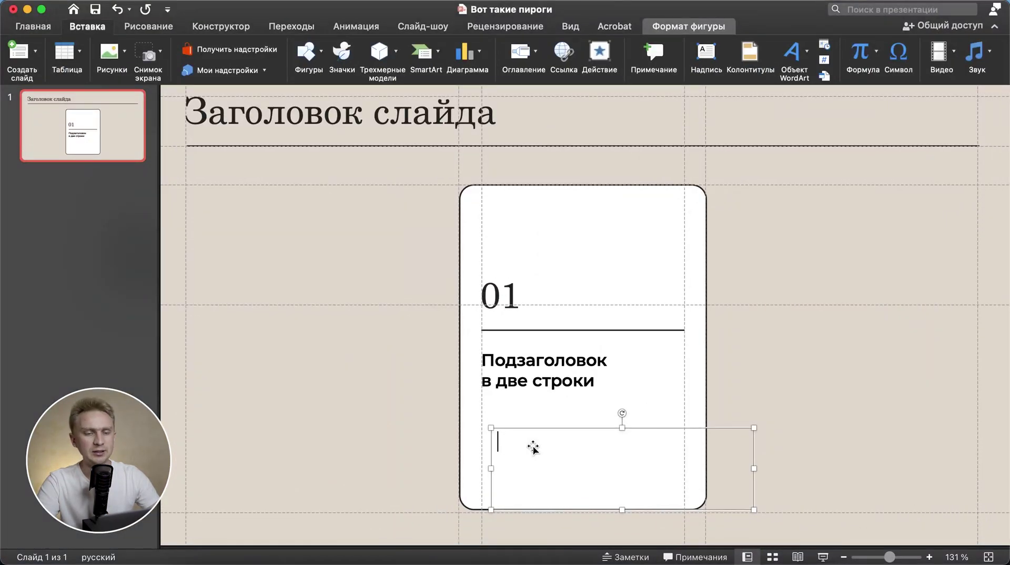
Step: Paste the copied sentence into the text box and format it as Montserrat Light 16
key("super+v")
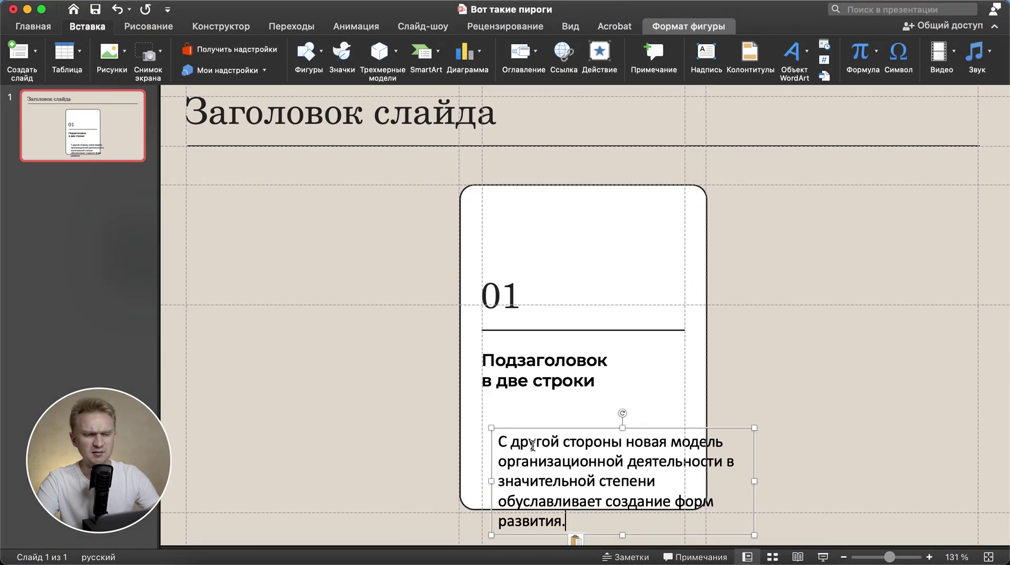
key("super+a")
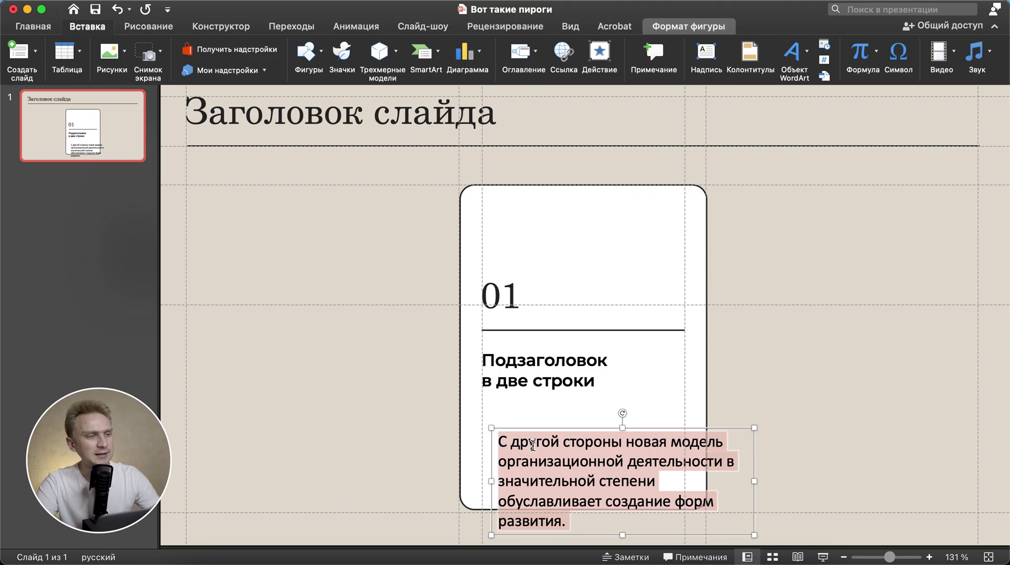
left_click(33, 26)
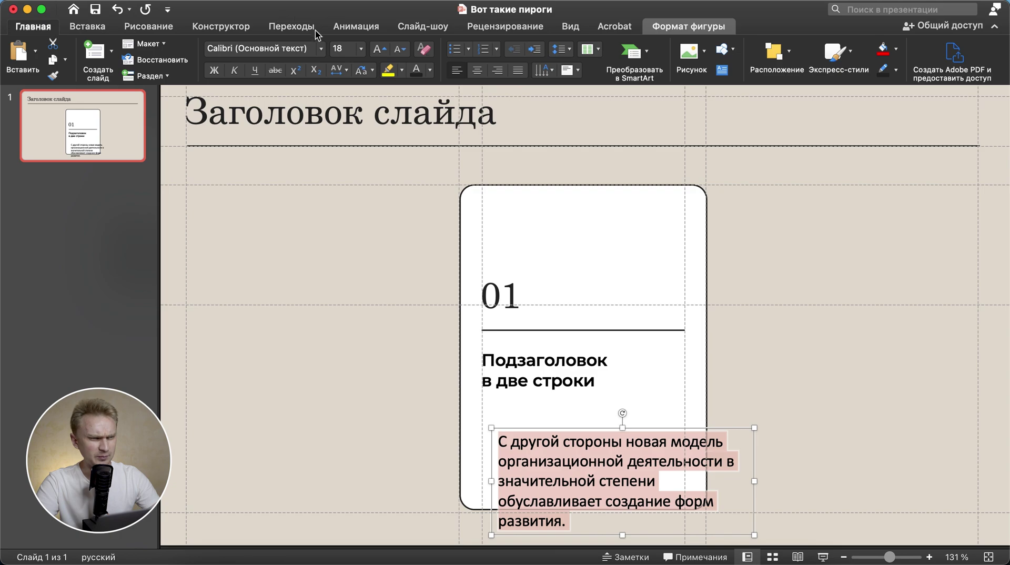
left_click(321, 49)
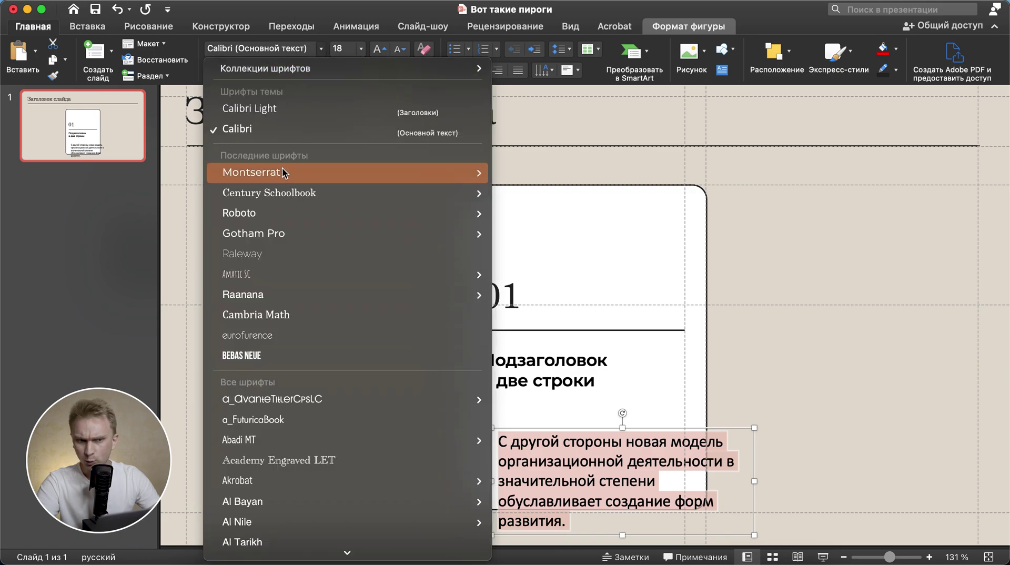
mouse_move(263, 172)
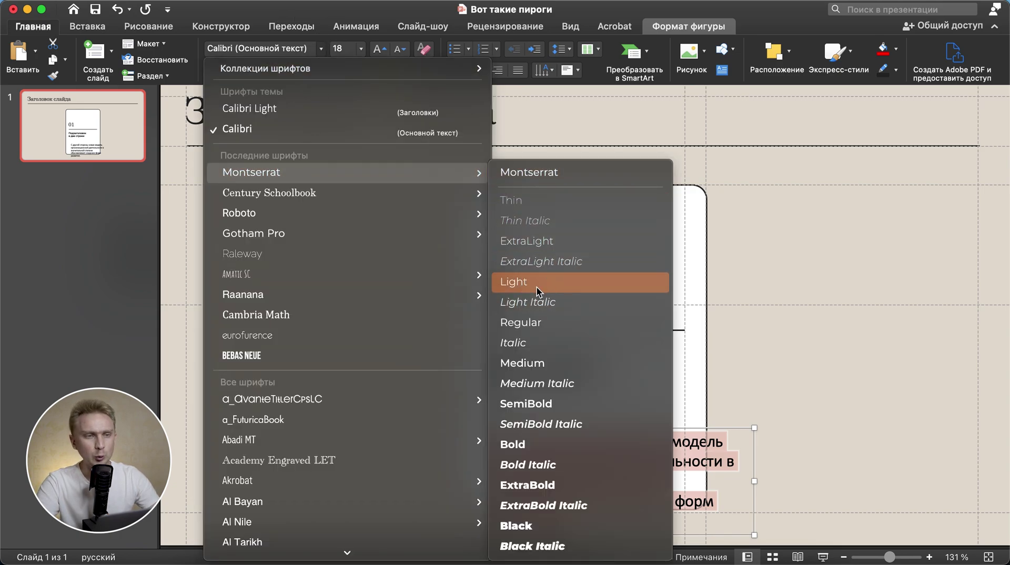
left_click(537, 291)
left_click(403, 50)
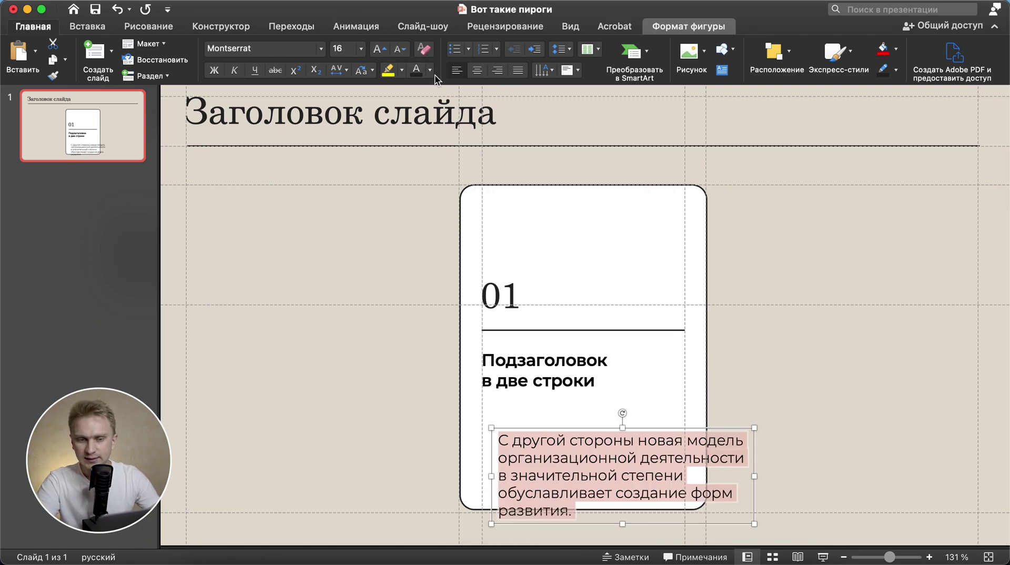
Step: Narrow the body box to six lines, place it under the subheading, and select 01 with the divider
left_click_drag(754, 480, 710, 477)
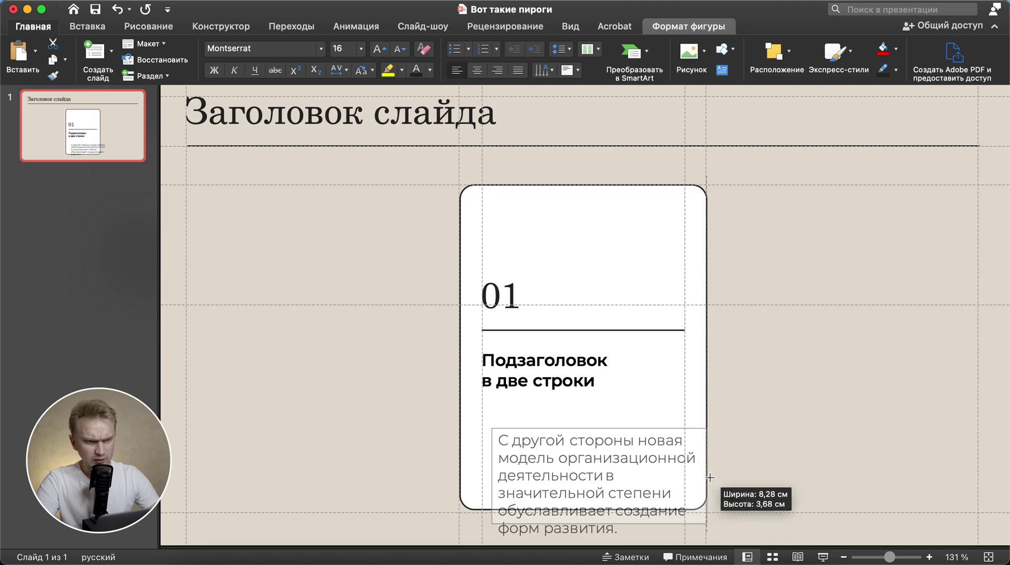
left_click_drag(642, 423, 622, 394)
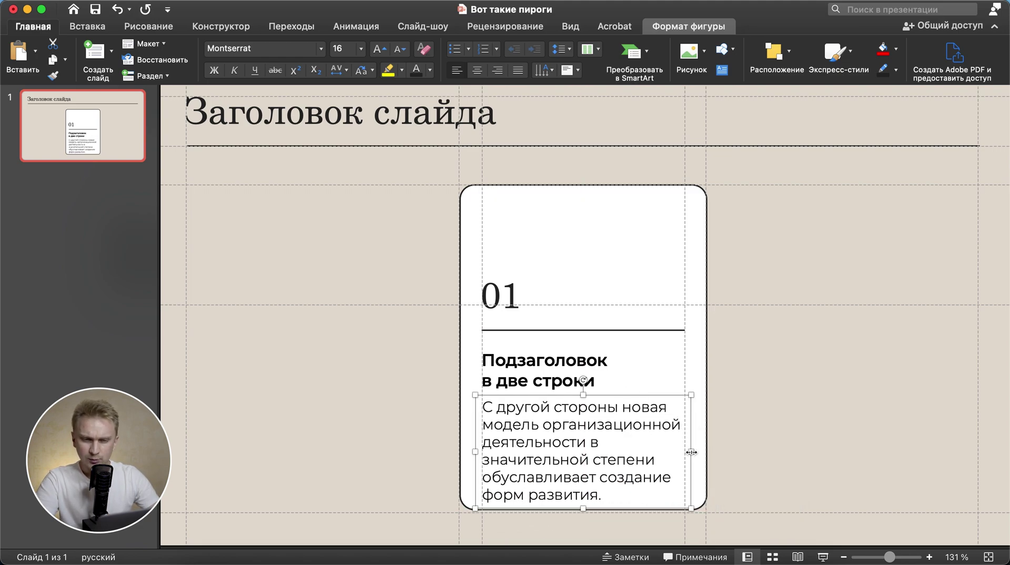
left_click_drag(697, 452, 720, 449)
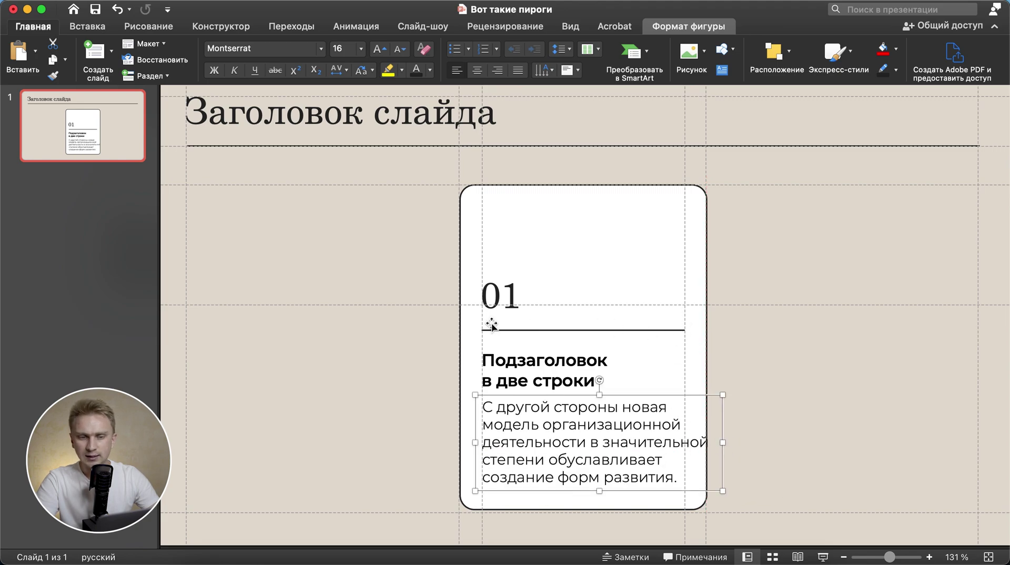
left_click_drag(724, 443, 707, 443)
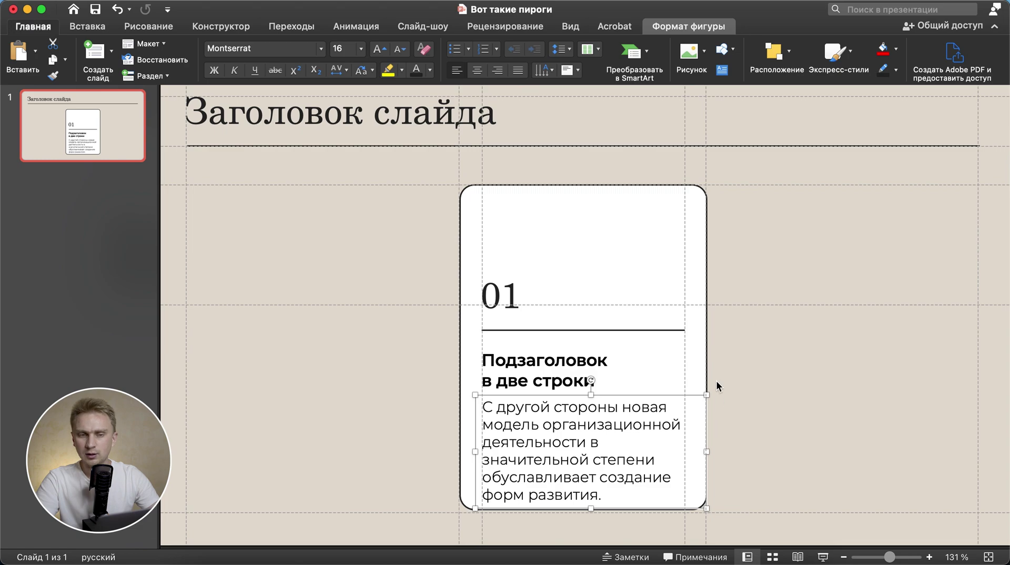
scroll(686, 368, "down", 1)
scroll(688, 372, "down", 1)
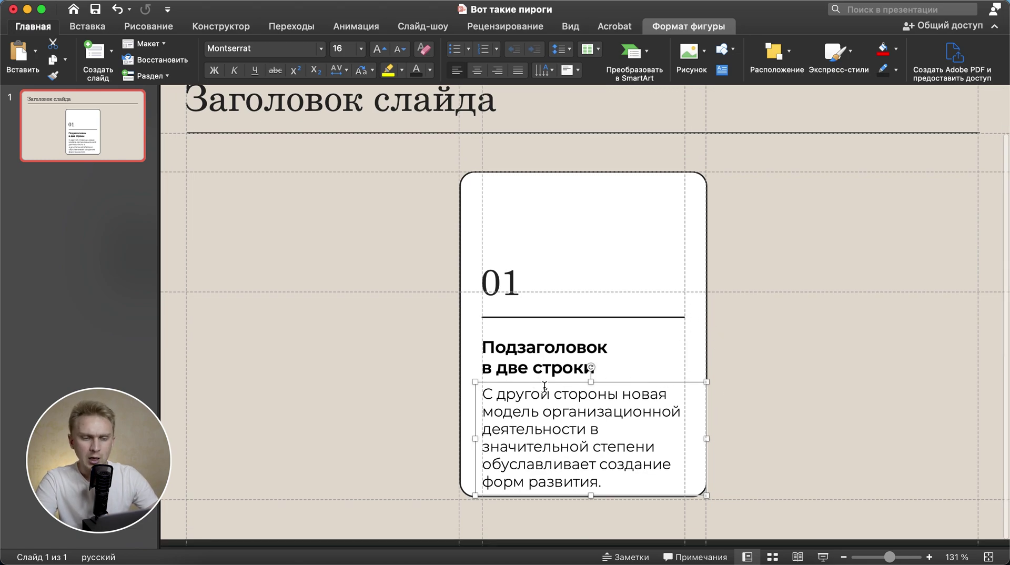
left_click_drag(545, 387, 555, 361)
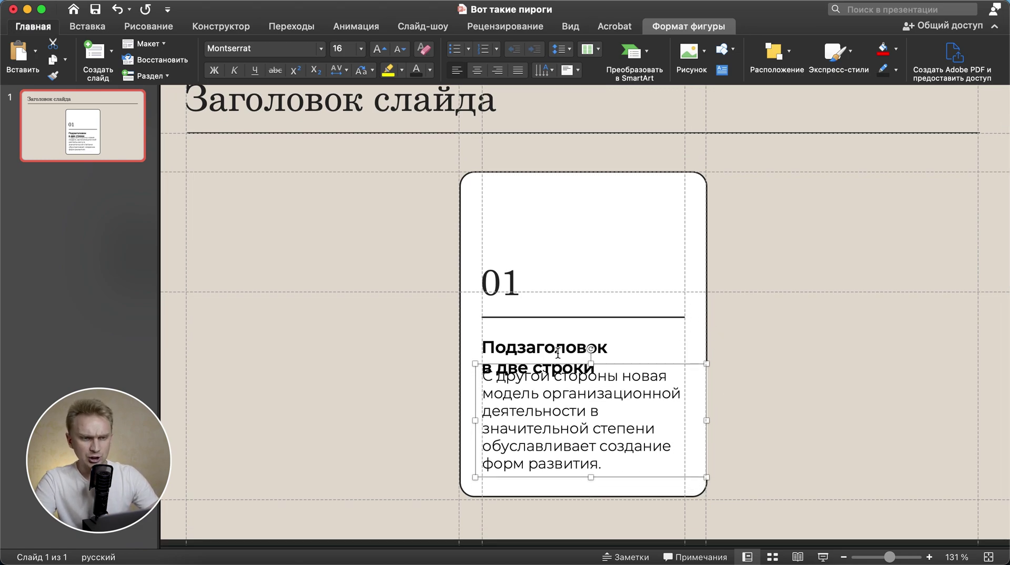
left_click(512, 317)
left_click(509, 293, "shift")
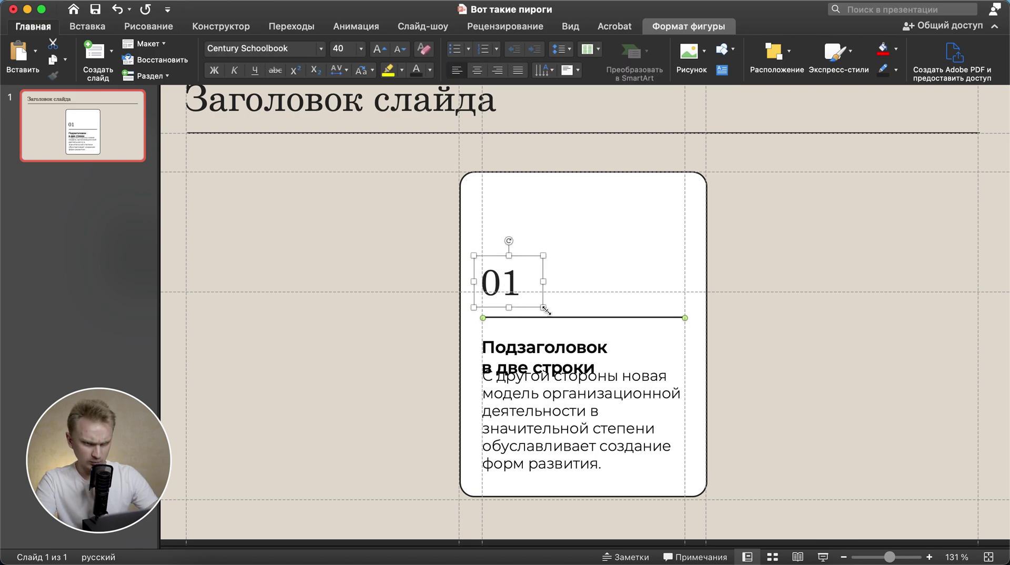
Step: Shift 01, the divider, the subheading and the body text upward for even spacing
key("Up")
key("Up")
key("Up")
key("Up")
key("Up")
key("Up")
key("Up")
key("Up")
key("Up")
key("Up")
key("Up")
key("Up")
key("Up")
key("Up")
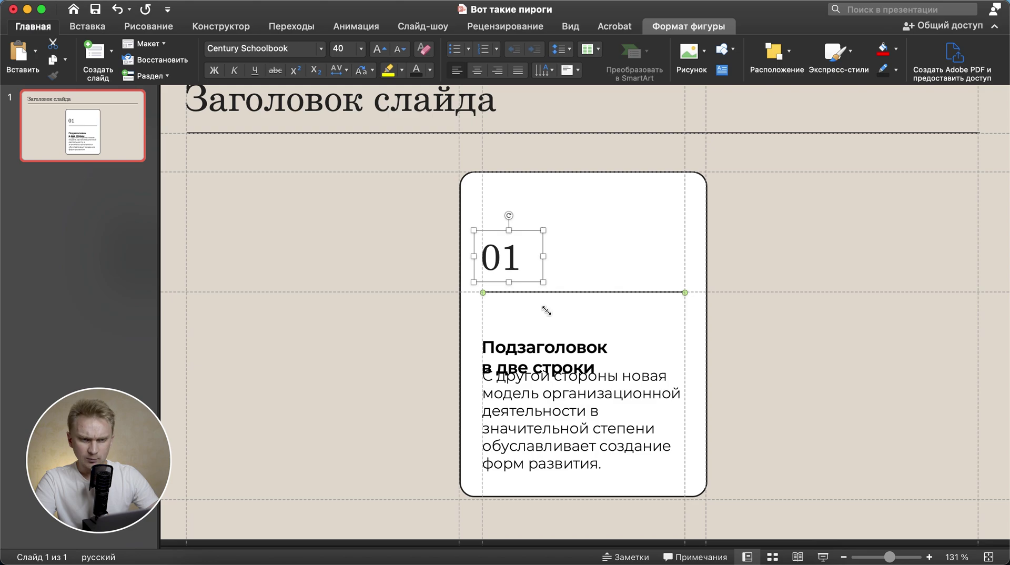
left_click_drag(564, 334, 566, 311)
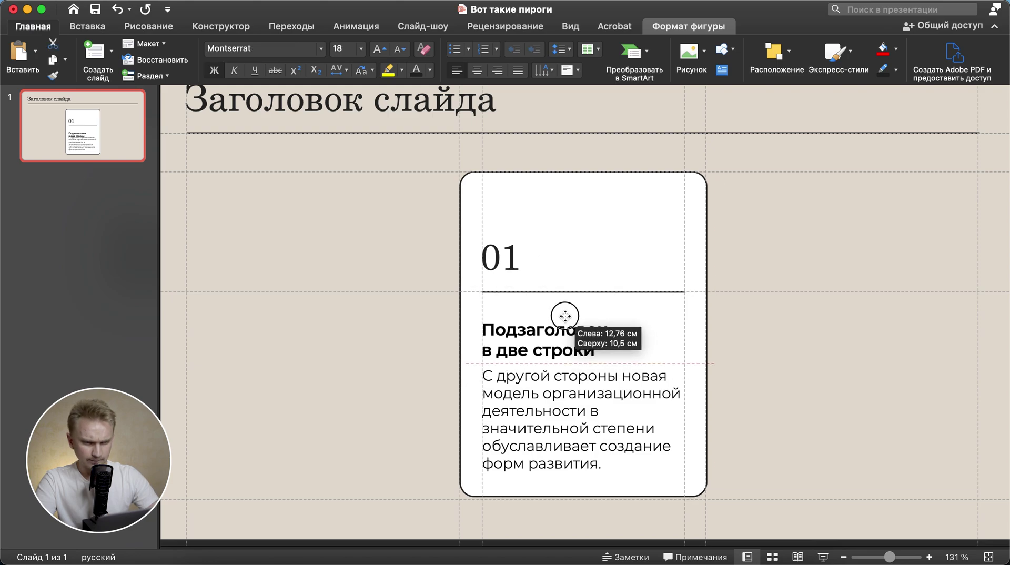
left_click_drag(566, 311, 566, 307)
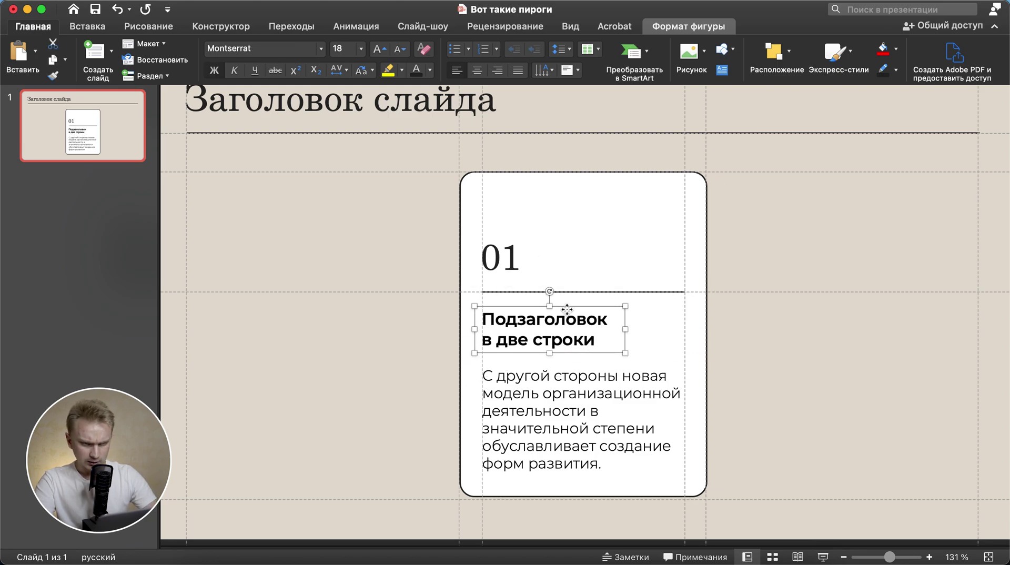
left_click(568, 374)
left_click_drag(621, 364, 621, 363)
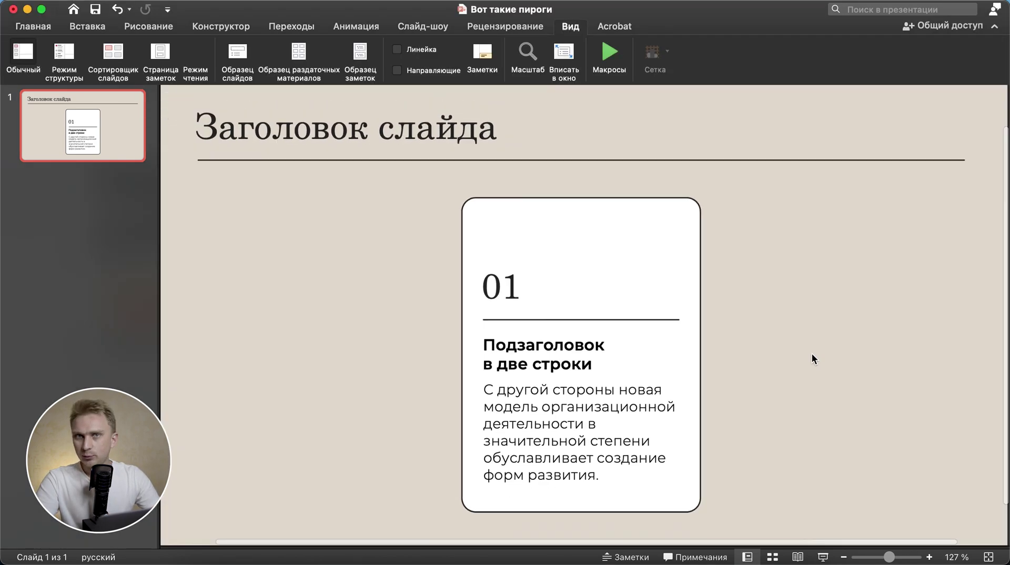
scroll(812, 353, "up", 3)
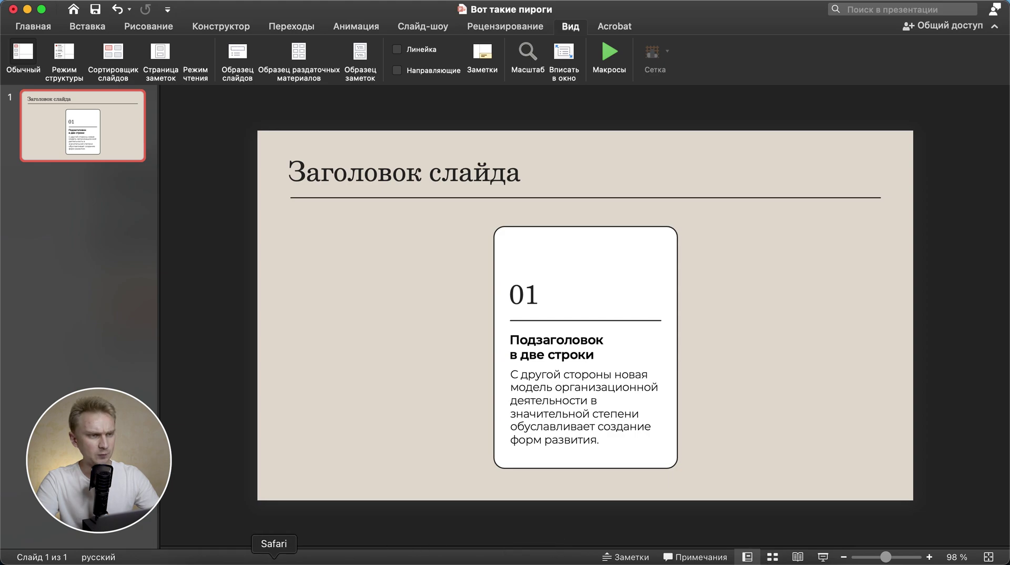
Step: Scroll the course lessons page in the browser and click through the laptop preview's example slides
left_click(256, 541)
scroll(47, 315, "down", 5)
scroll(47, 315, "down", 15)
scroll(47, 314, "down", 10)
scroll(46, 314, "down", 6)
scroll(151, 361, "down", 6)
scroll(151, 361, "down", 10)
scroll(151, 316, "up", 7)
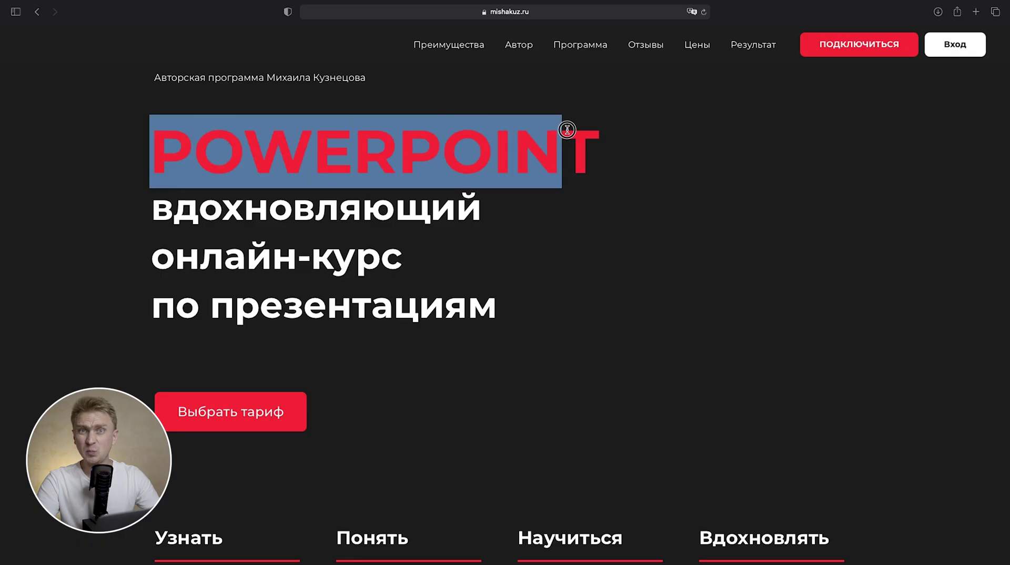
left_click(519, 217)
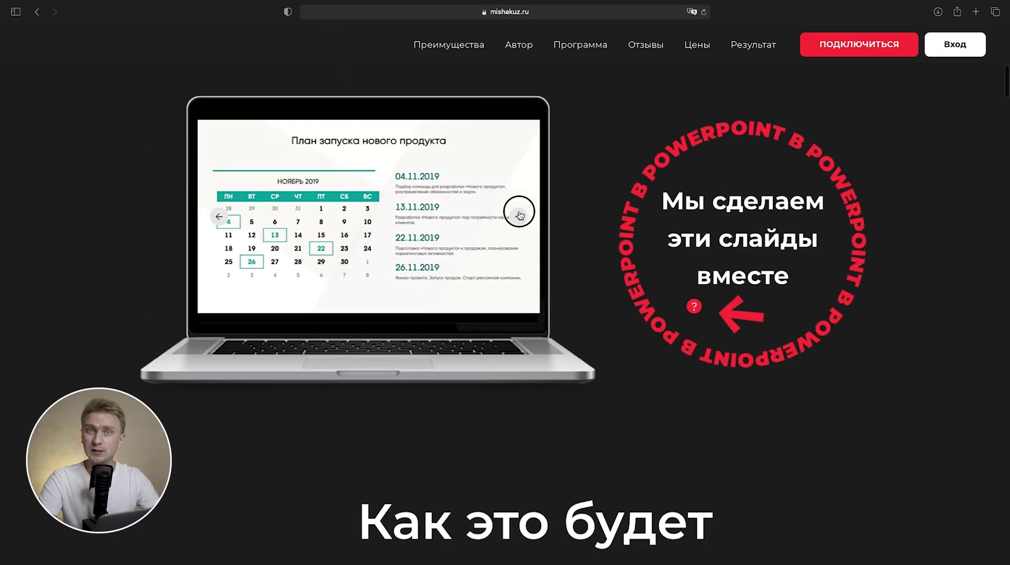
left_click(518, 216)
left_click(518, 216)
left_click(519, 215)
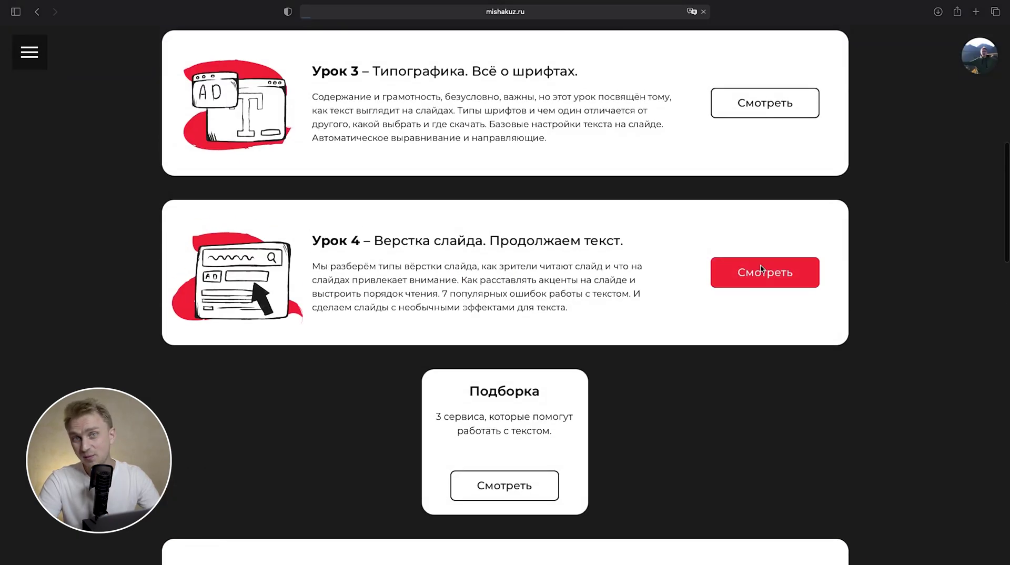
Step: Open the Верстка слайда lesson, then expand Урок 4 Вёрстка in the course menu
left_click(761, 268)
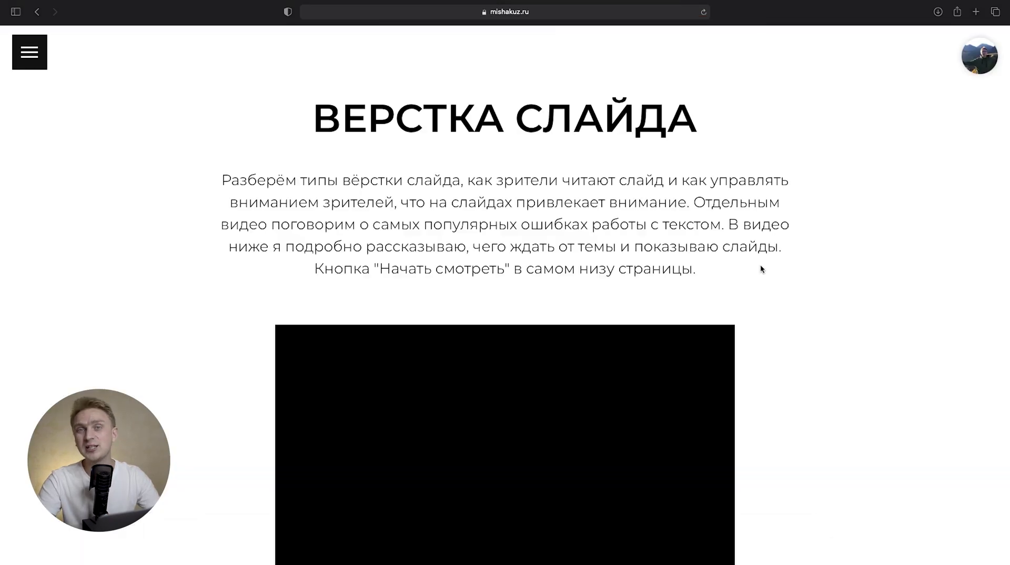
scroll(761, 269, "down", 3)
scroll(761, 268, "down", 5)
scroll(761, 269, "down", 4)
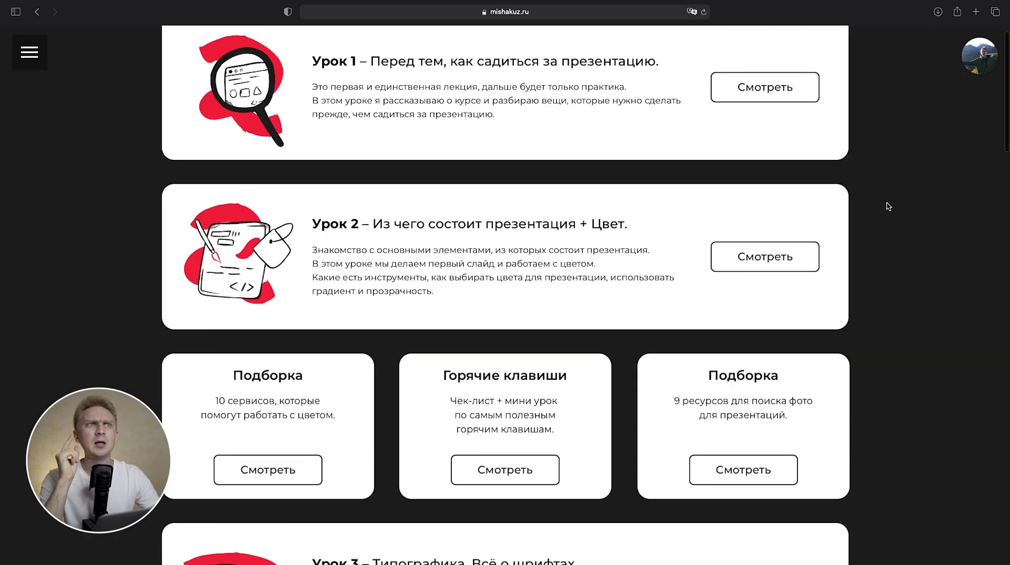
scroll(888, 207, "down", 3)
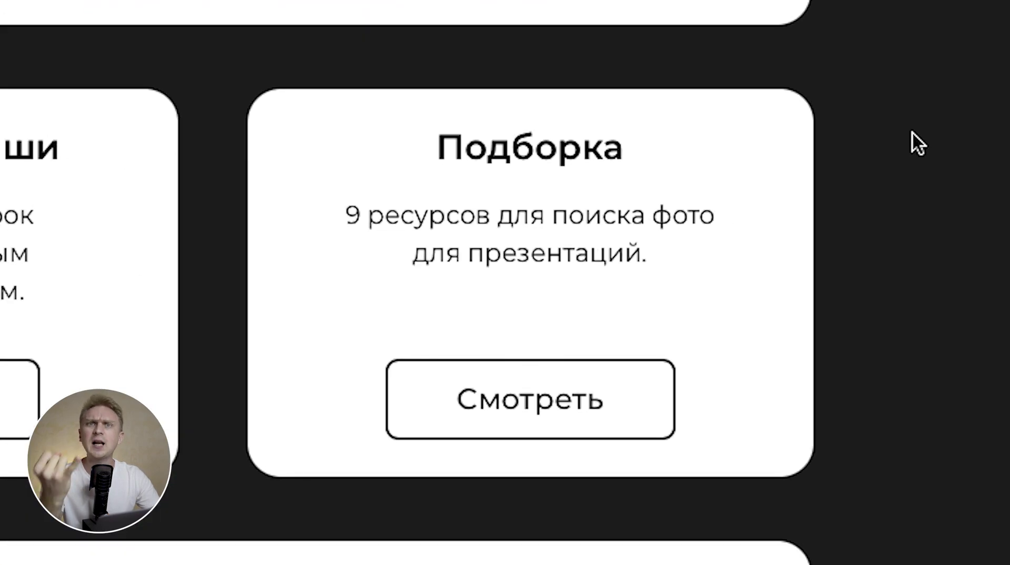
scroll(888, 207, "down", 4)
scroll(888, 206, "down", 6)
scroll(888, 206, "down", 3)
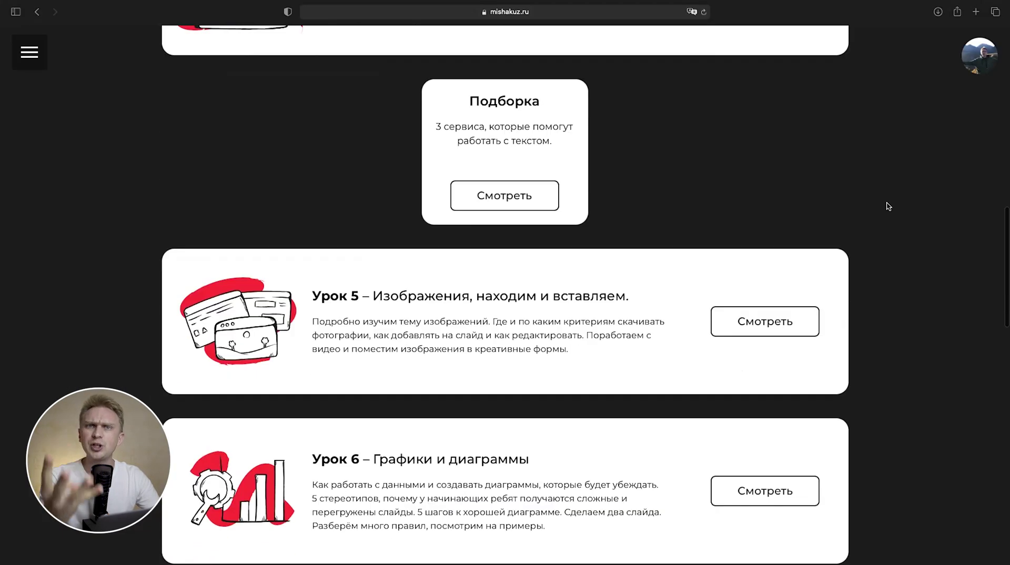
scroll(888, 206, "down", 7)
scroll(888, 206, "down", 6)
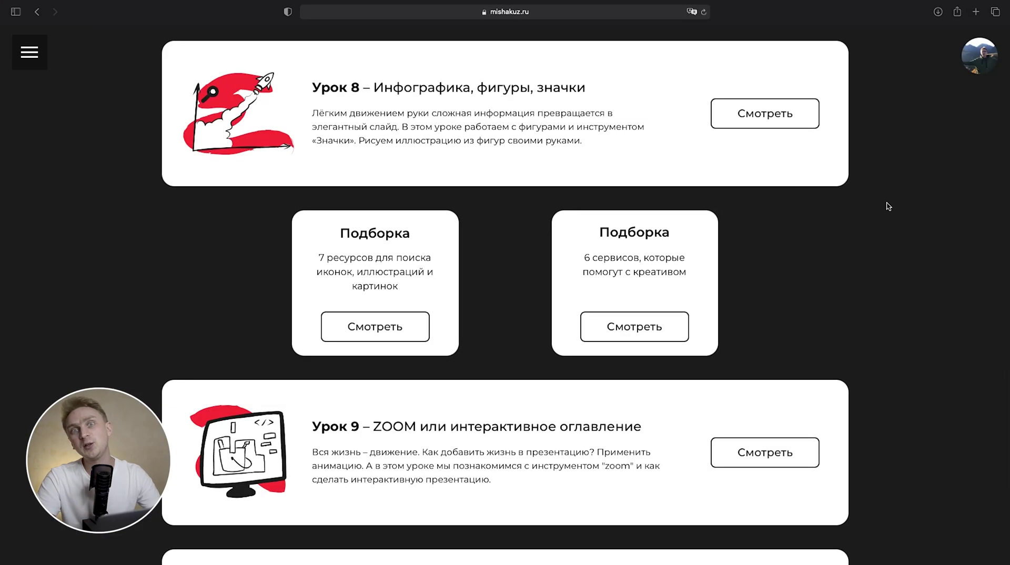
left_click(45, 51)
mouse_move(99, 226)
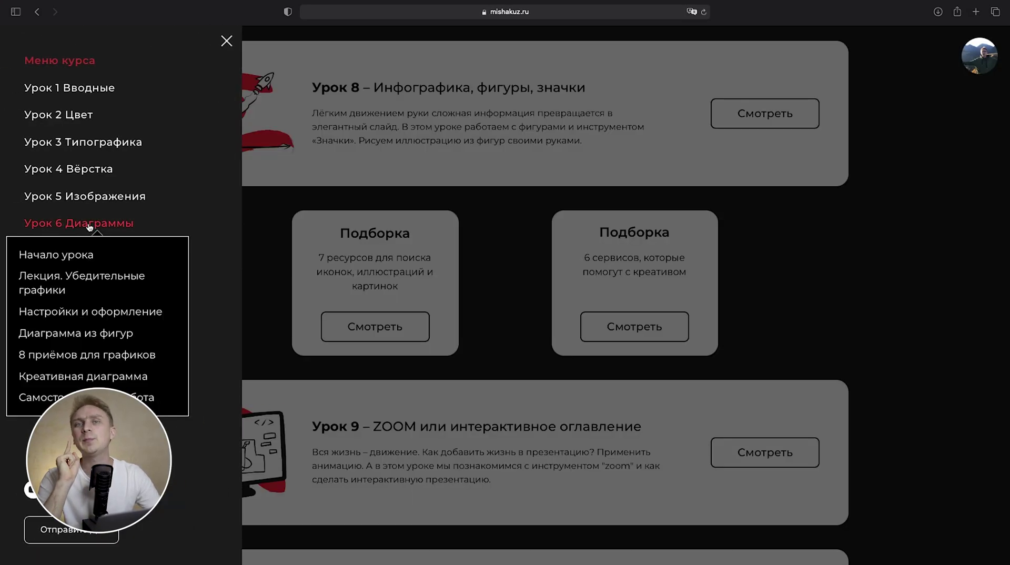
mouse_move(78, 170)
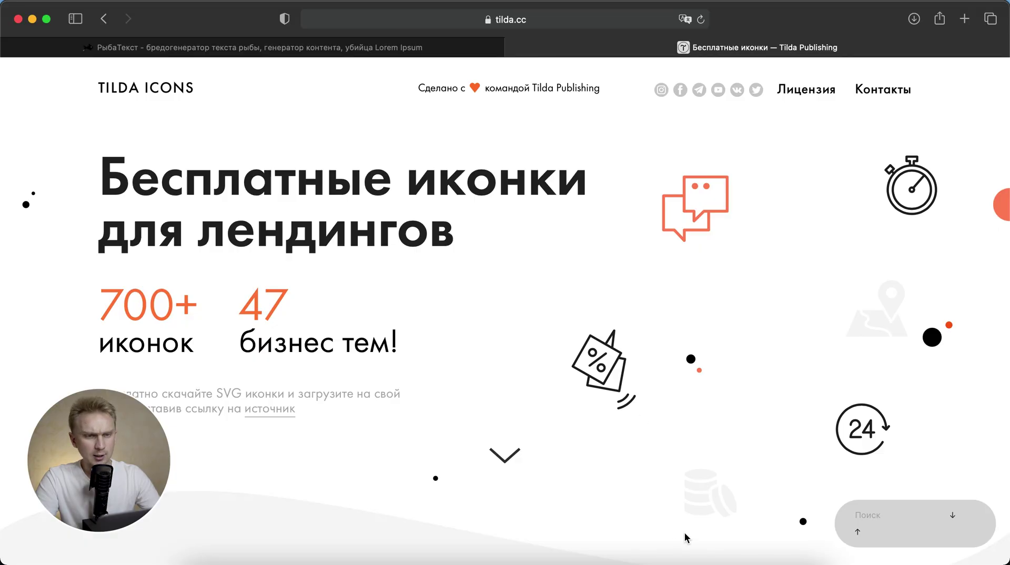
Step: Open the Tilda_Icons_5_Event_Agency folder and add a new blank slide 2
left_click(744, 558)
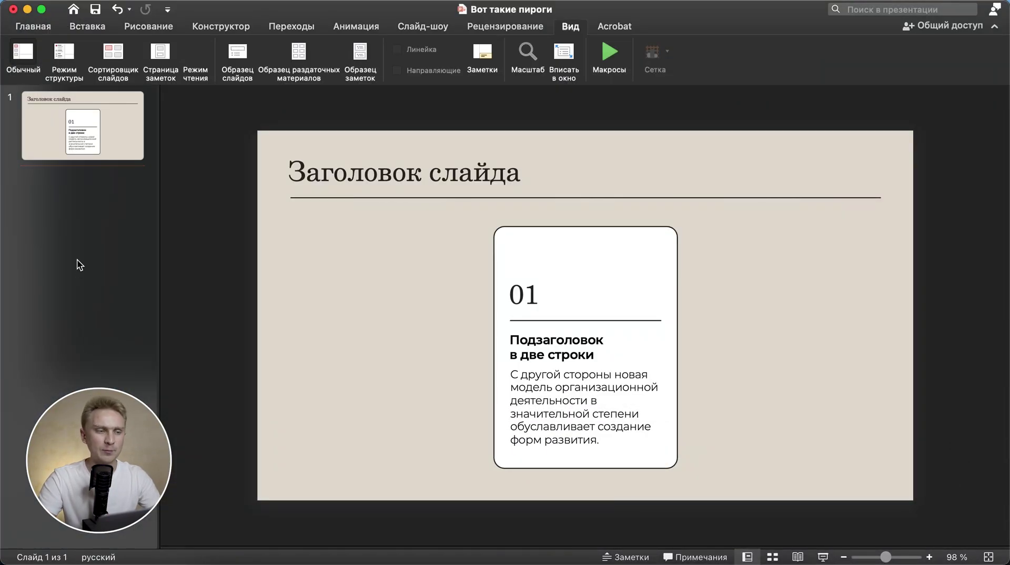
key("Return")
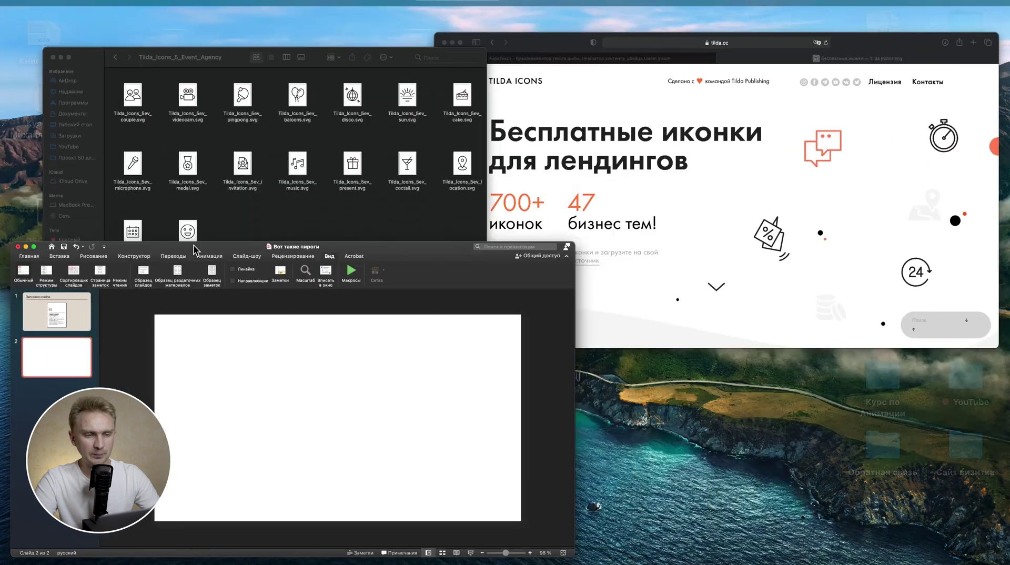
Step: Drop all the Event Agency SVG icons onto slide 2 and spread them into three rows
left_click(350, 218)
key("super+a")
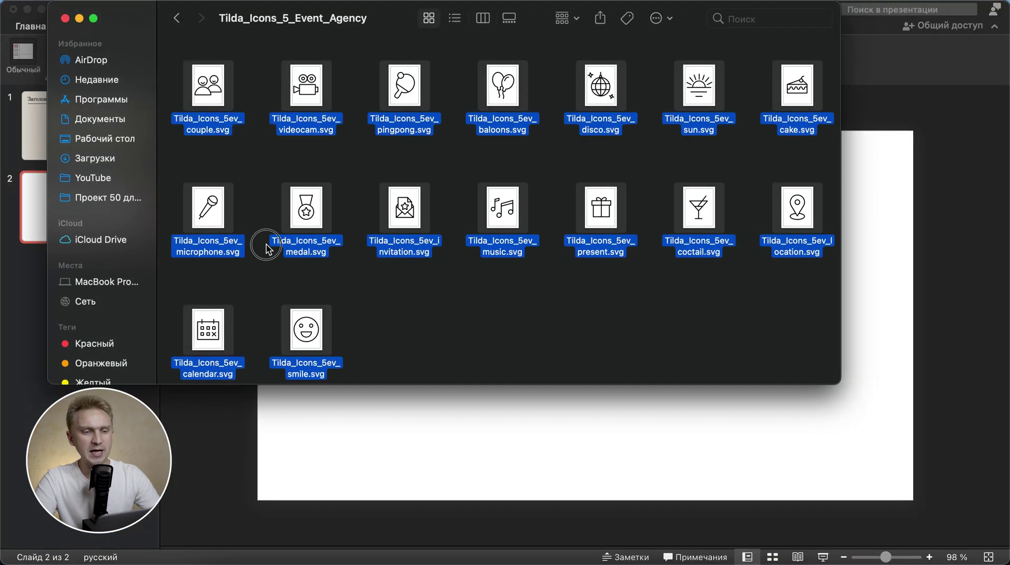
left_click_drag(267, 249, 217, 431)
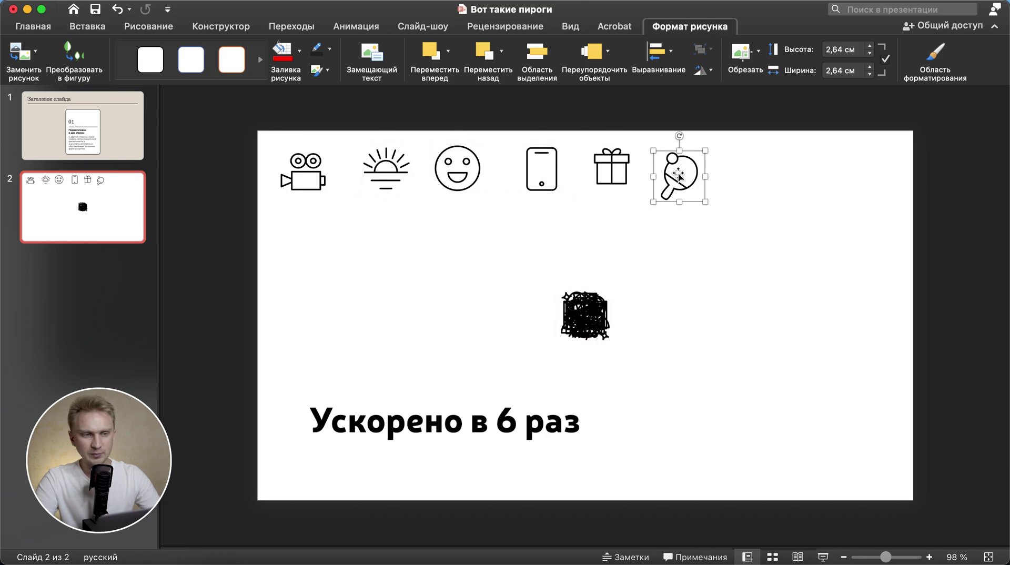
mouse_move(583, 315)
left_mouse_down()
mouse_move(812, 250)
mouse_move(788, 316)
left_mouse_up()
left_click(642, 407)
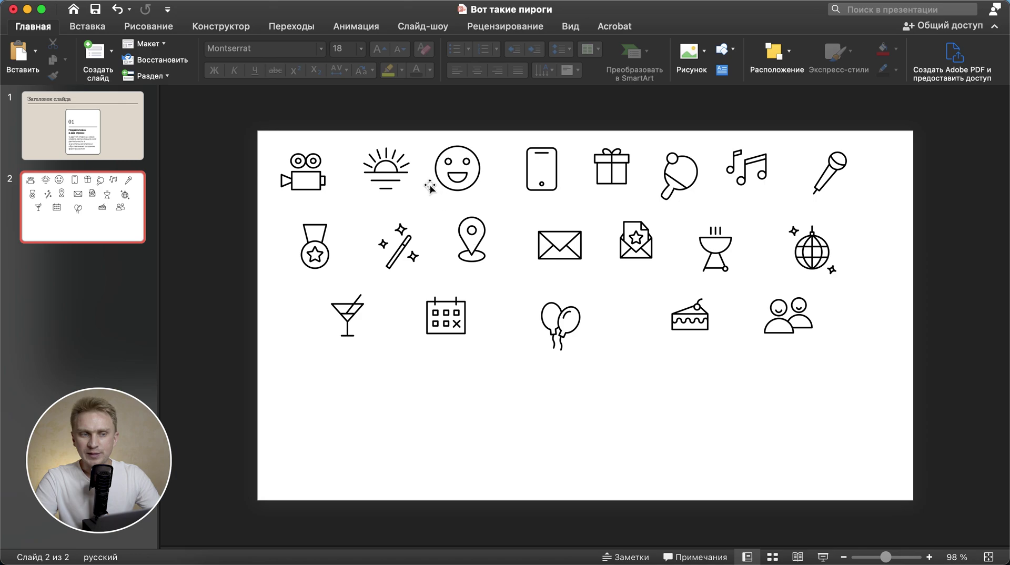
Step: Copy the sunrise icon for use on slide 1's card
left_click(401, 174)
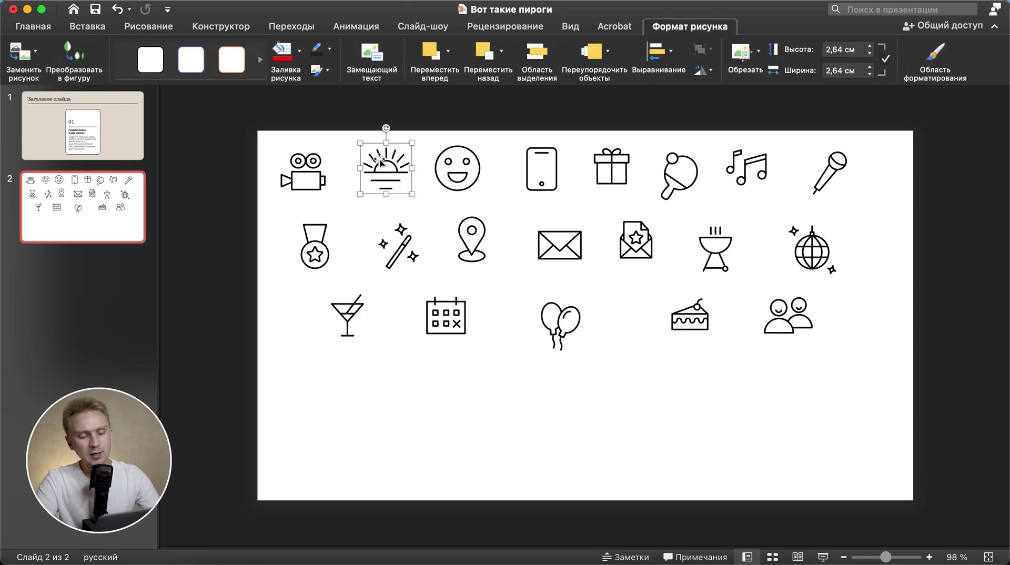
key("super+c")
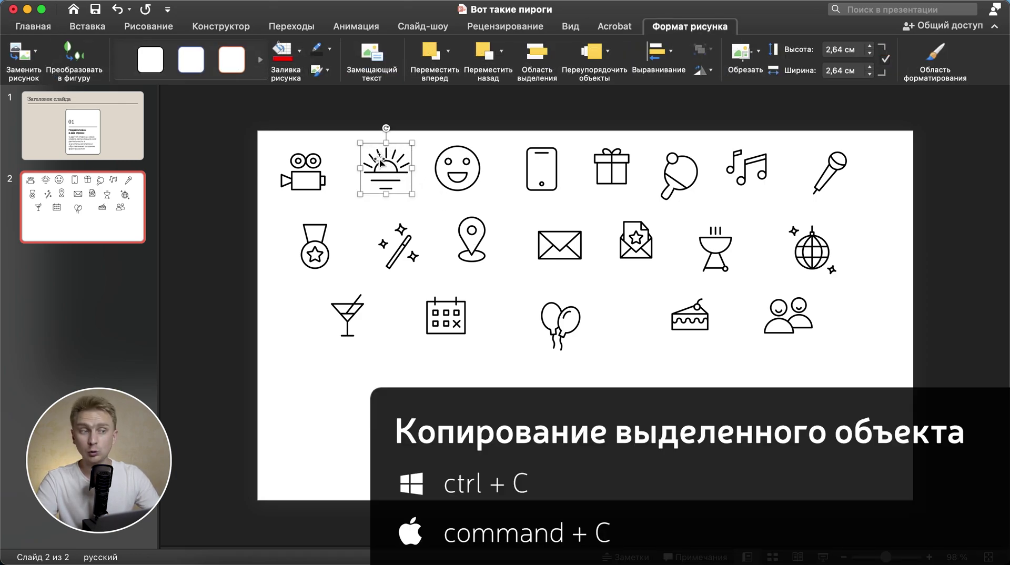
left_click(108, 137)
Step: Paste the sunrise icon onto slide 1, shrink it, and place it in the card's top-right corner
key("super+v")
left_click_drag(403, 158, 660, 271)
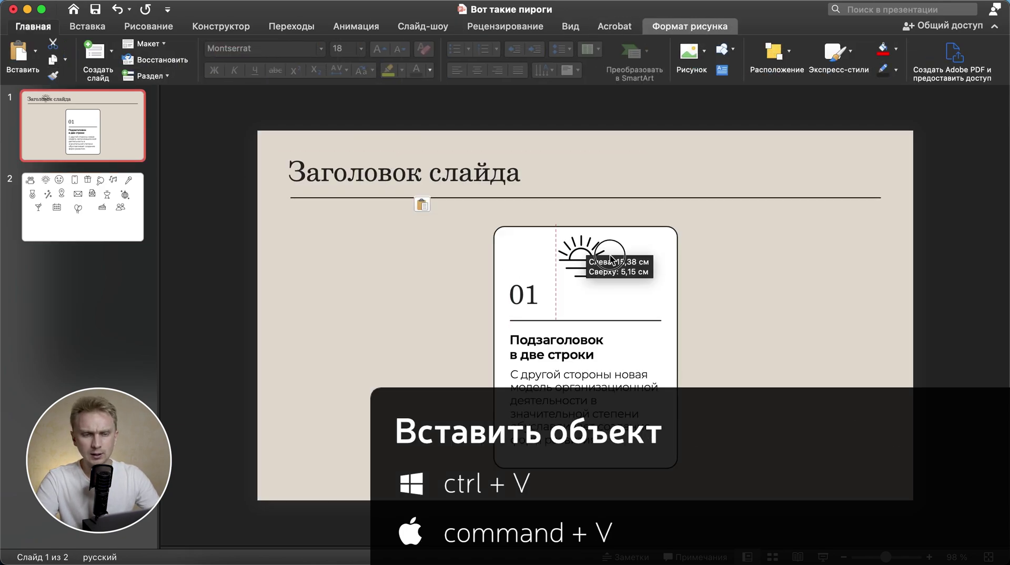
scroll(659, 271, "up", 3)
scroll(619, 296, "up", 3)
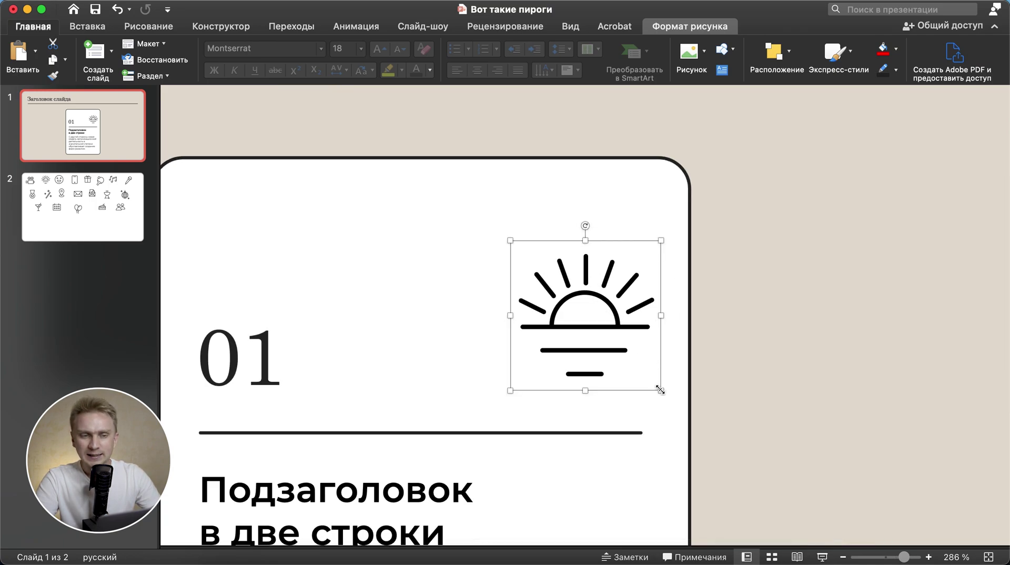
left_click_drag(660, 391, 621, 341)
left_click_drag(562, 269, 681, 272)
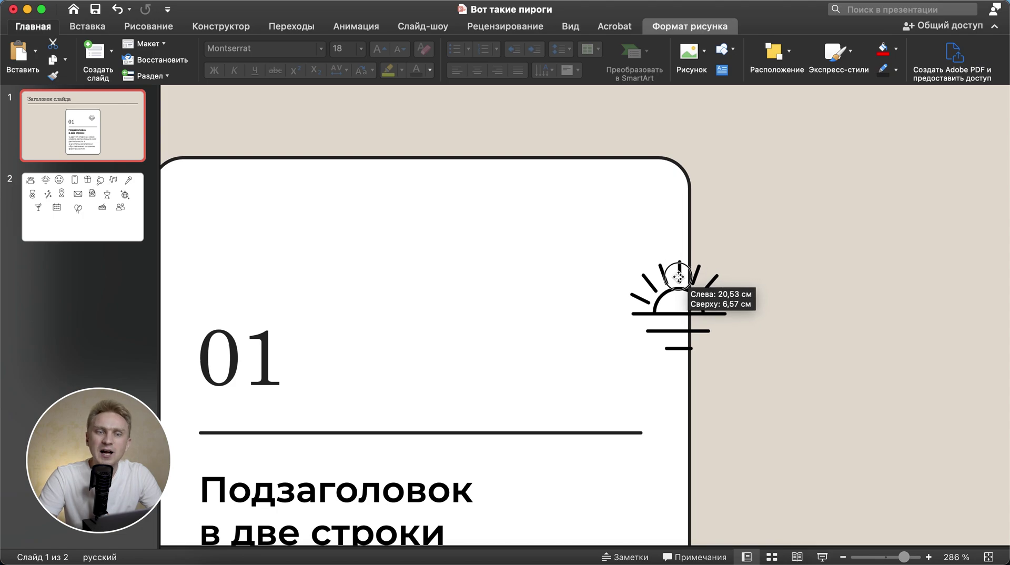
mouse_move(681, 273)
left_mouse_down()
mouse_move(664, 284)
mouse_move(687, 298)
left_mouse_up()
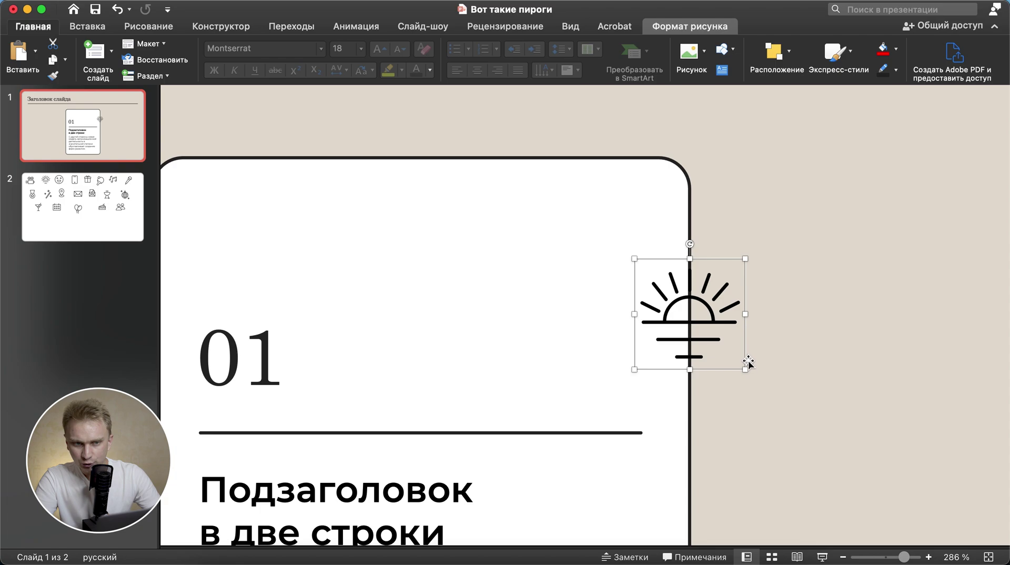
left_click_drag(745, 370, 742, 365)
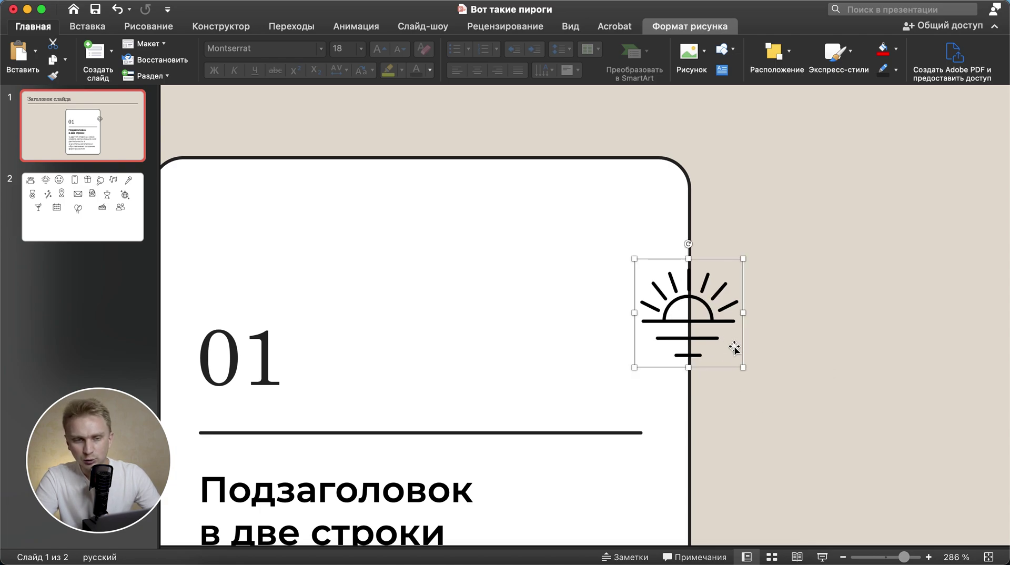
key("super+z")
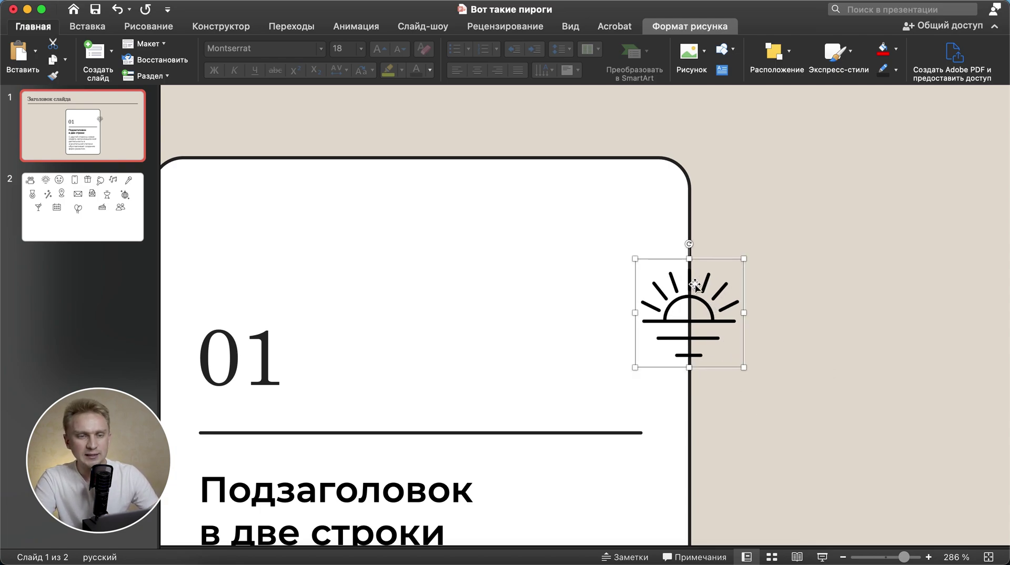
left_click_drag(712, 309, 609, 269)
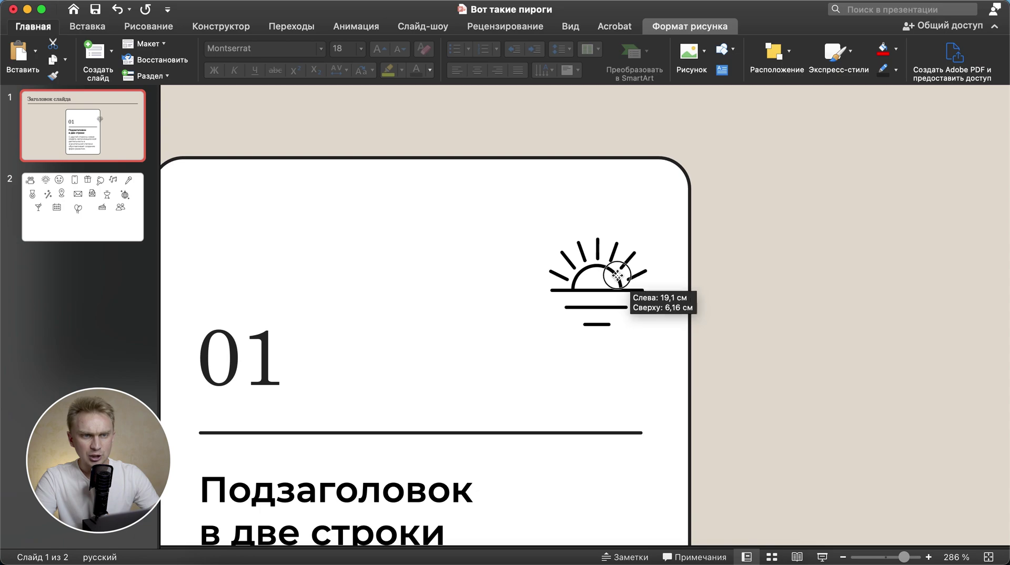
Step: Show guides, nudge the icon onto the card's text margin with arrow keys, then hide guides
left_click(570, 26)
left_click(457, 68)
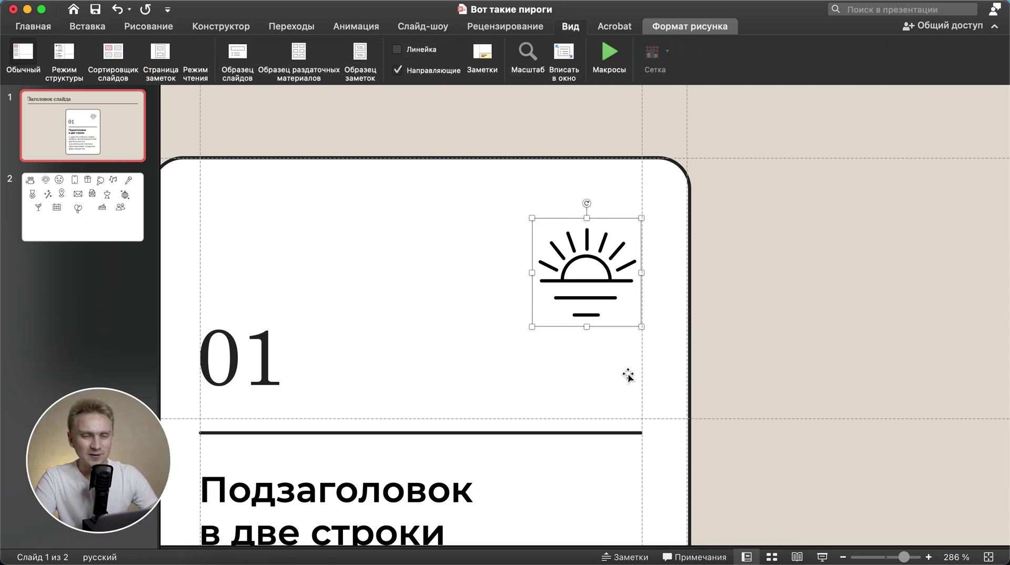
key("Down")
key("Right")
key("Right")
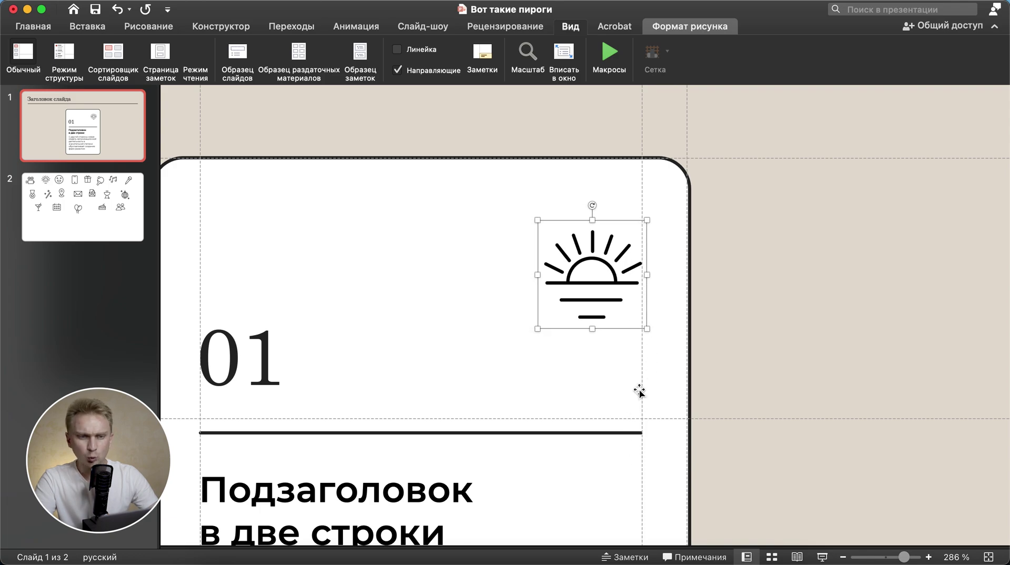
key("Up")
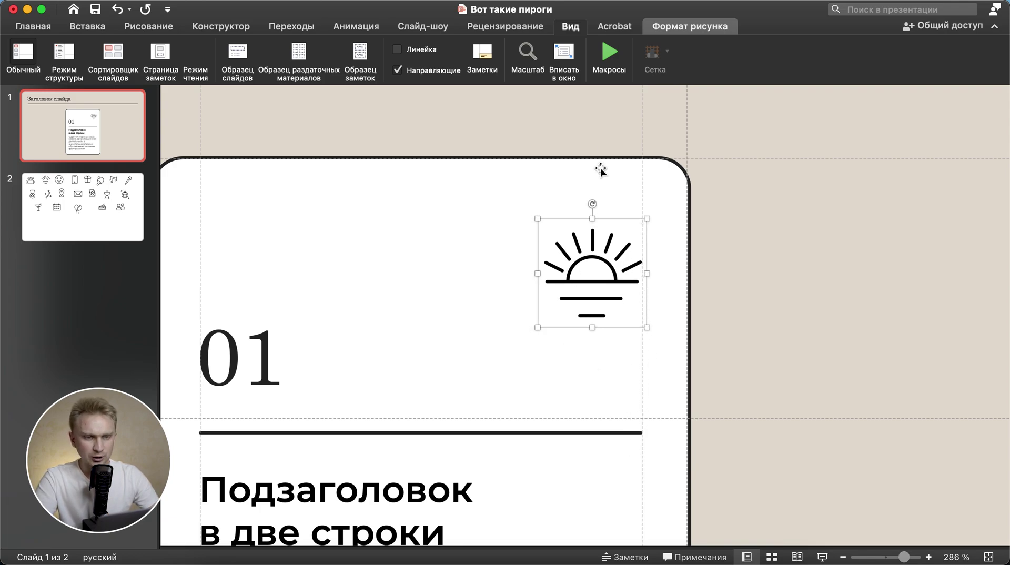
scroll(583, 198, "down", 5)
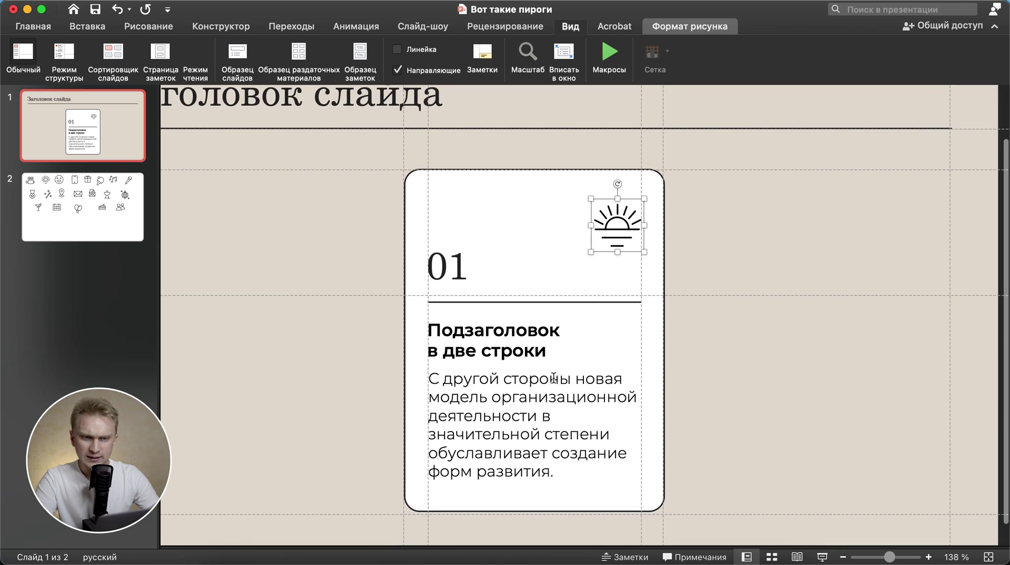
key("Up")
key("Up")
key("Up")
key("Up")
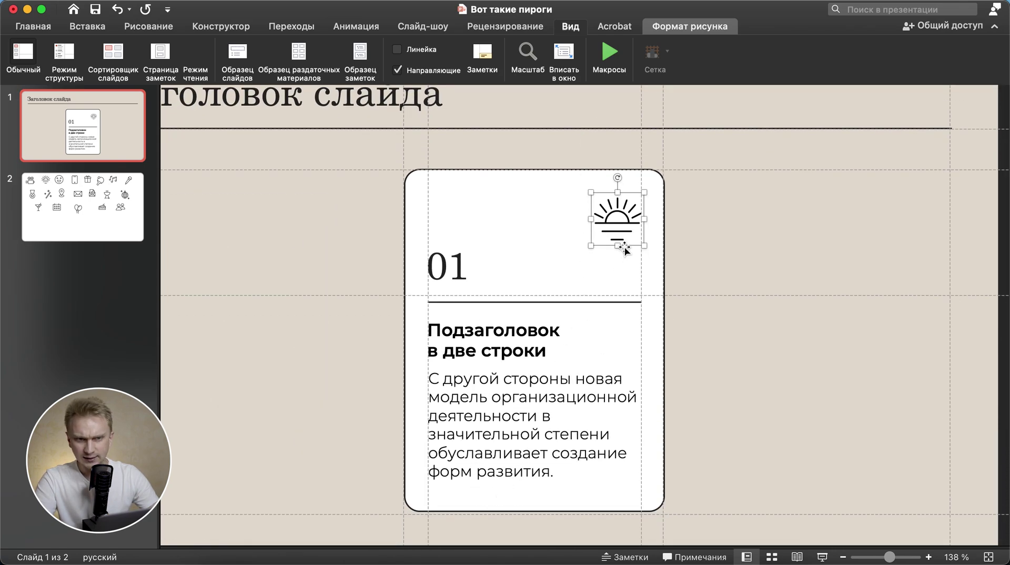
left_click(810, 254)
scroll(810, 254, "down", 3)
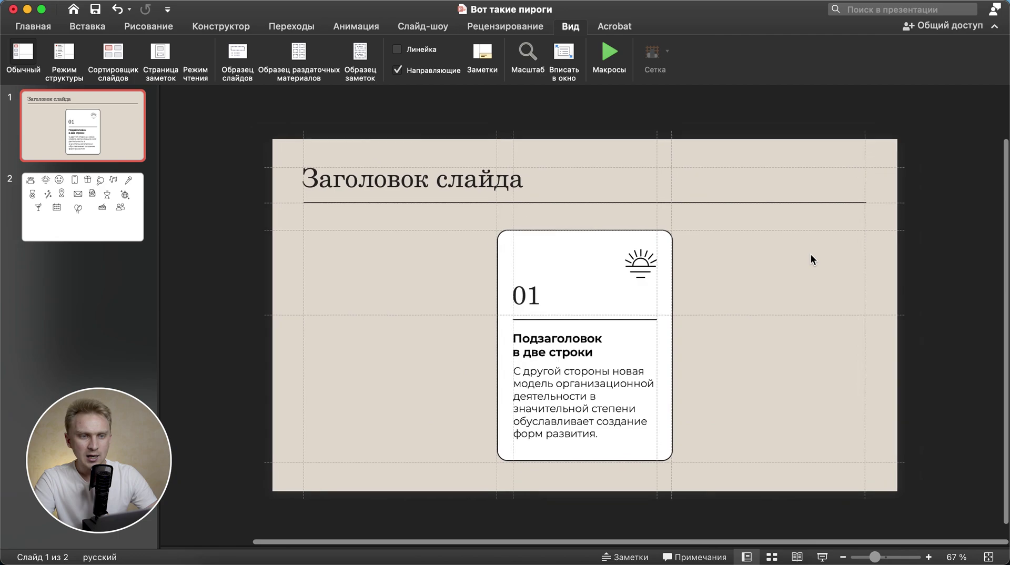
left_click(408, 77)
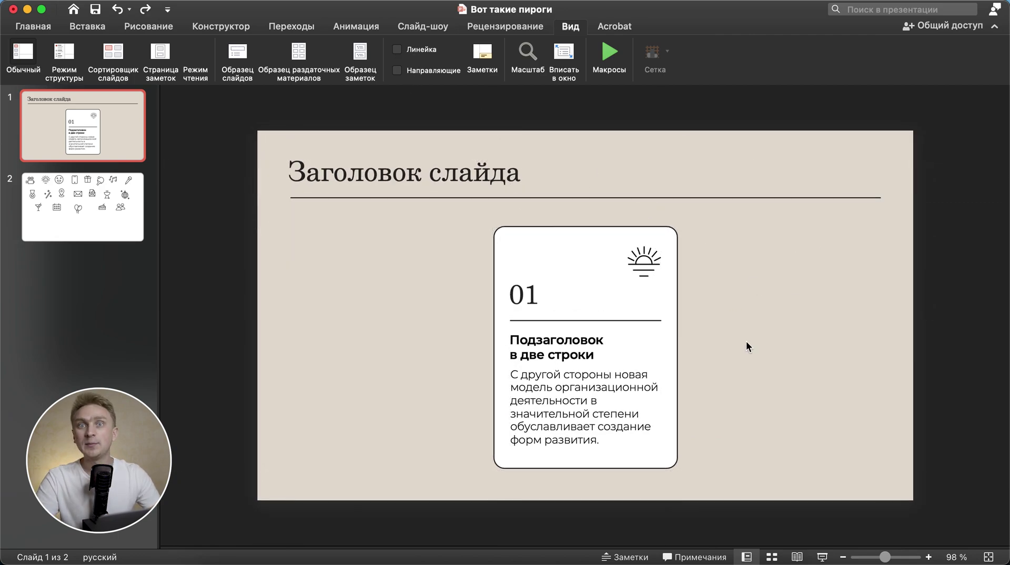
Step: Box-select every piece of the card, sunrise icon included, and group them with Cmd+Option+G
scroll(747, 342, "down", 3)
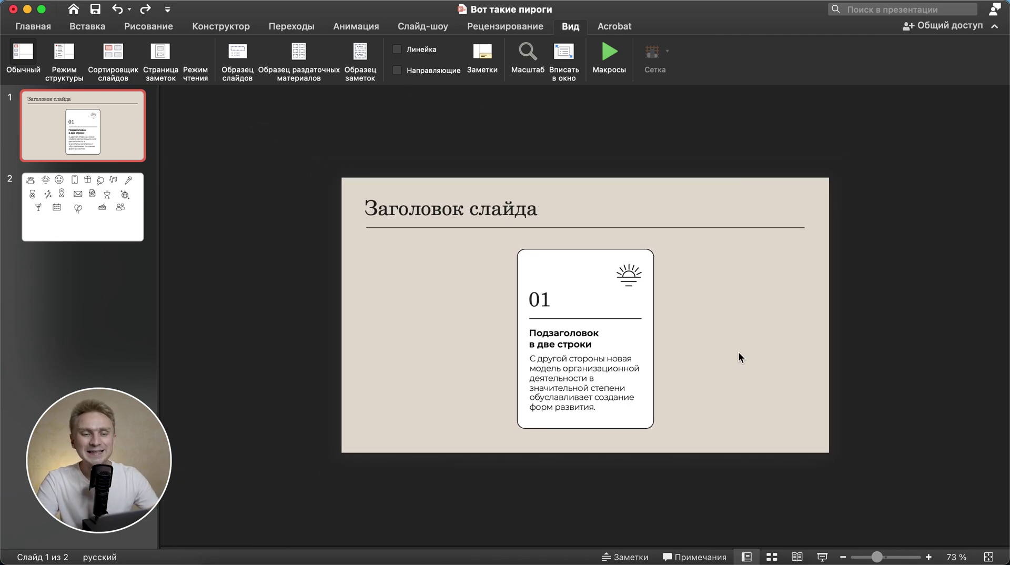
left_click_drag(738, 487, 433, 218)
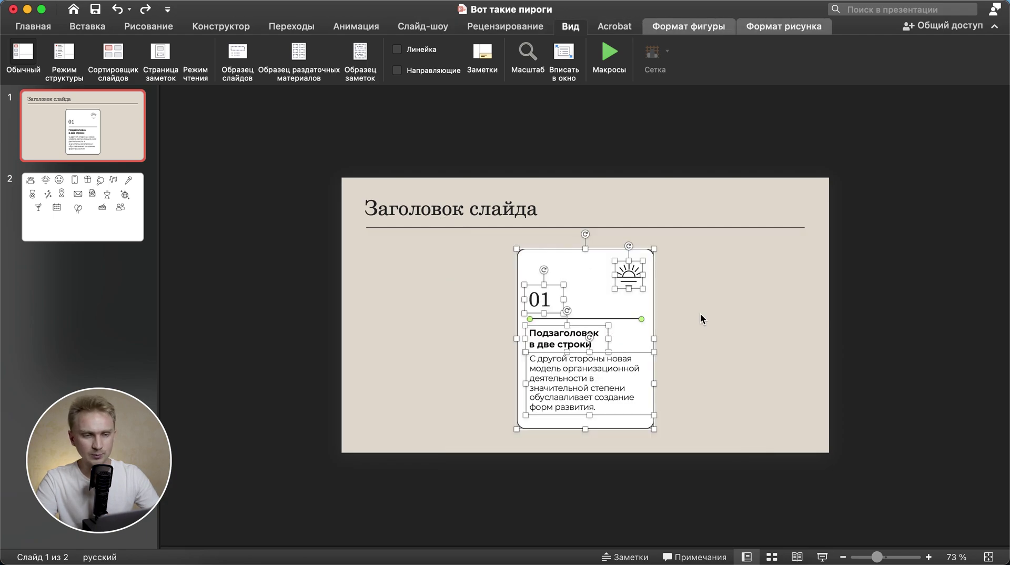
scroll(705, 366, "up", 3)
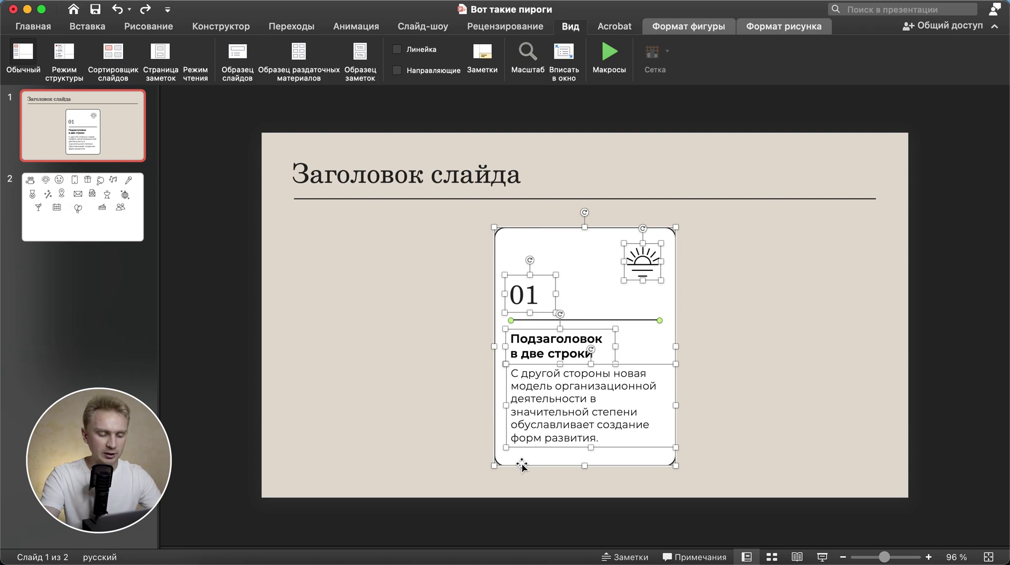
key("super+alt+g")
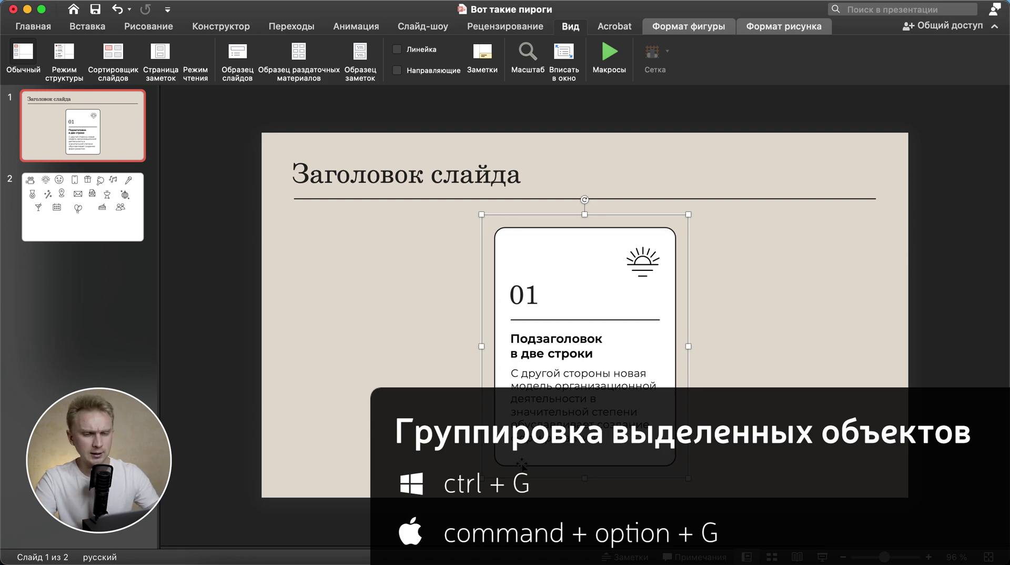
scroll(639, 456, "down", 3)
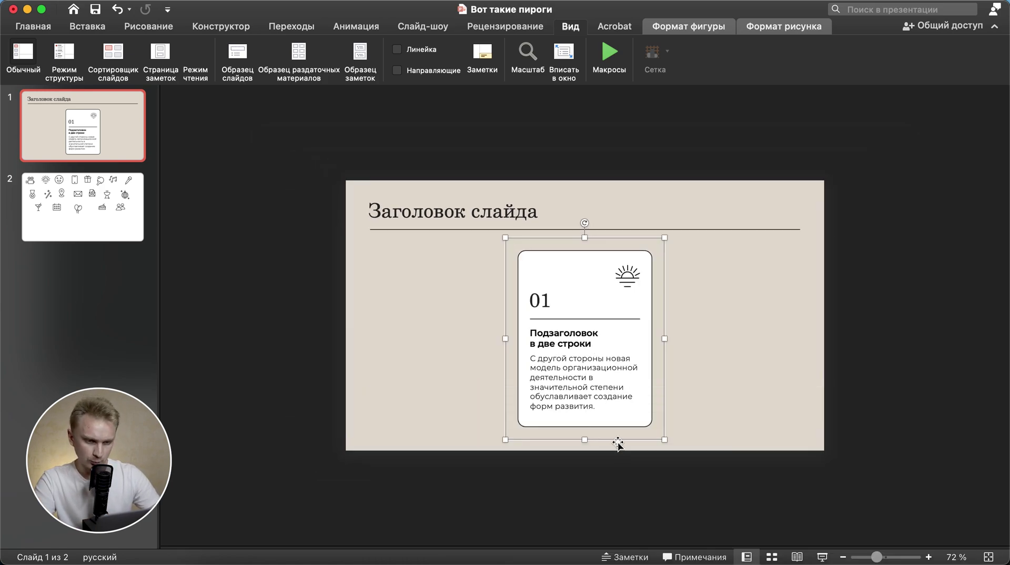
Step: Move the grouped card left, then duplicate it with Cmd+D into a row of cards
left_click(557, 441)
left_click_drag(557, 441, 477, 436)
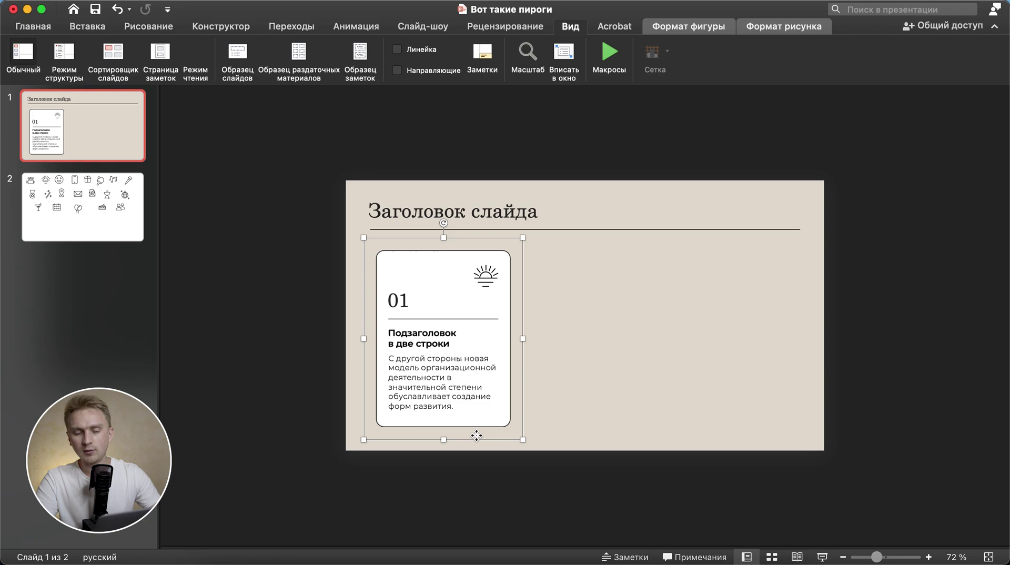
key("super+d")
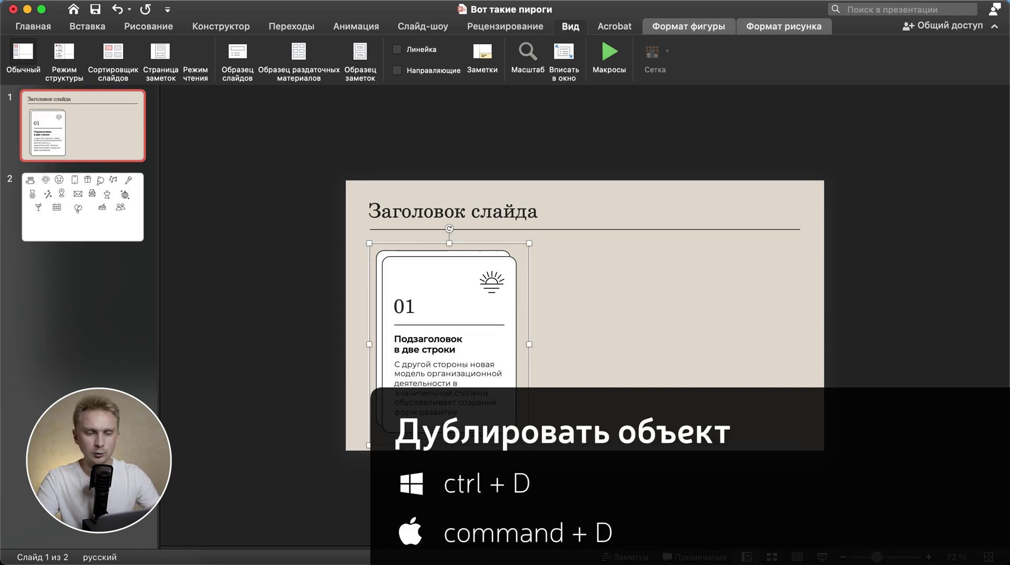
left_click_drag(435, 421, 586, 422)
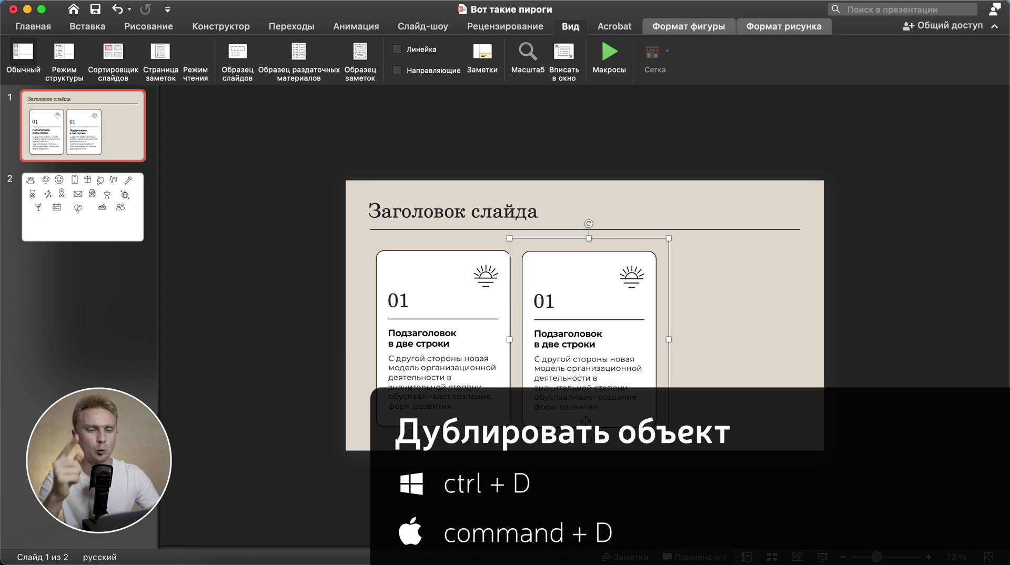
key("super+d")
key("super+d")
key("super+d")
key("super+d")
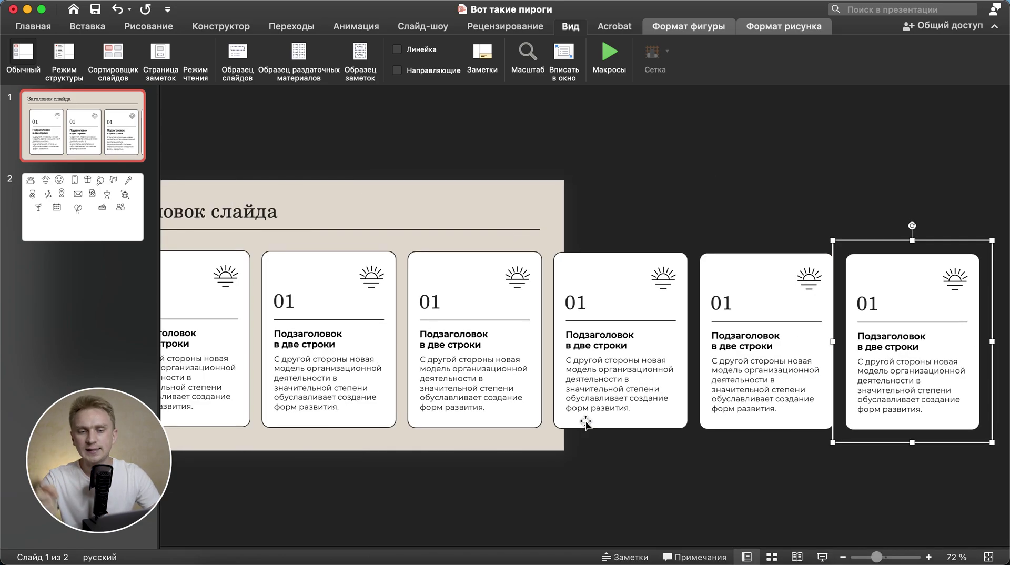
scroll(586, 421, "down", 5)
scroll(486, 371, "up", 5)
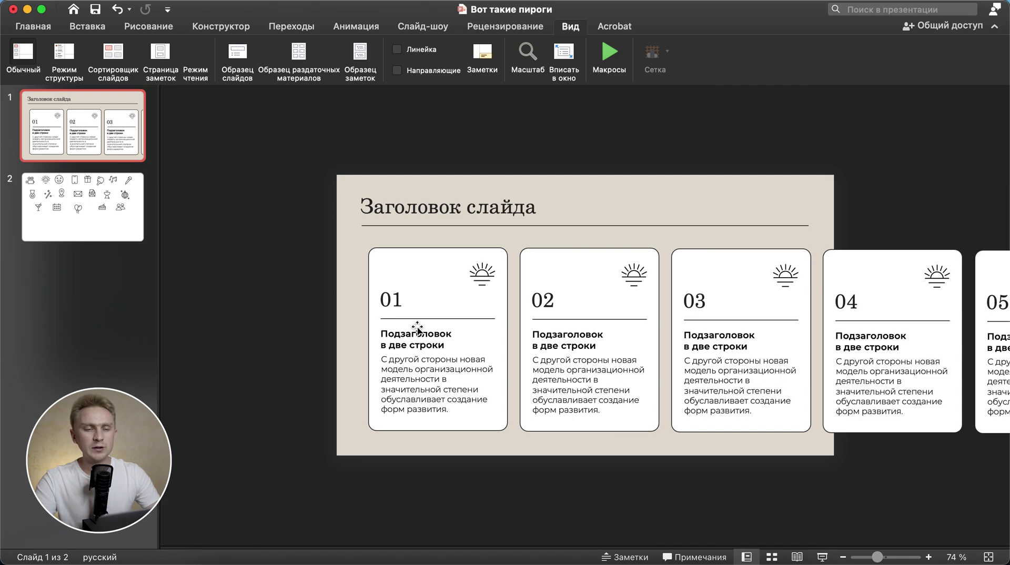
left_click(417, 329)
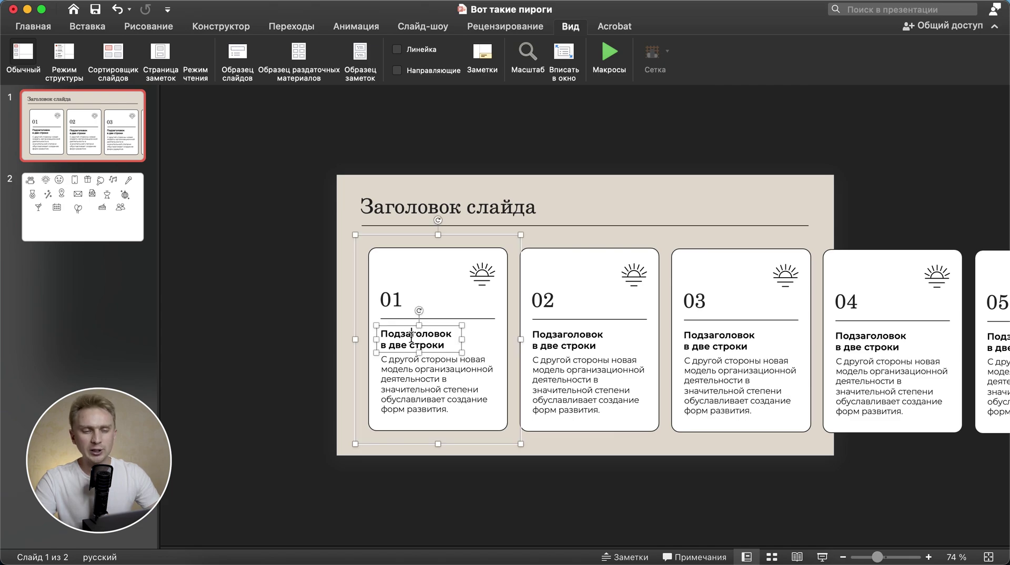
Step: Replace card 02's body text with a different placeholder paragraph, scrolling along the card row
scroll(424, 337, "up", 5)
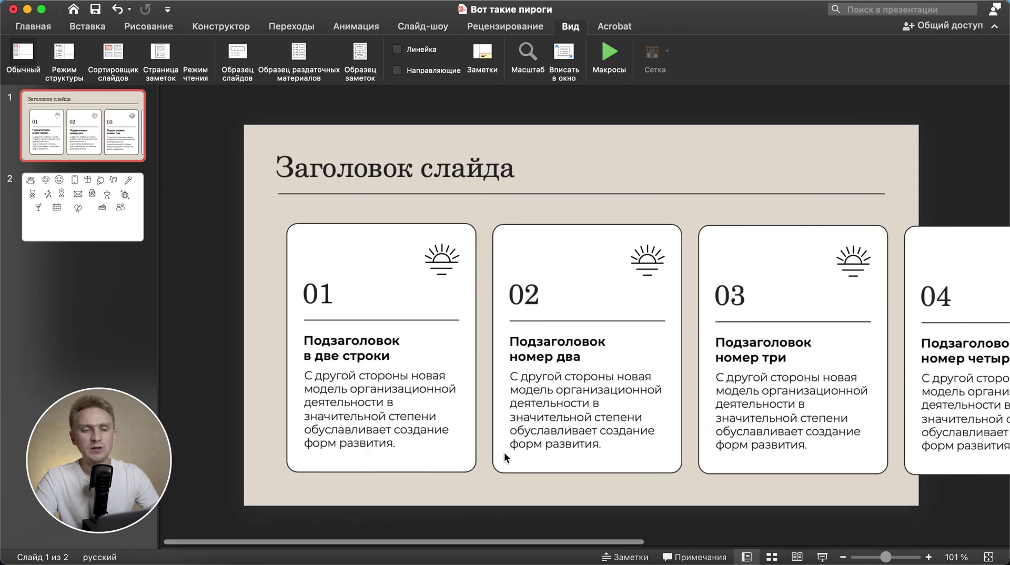
left_click(564, 428)
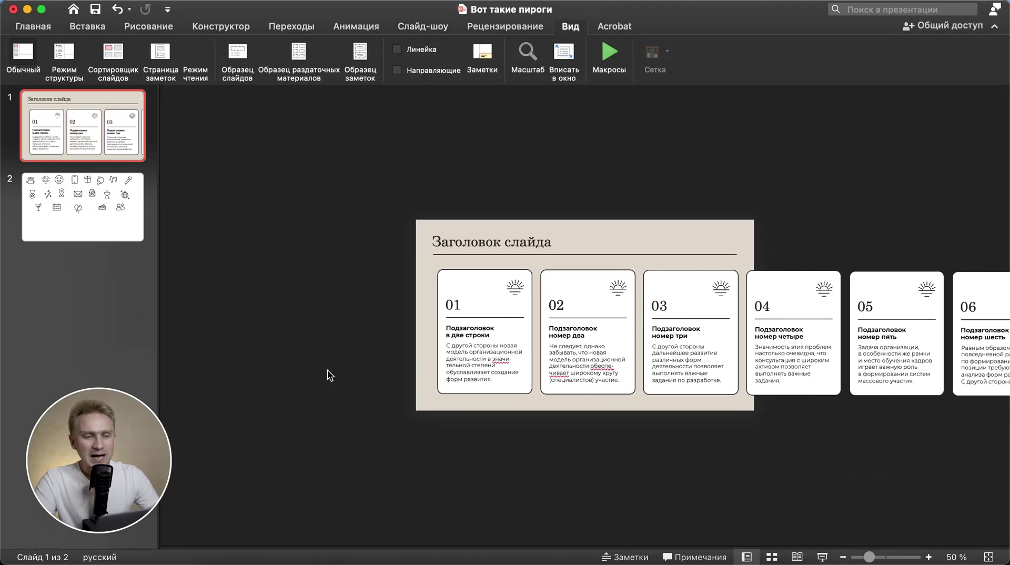
scroll(329, 376, "up", 1)
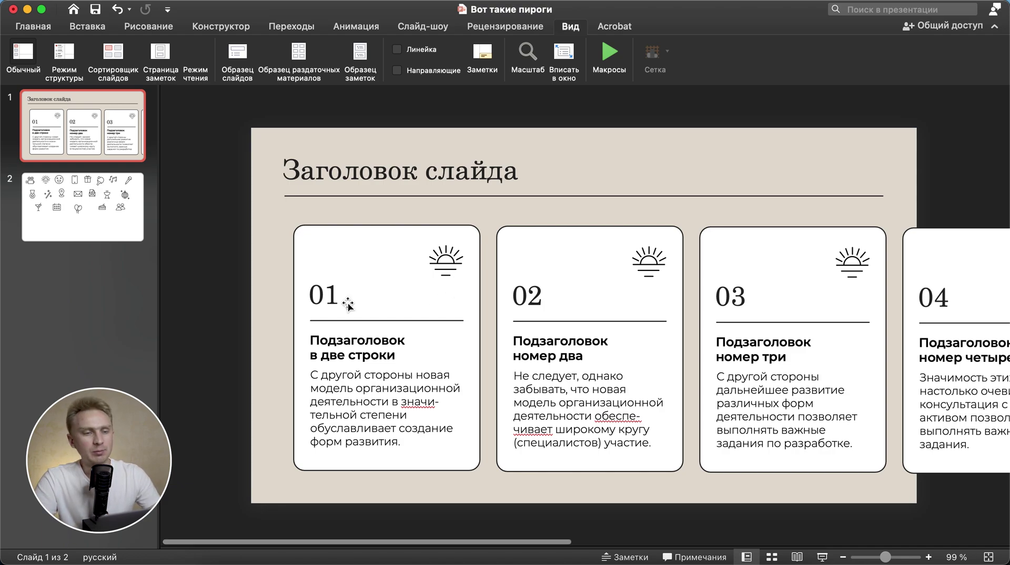
scroll(489, 326, "right", 3)
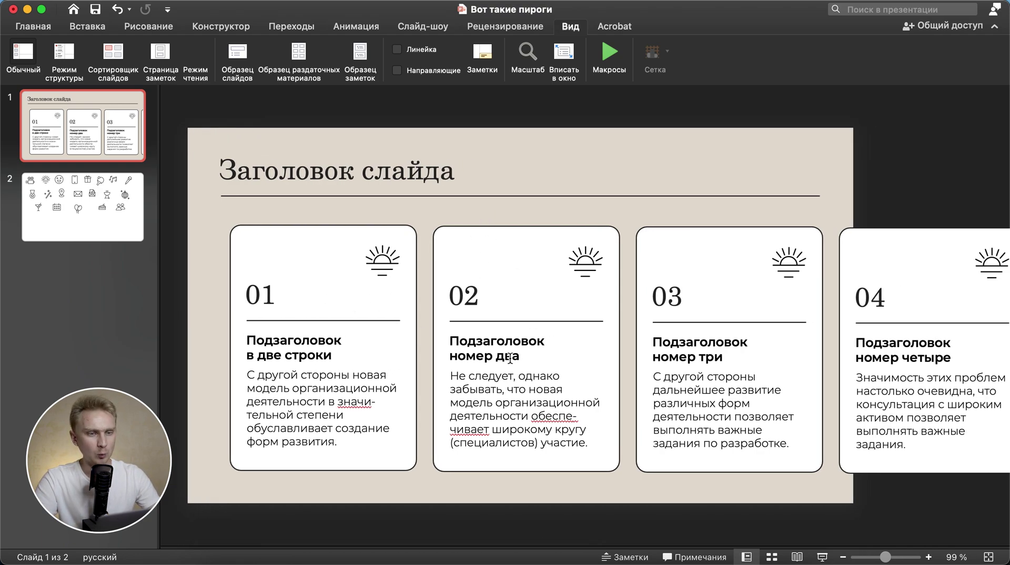
Step: Copy the music-notes icon from the icon slide and swap it for card 02's sun icon
left_click(115, 216)
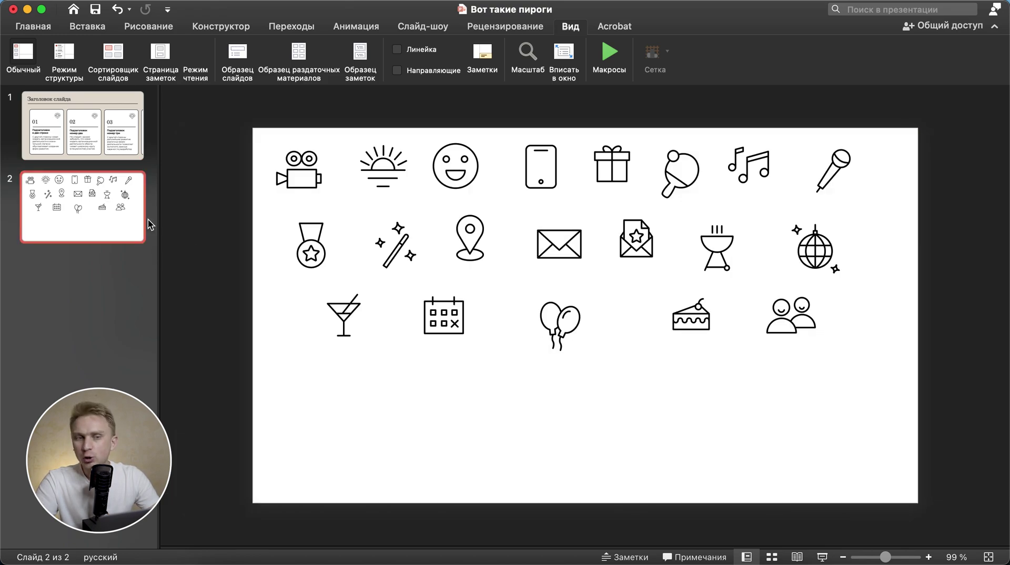
left_click(753, 165)
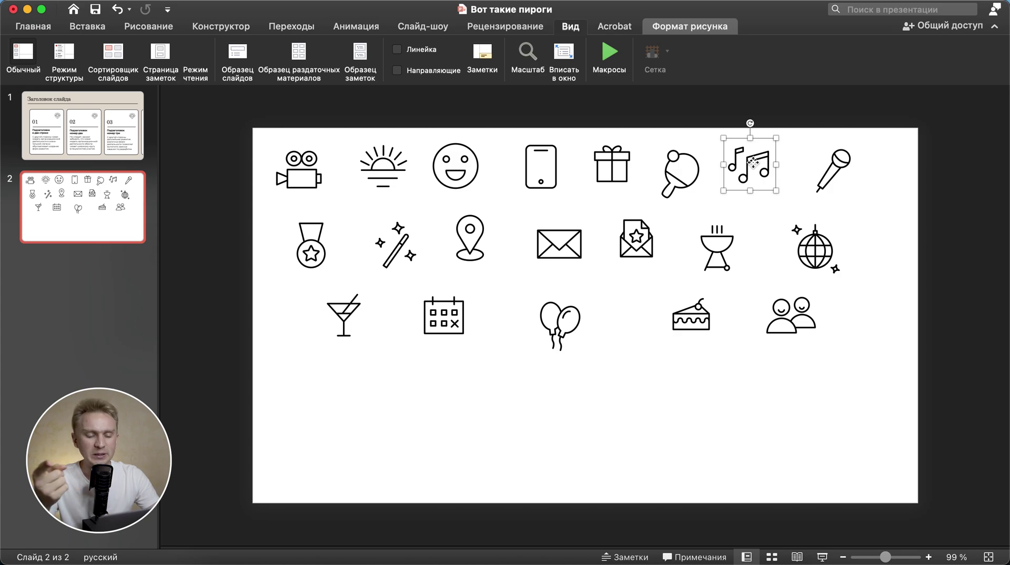
key("super+c")
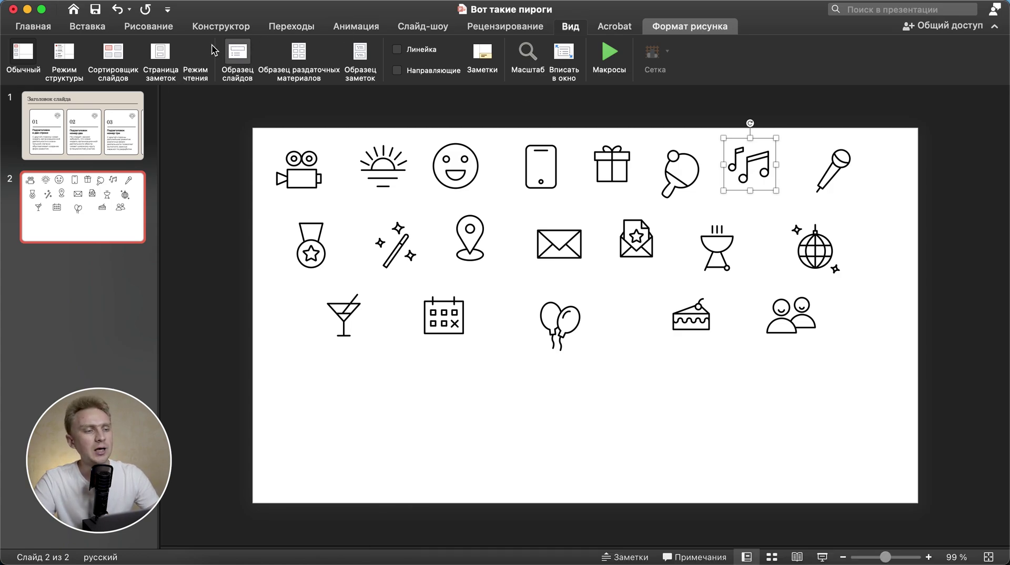
left_click(71, 130)
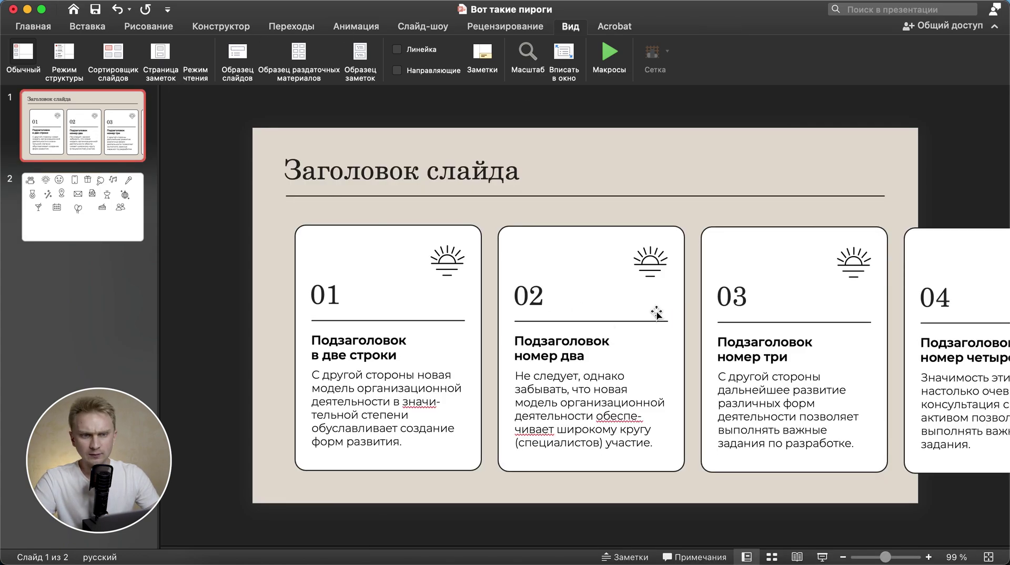
left_click(652, 277)
scroll(651, 270, "up", 5)
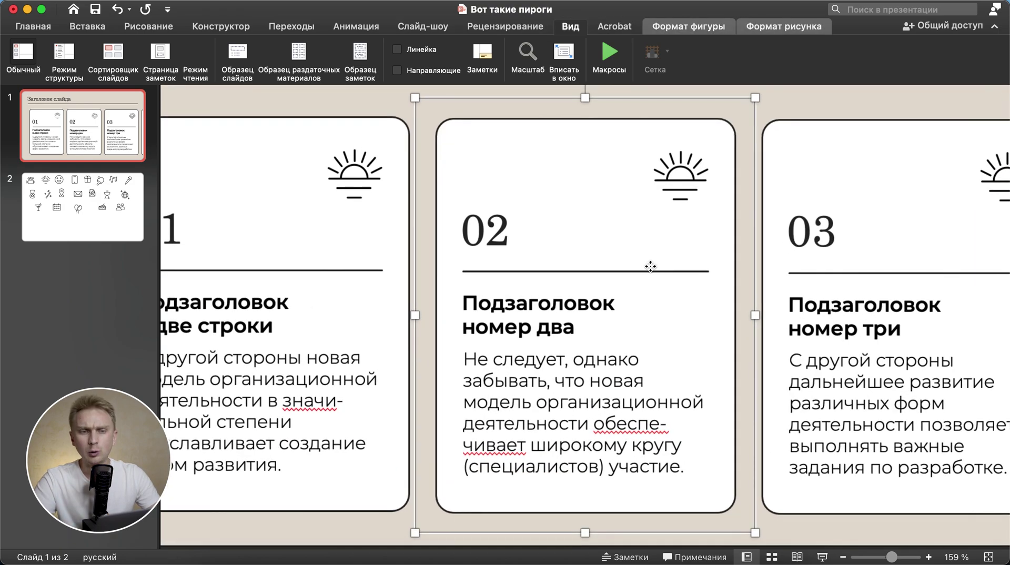
left_click(684, 150)
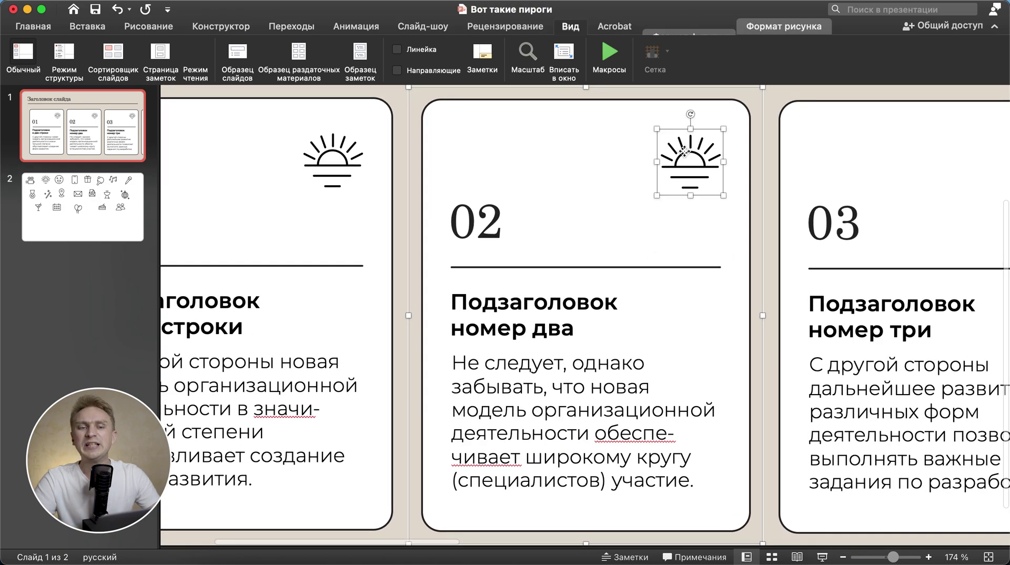
right_click(686, 154)
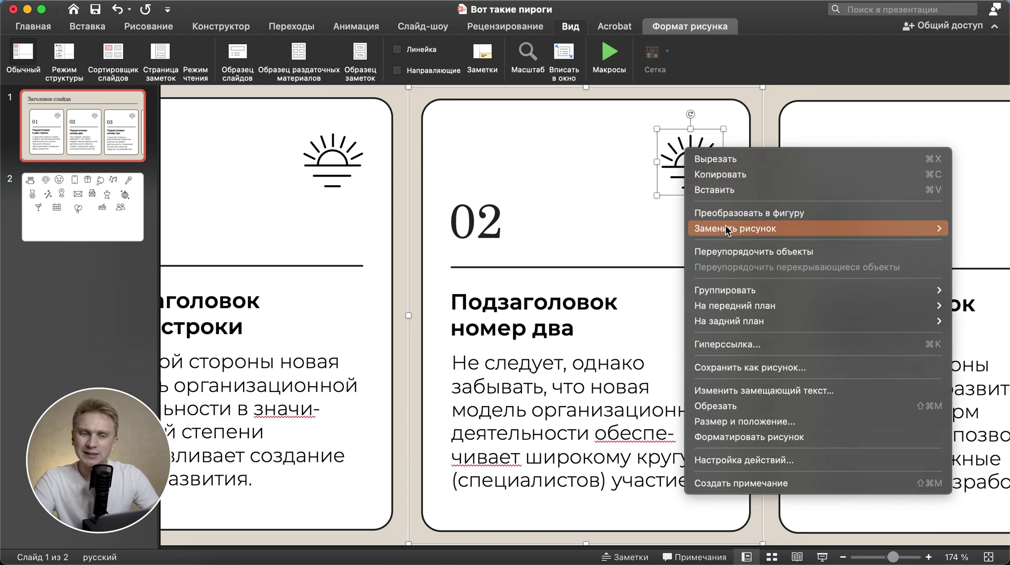
mouse_move(739, 231)
left_click(665, 275)
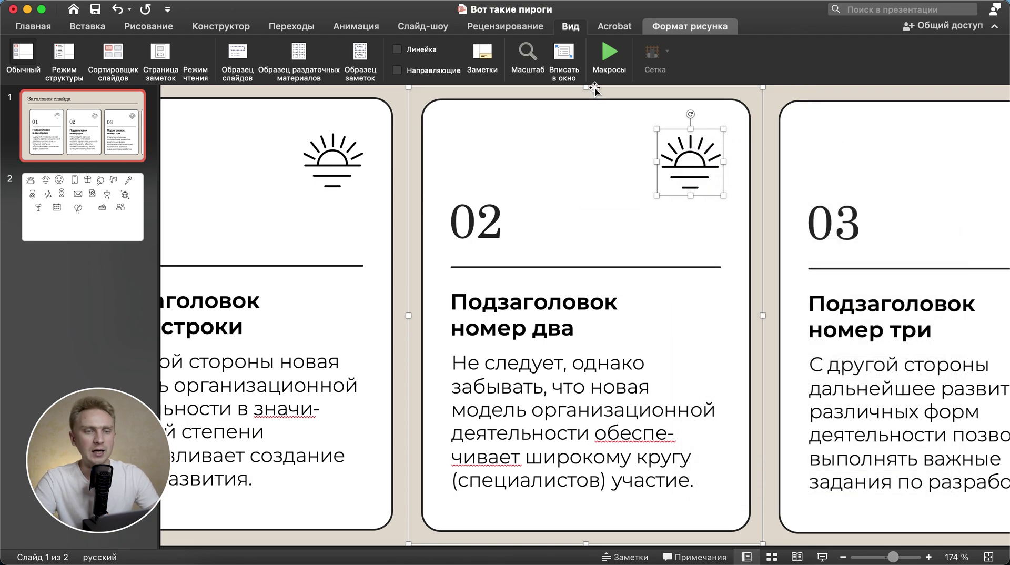
Step: Align the music-notes icon on card 02 using the alignment guides, nudging it slightly right
left_click(444, 71)
scroll(684, 221, "up", 5)
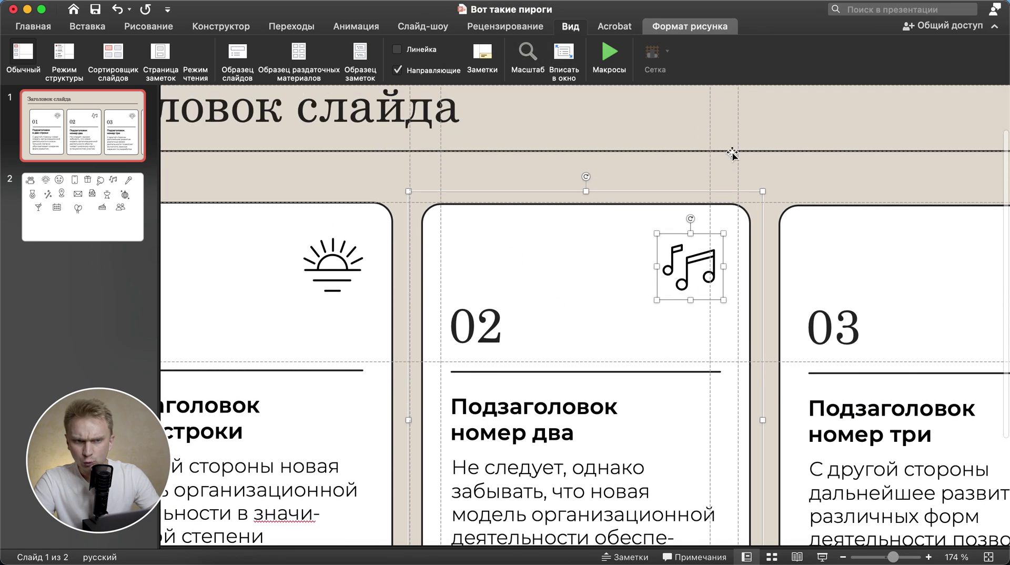
scroll(706, 232, "up", 3)
left_click_drag(717, 94, 721, 90)
key("Right")
key("Right")
key("Right")
key("Right")
key("Right")
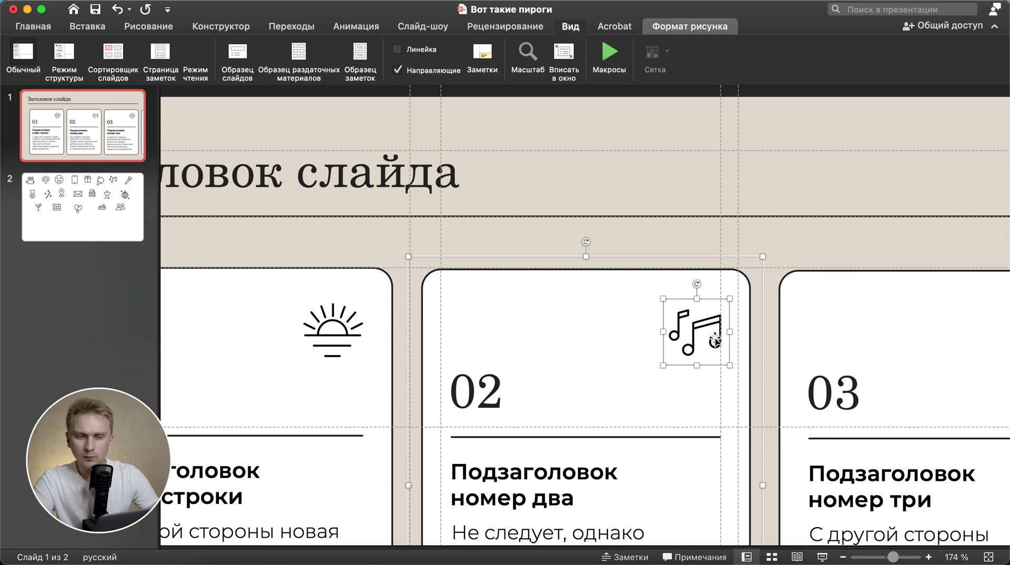
left_click(455, 72)
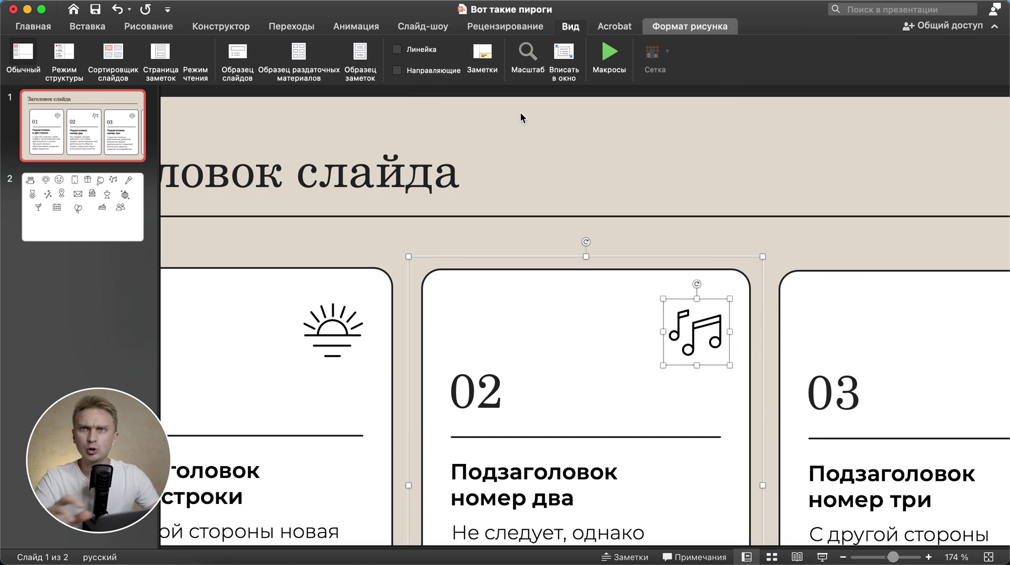
left_click(555, 95)
scroll(561, 292, "right", 10)
scroll(563, 296, "down", 5)
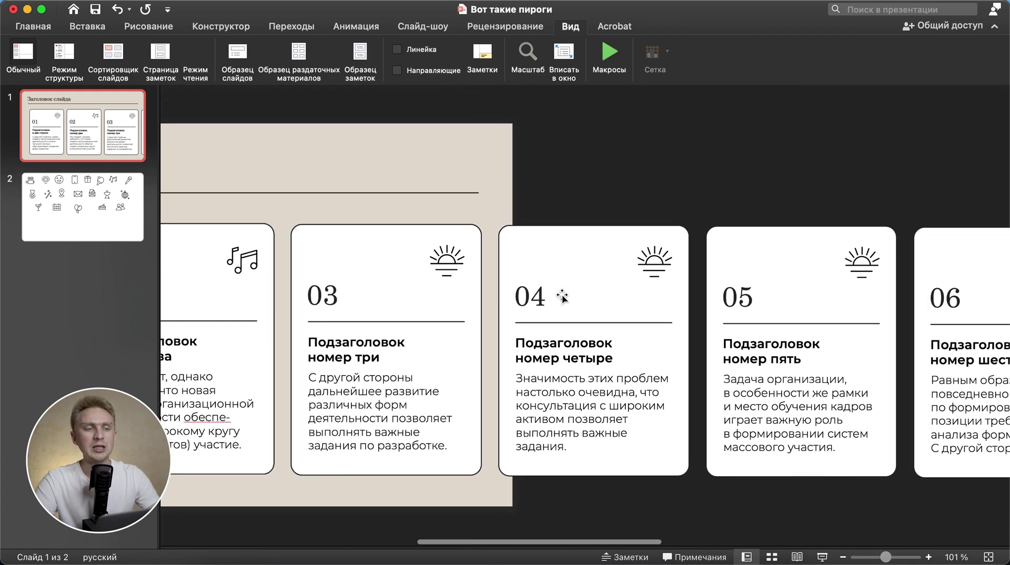
scroll(525, 353, "down", 5)
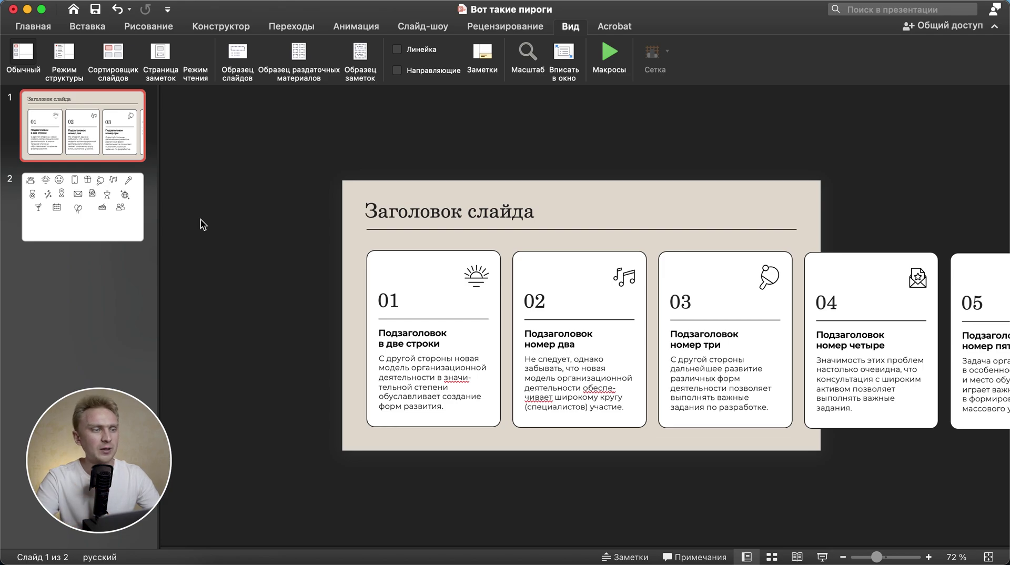
Step: Delete the icons slide, duplicate the card slide, and open the new slide 2
left_click(68, 203)
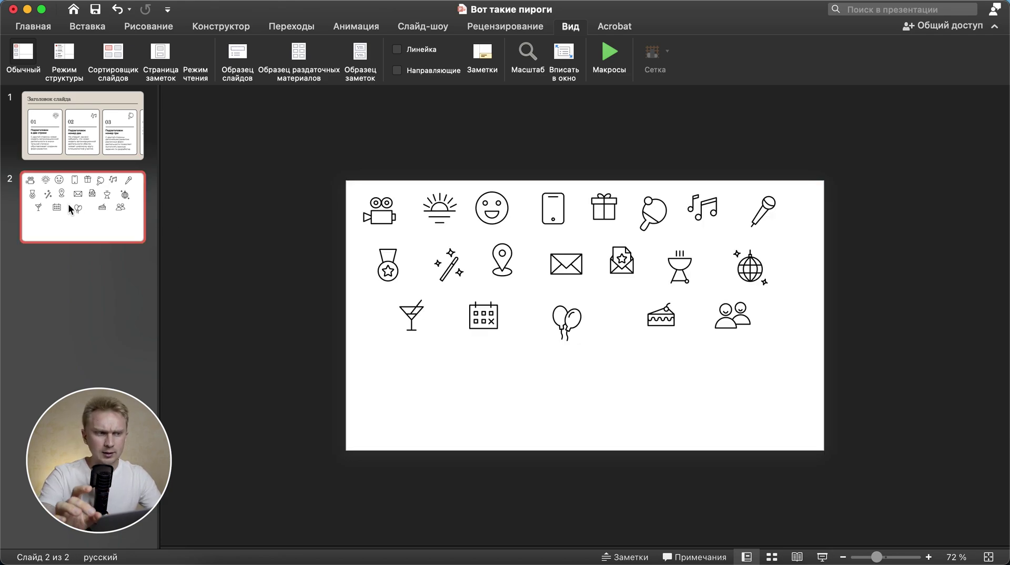
key("Delete")
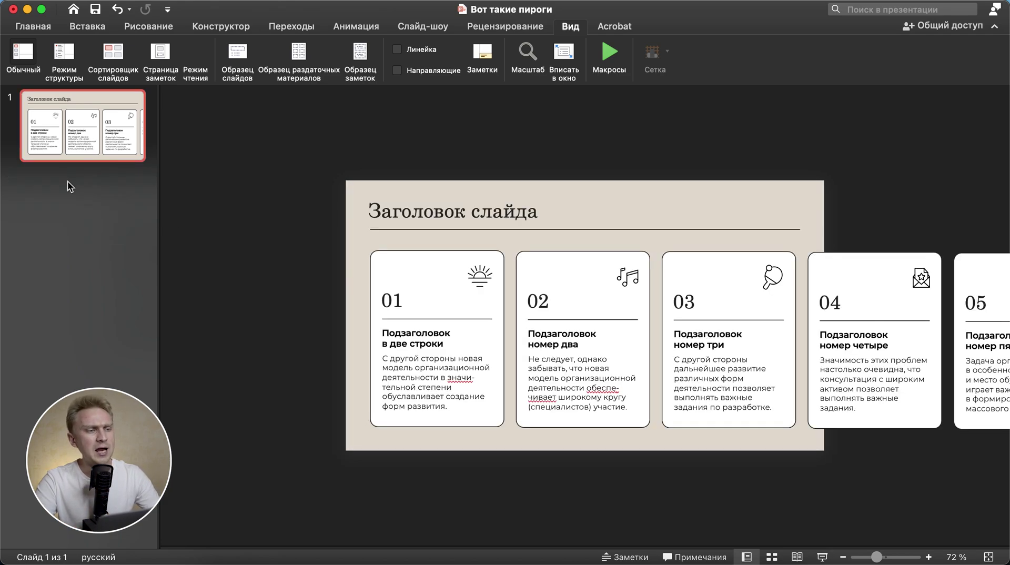
key("super+z")
left_click(108, 122)
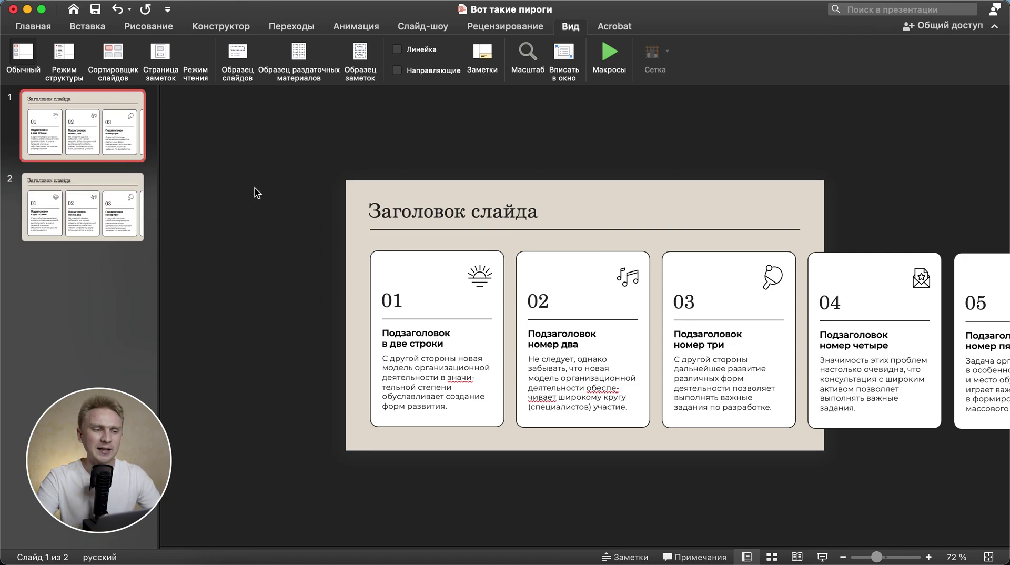
left_click(115, 213)
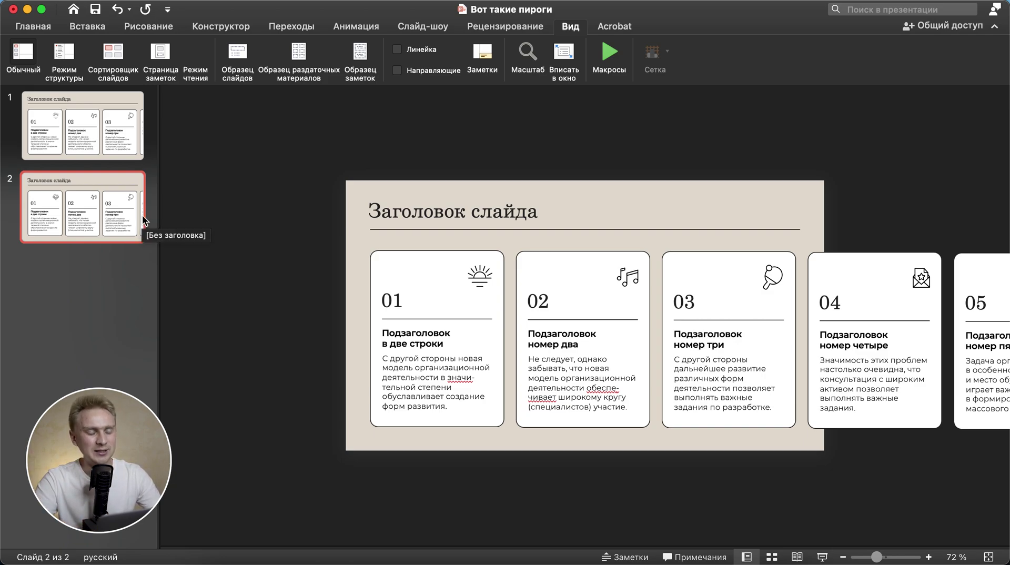
scroll(141, 221, "up", 2)
scroll(242, 244, "down", 3)
scroll(395, 376, "down", 2)
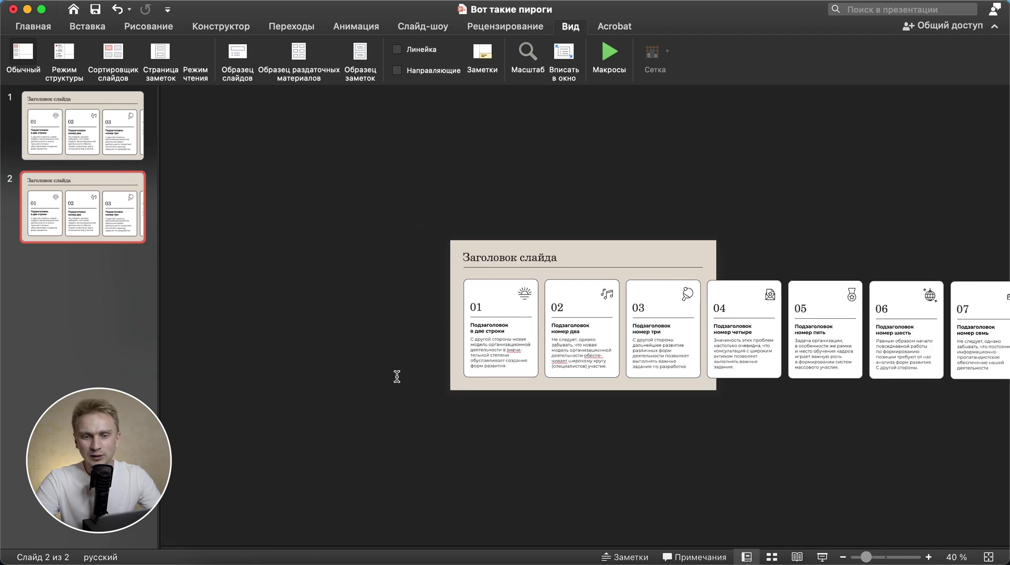
scroll(399, 379, "right", 2)
scroll(398, 381, "right", 2)
scroll(398, 379, "down", 2)
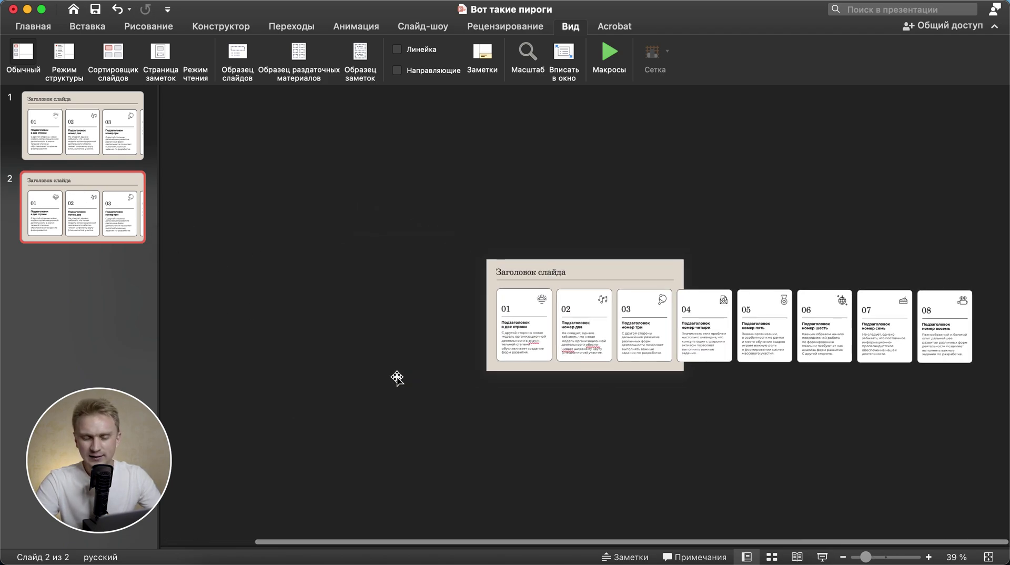
Step: Select the cards on slide 2 and scale them down proportionally to about 5,72 × 4,34 cm
left_click_drag(435, 412, 973, 285)
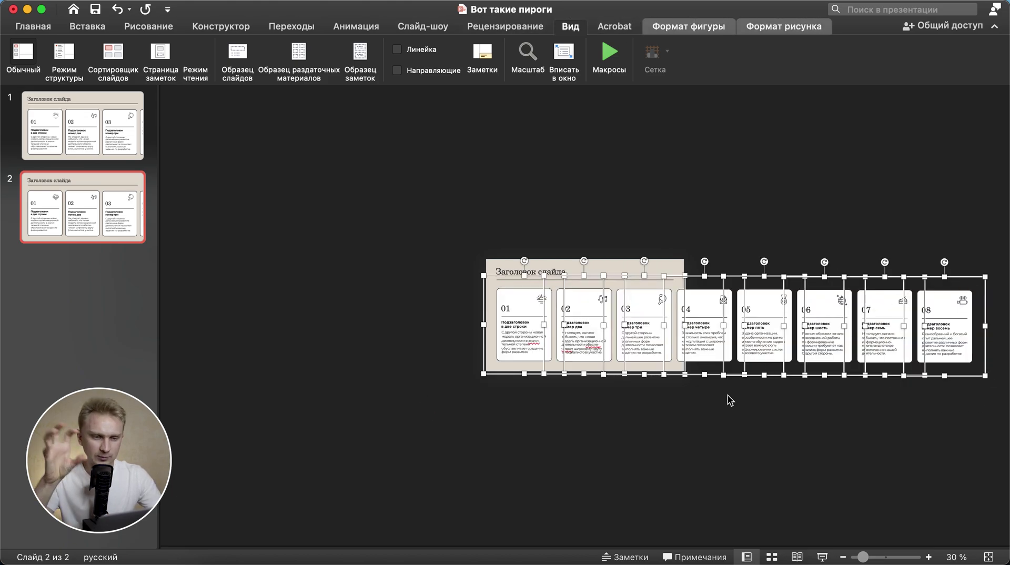
scroll(730, 400, "up", 3)
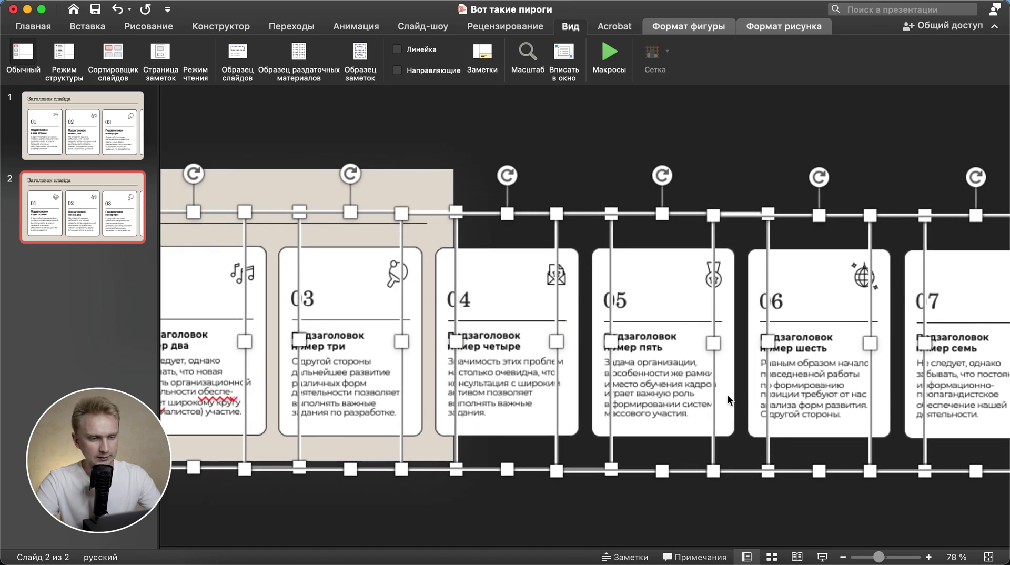
scroll(401, 383, "up", 2)
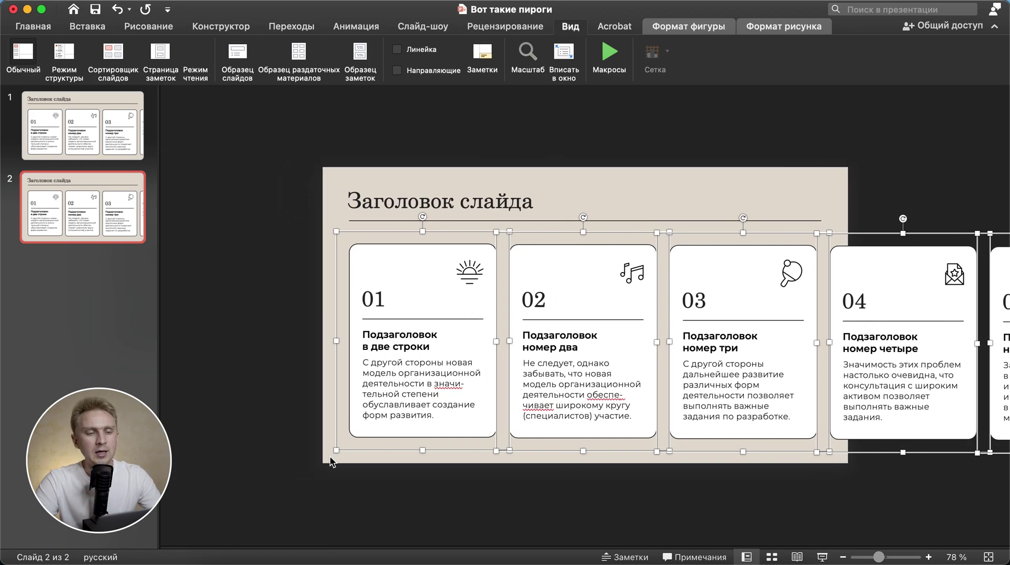
scroll(332, 458, "up", 2)
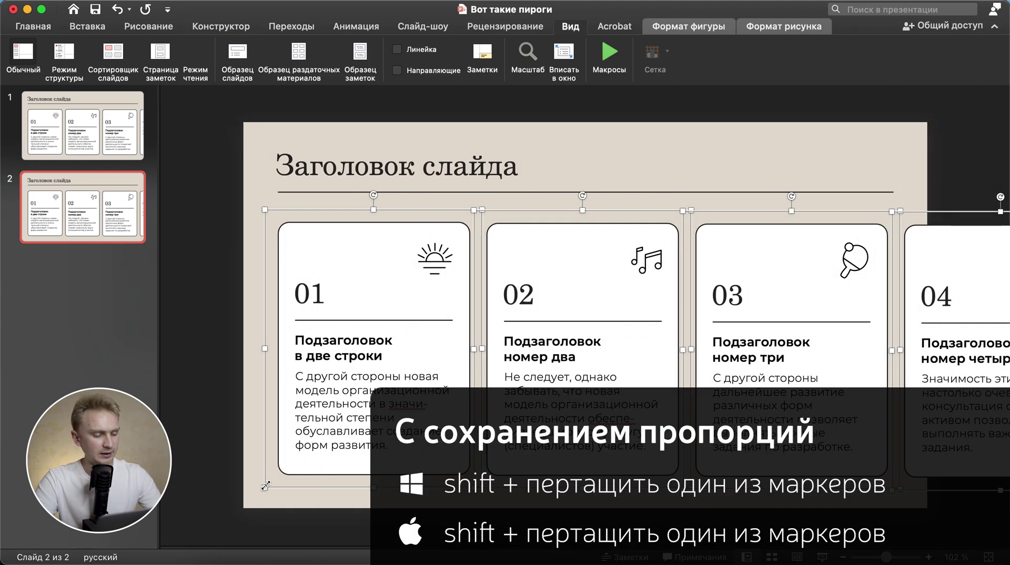
left_click_drag(266, 485, 383, 338)
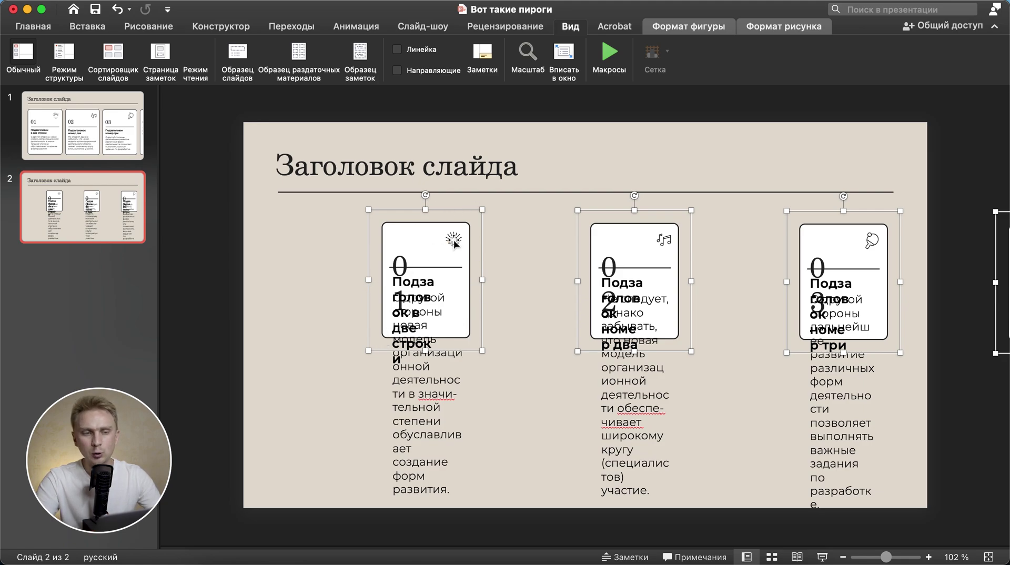
left_click(689, 27)
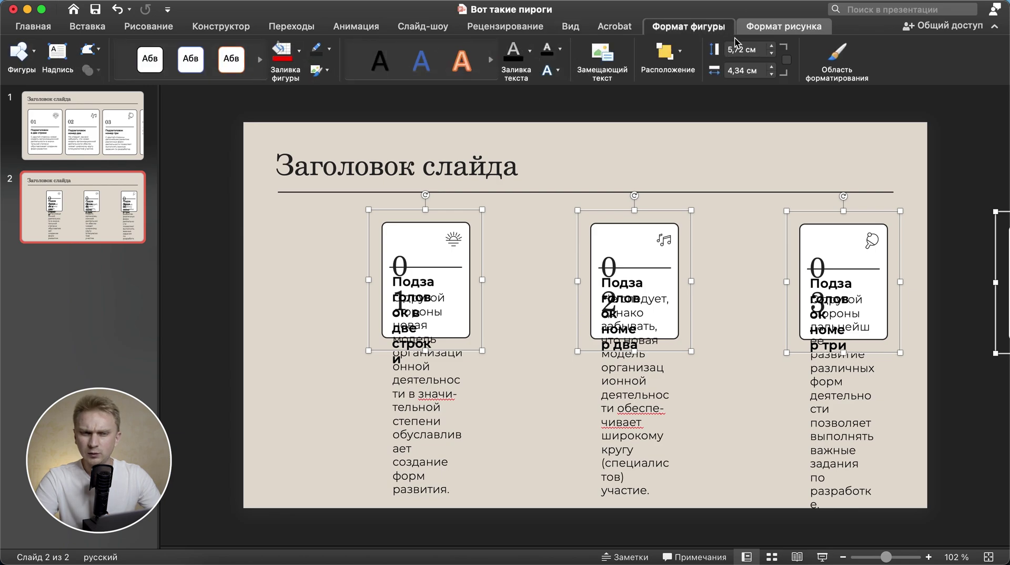
Step: Set the height of the selected small cards to 6 cm
left_click(743, 49)
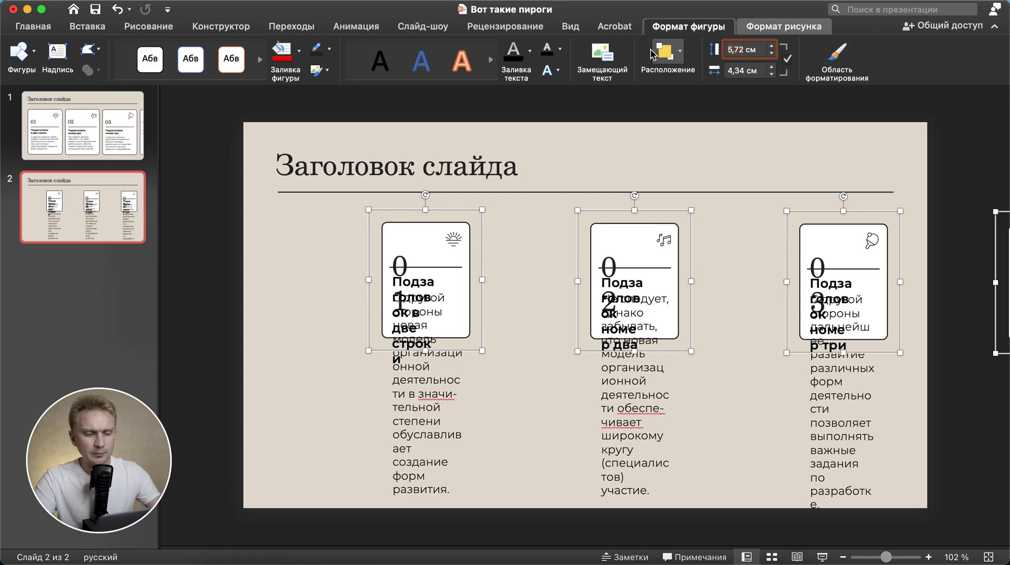
type("6")
key("Return")
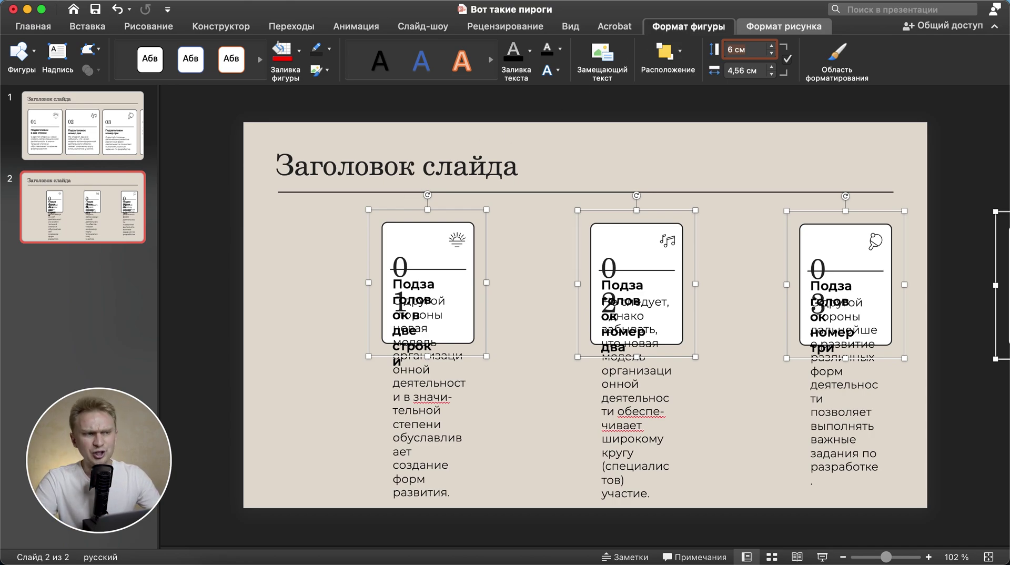
Step: Decrease the card text step by step down to size 7
left_click(38, 28)
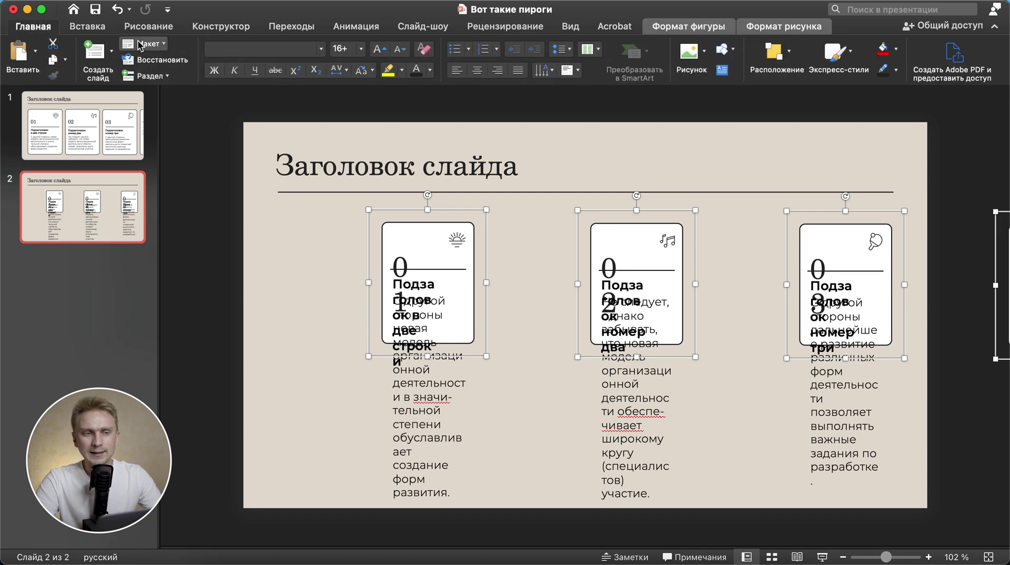
left_click(401, 50)
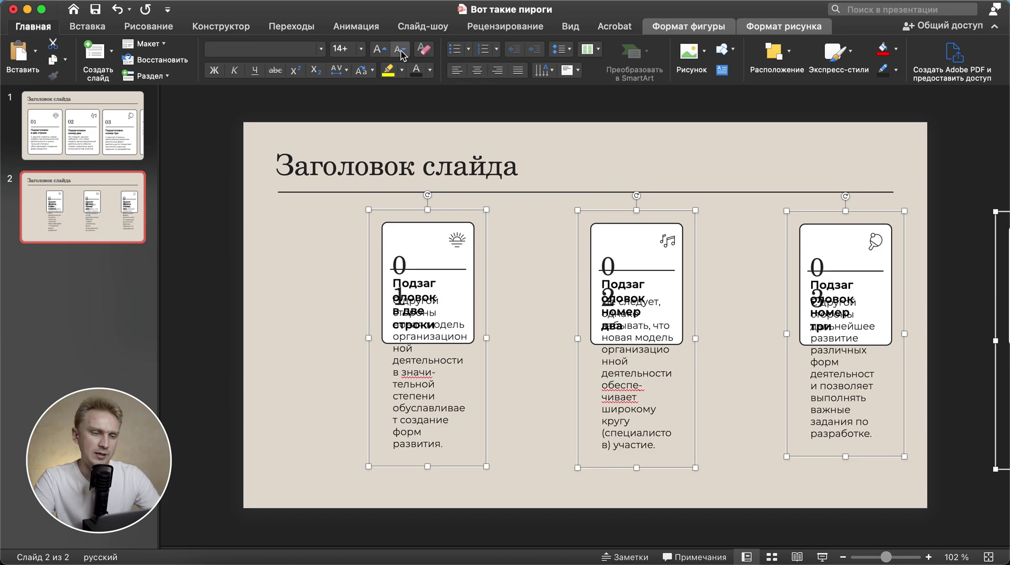
left_click(401, 50)
left_click(401, 50)
left_click(400, 52)
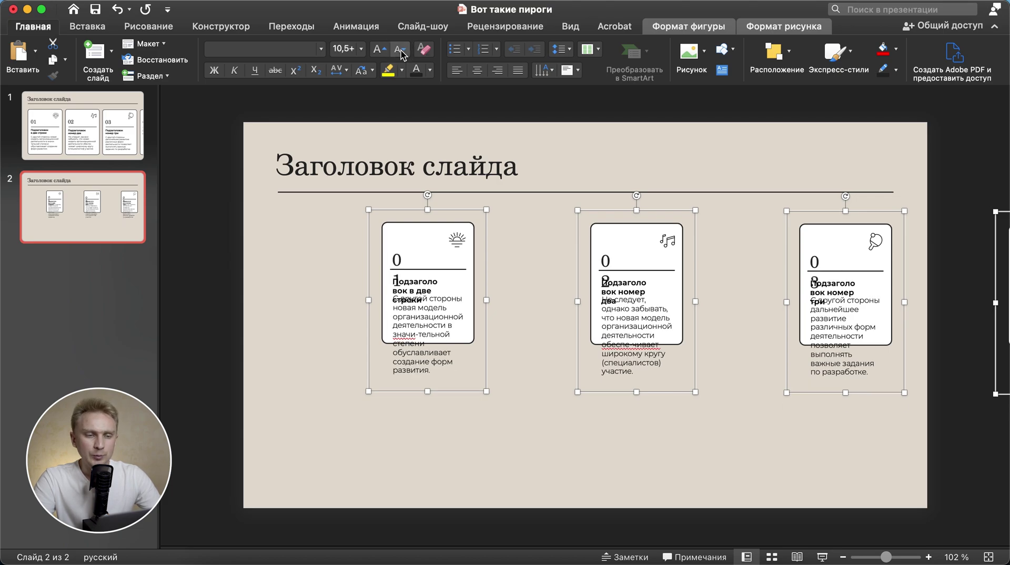
left_click(401, 51)
left_click(401, 51)
left_click(401, 51)
left_click(401, 51)
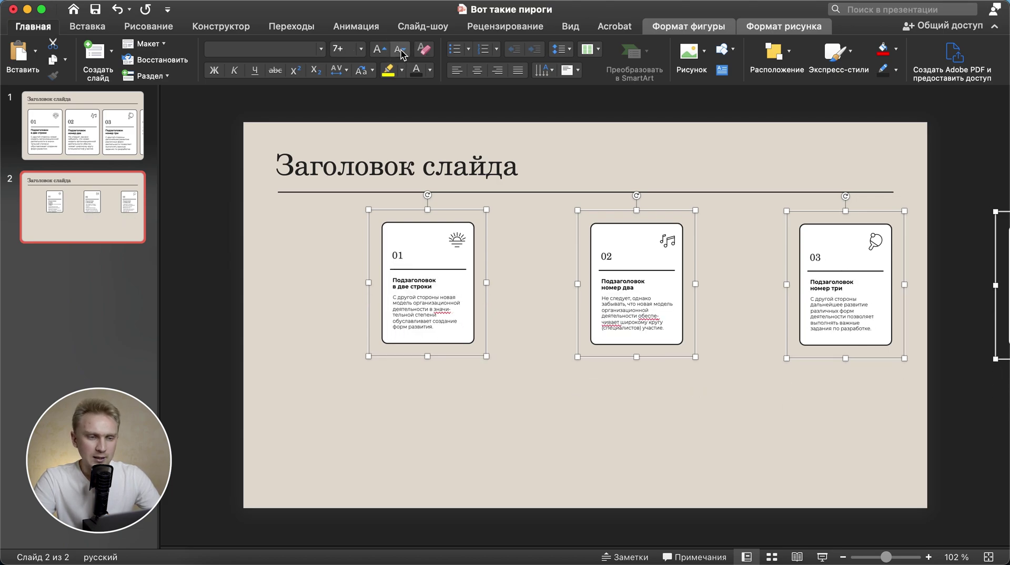
left_click(212, 361)
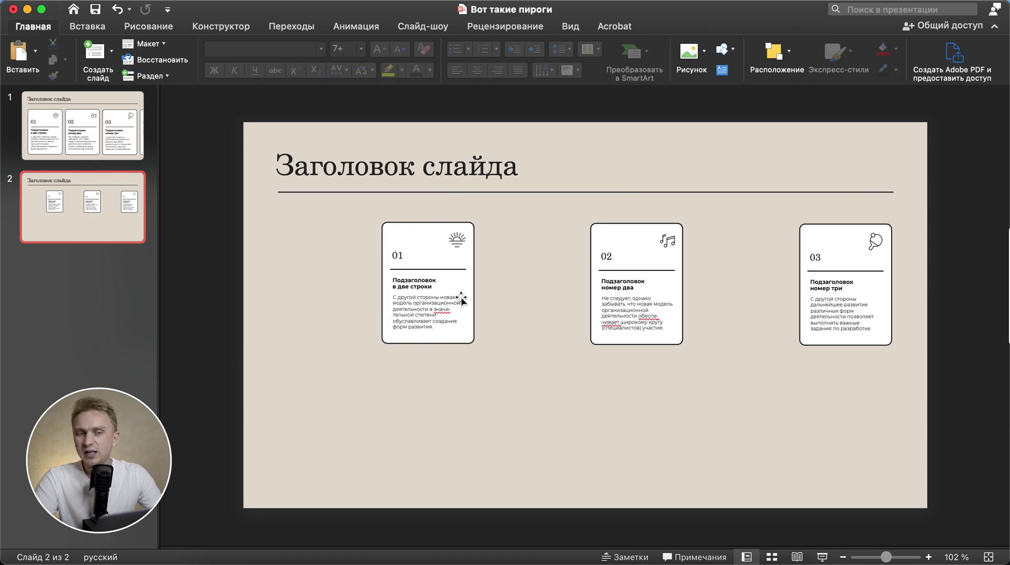
Step: Move card 01 to the slide's lower right and tilt it clockwise
scroll(428, 362, "right", 1)
scroll(479, 212, "right", 5)
scroll(579, 402, "right", 1)
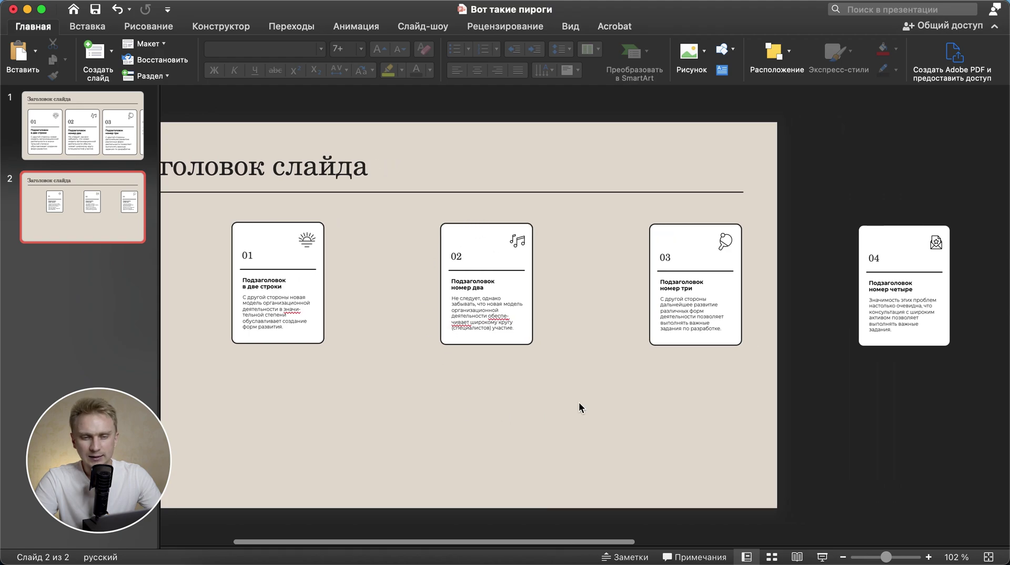
scroll(553, 294, "right", 4)
scroll(578, 321, "right", 4)
scroll(618, 358, "right", 6)
scroll(642, 337, "right", 7)
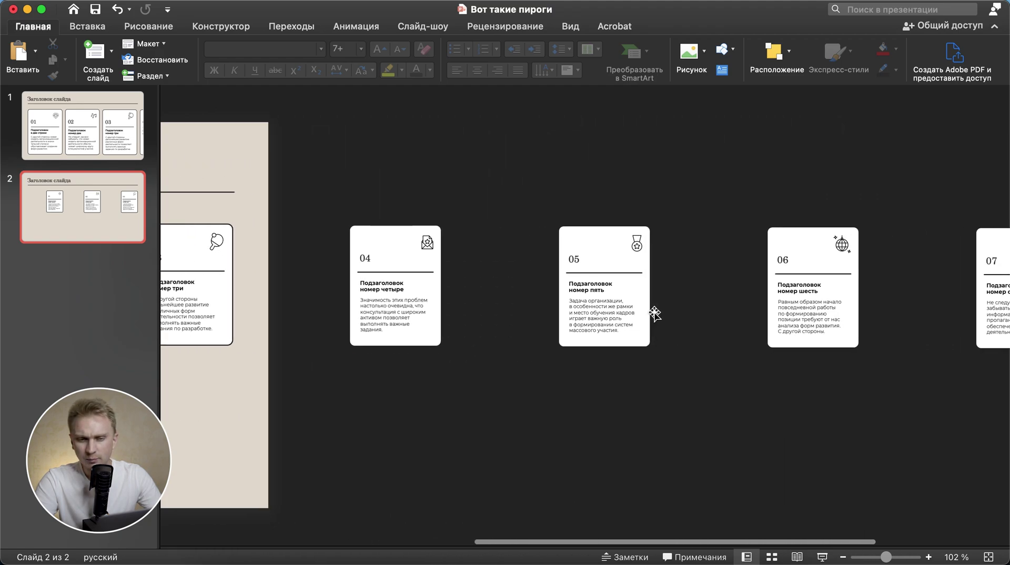
scroll(658, 361, "right", 10)
scroll(749, 341, "right", 1)
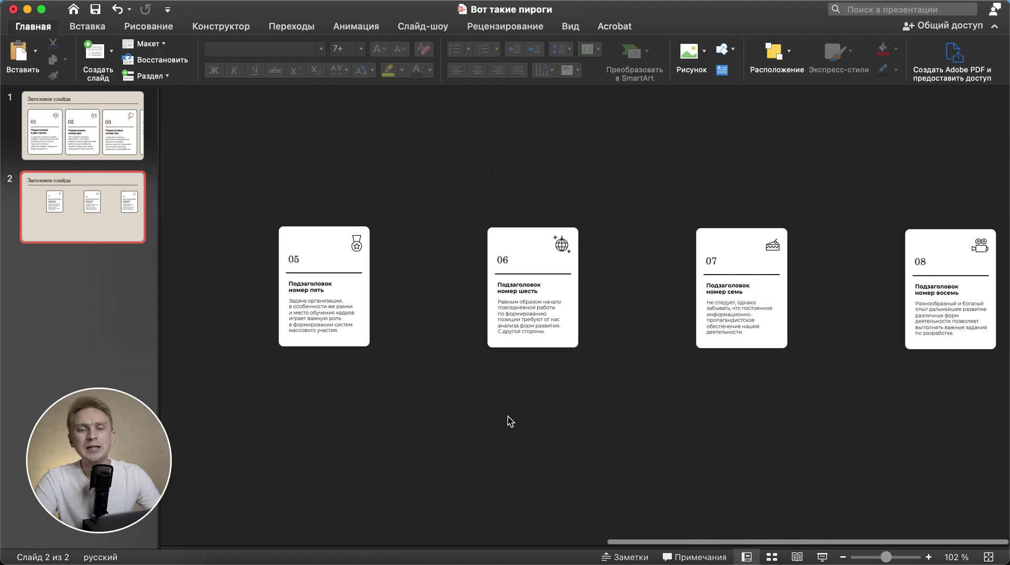
scroll(509, 421, "left", 3)
scroll(510, 421, "left", 15)
scroll(474, 423, "left", 1)
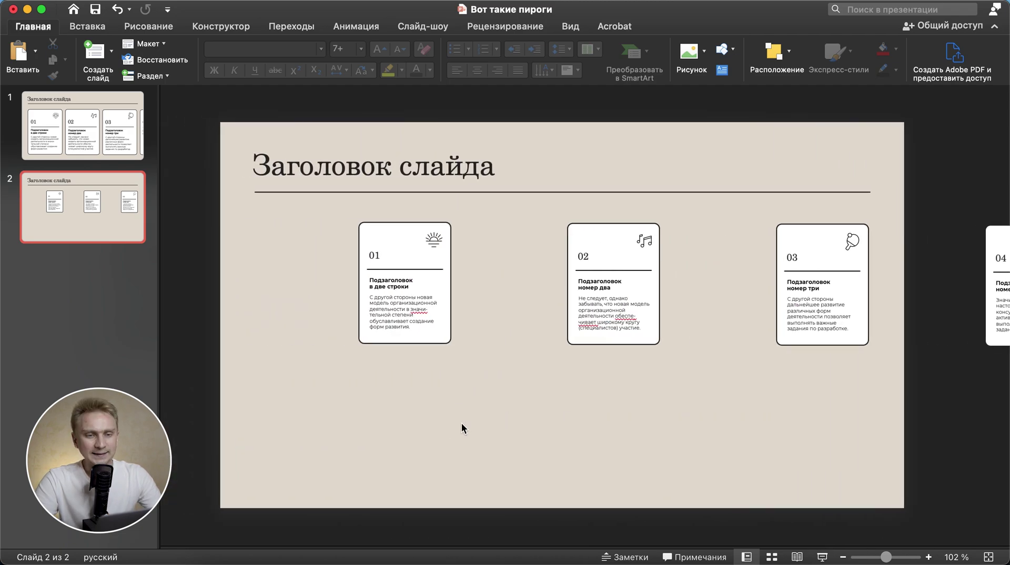
scroll(462, 428, "down", 5)
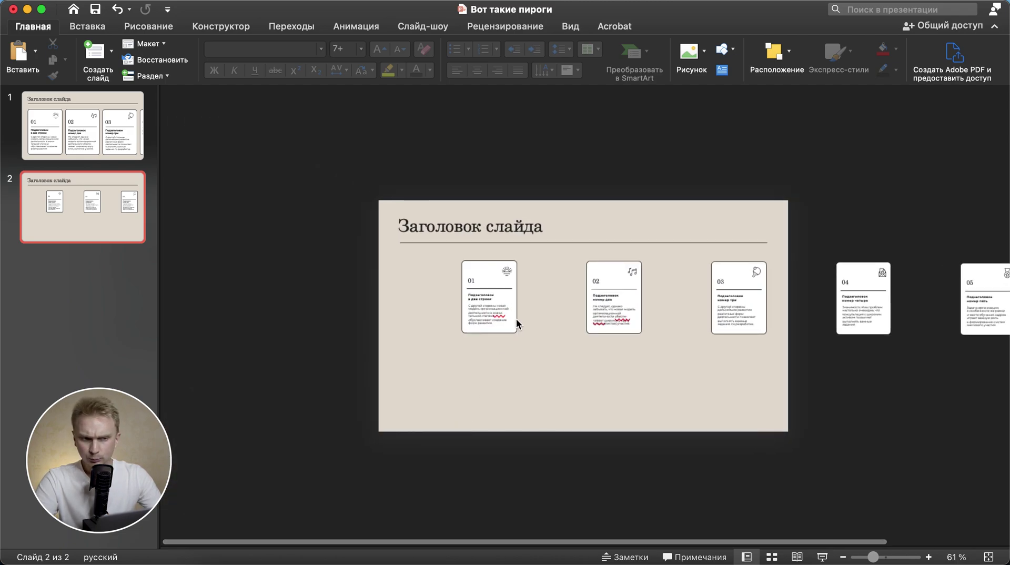
scroll(490, 321, "up", 2)
mouse_move(456, 340)
left_mouse_down()
mouse_move(568, 377)
mouse_move(758, 399)
left_mouse_up()
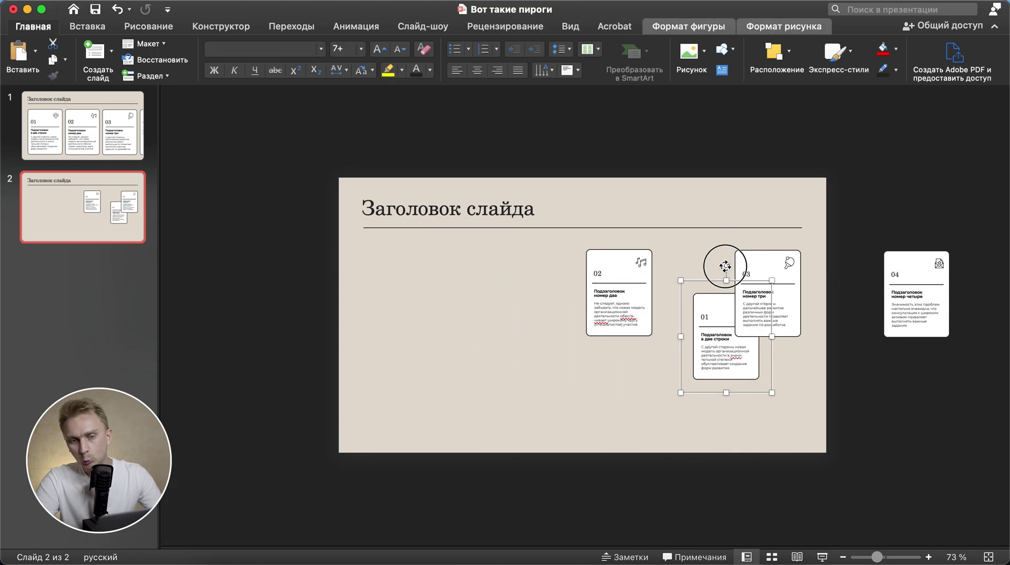
left_click_drag(725, 265, 752, 256)
Step: Stack cards 02 and 03 onto the pile, sending each behind the cards above
mouse_move(629, 258)
left_mouse_down()
mouse_move(702, 310)
mouse_move(680, 277)
left_mouse_up()
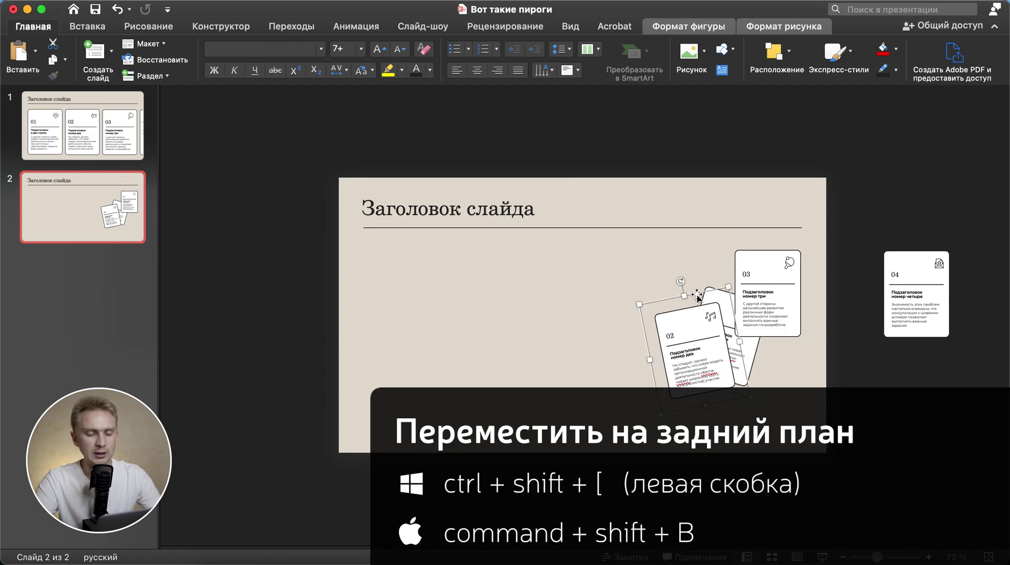
key("super+shift+b")
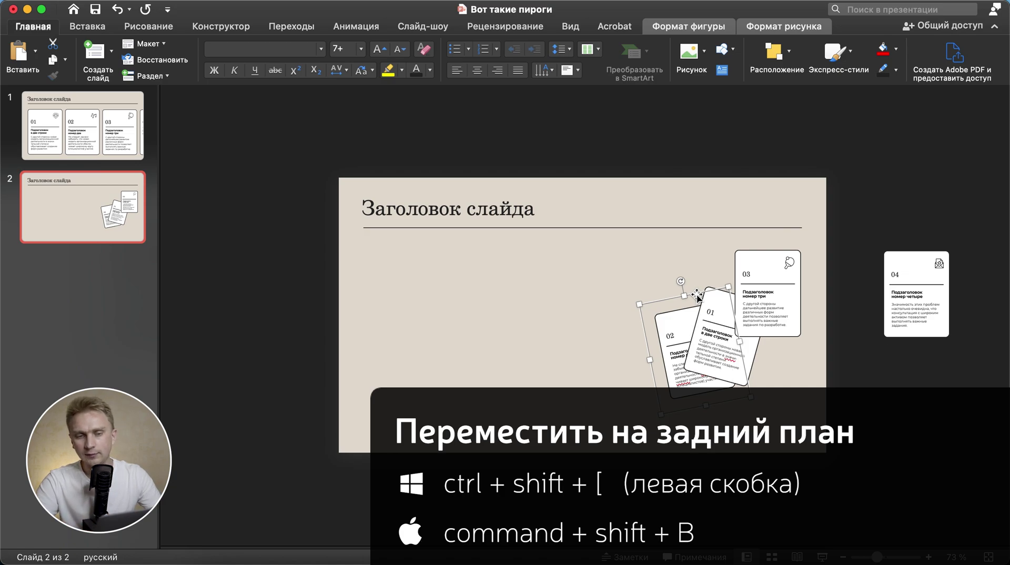
left_click_drag(760, 274, 744, 322)
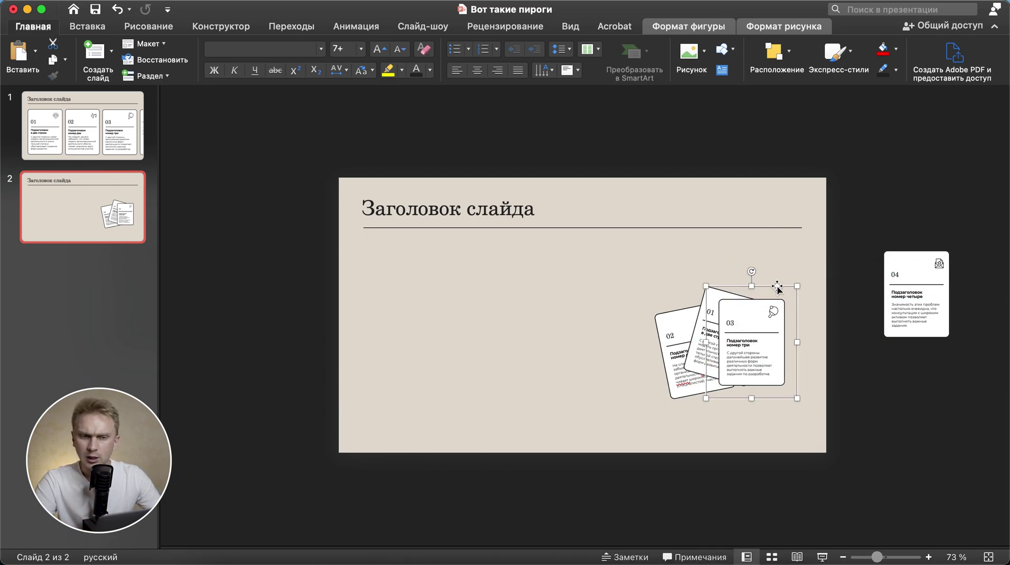
right_click(777, 285)
mouse_move(836, 379)
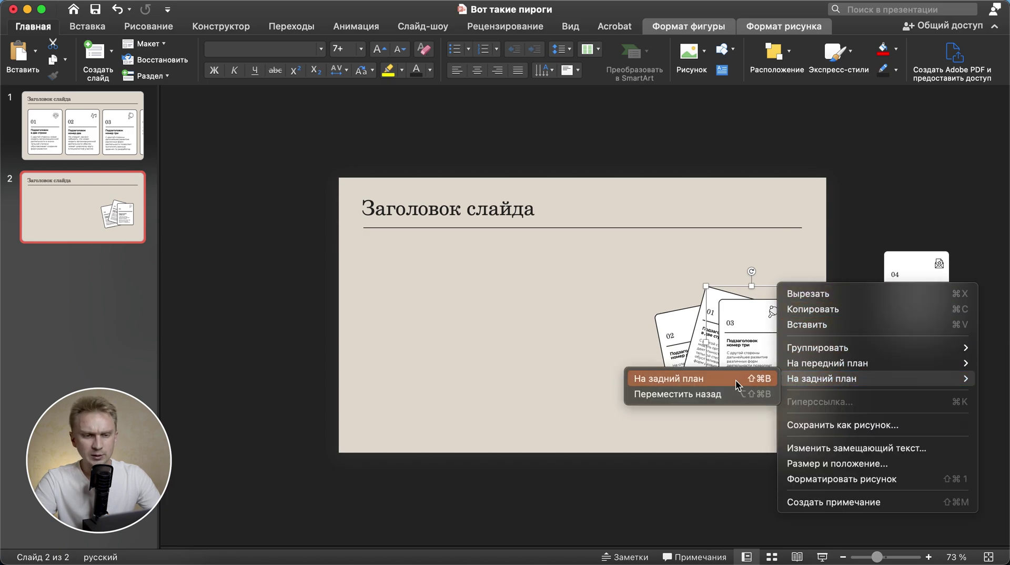
left_click(710, 383)
Step: Bring cards 04 and 05 onto the pile, tilting them at different angles
scroll(737, 368, "right", 5)
left_click(753, 347)
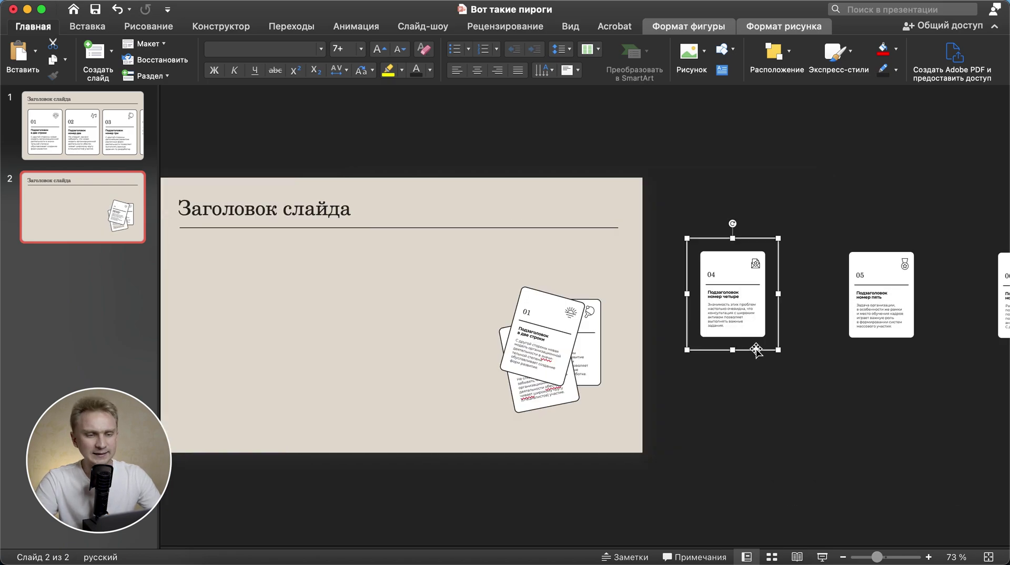
left_click_drag(755, 348, 571, 368)
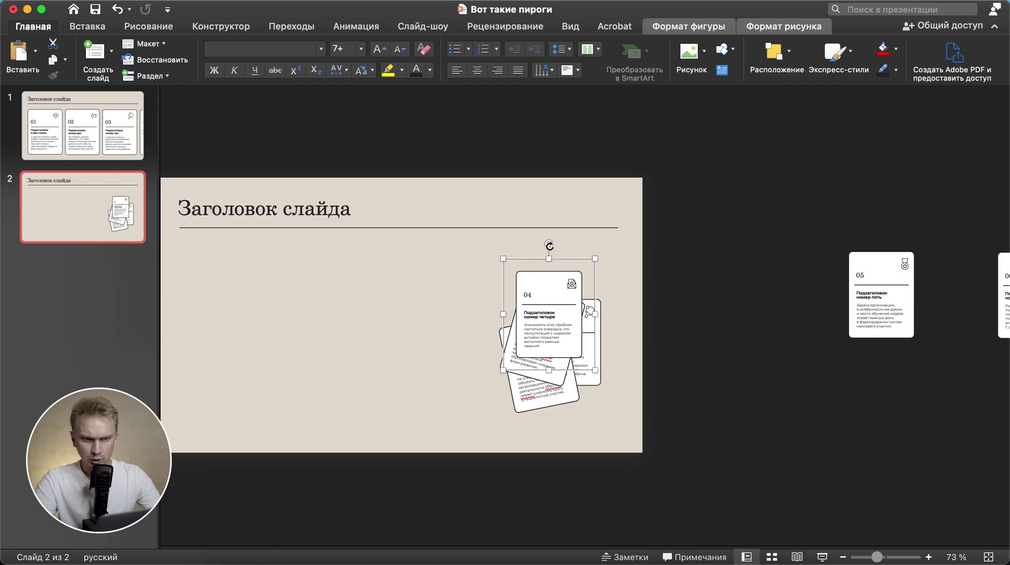
left_click_drag(548, 246, 534, 245)
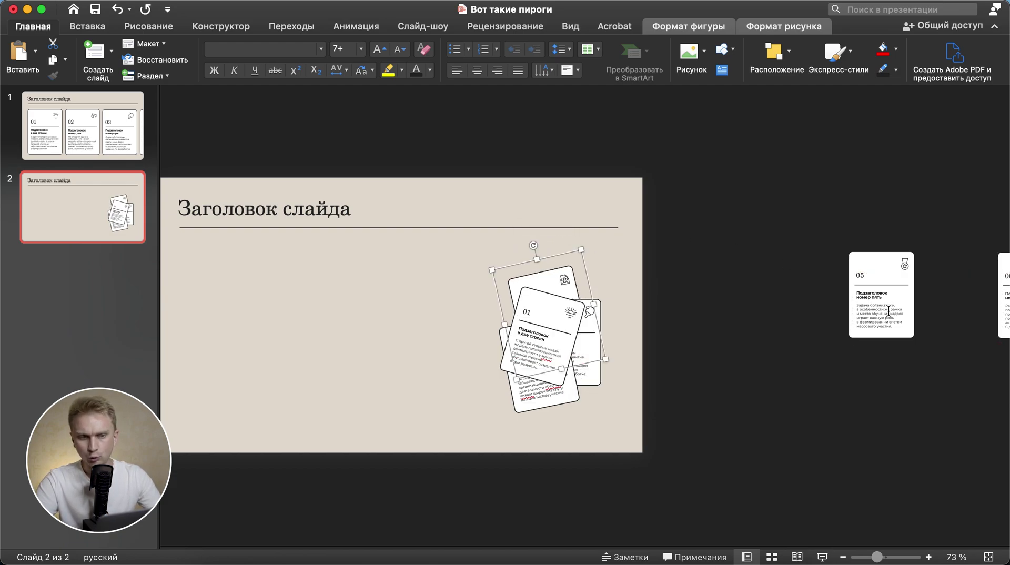
left_click_drag(895, 341, 546, 385)
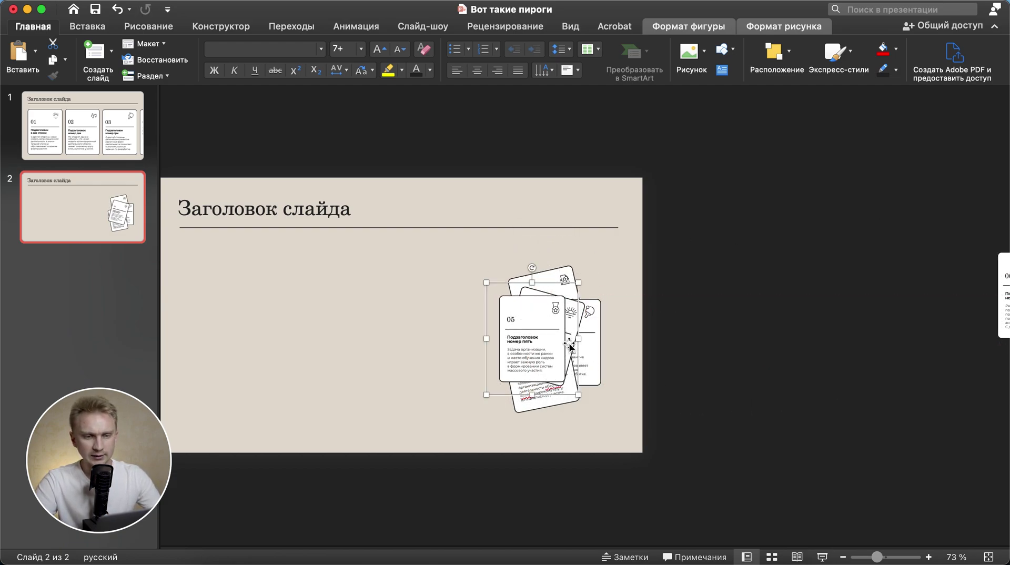
left_click_drag(533, 270, 558, 274)
scroll(560, 271, "right", 5)
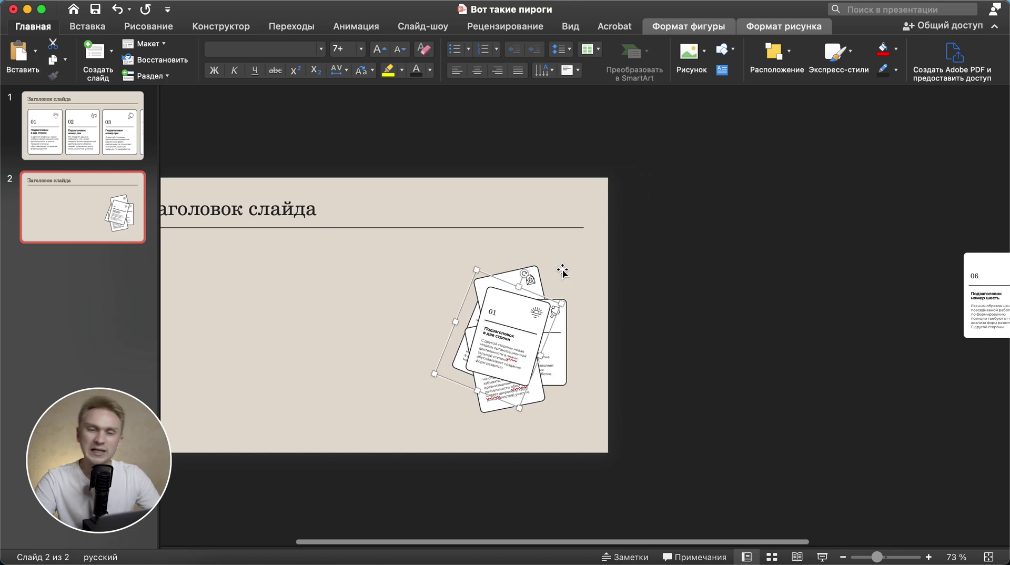
left_click(897, 338)
key("Delete")
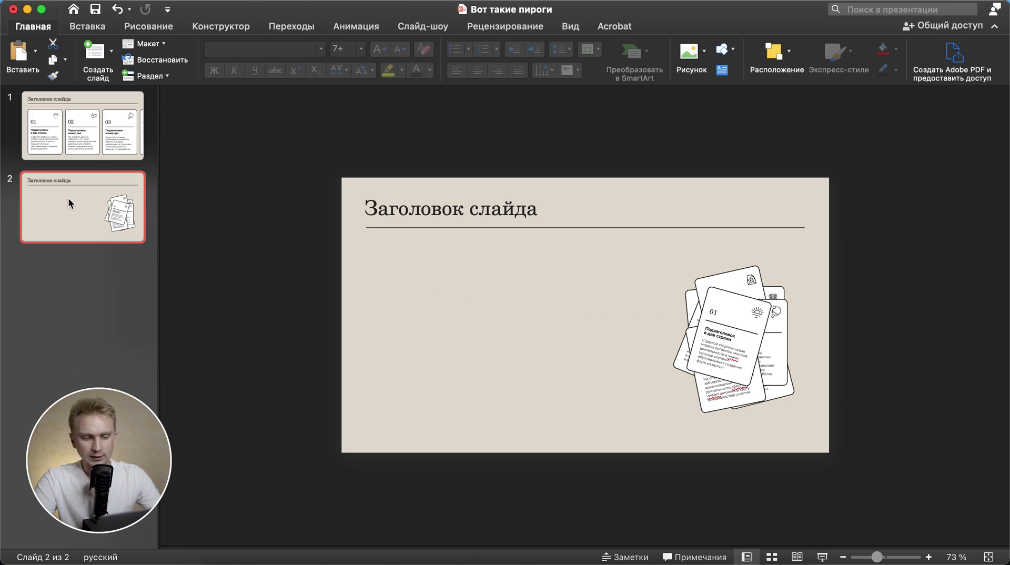
Step: Duplicate slide 2 as slide 3 and remove card 01 from its pile
key("super+d")
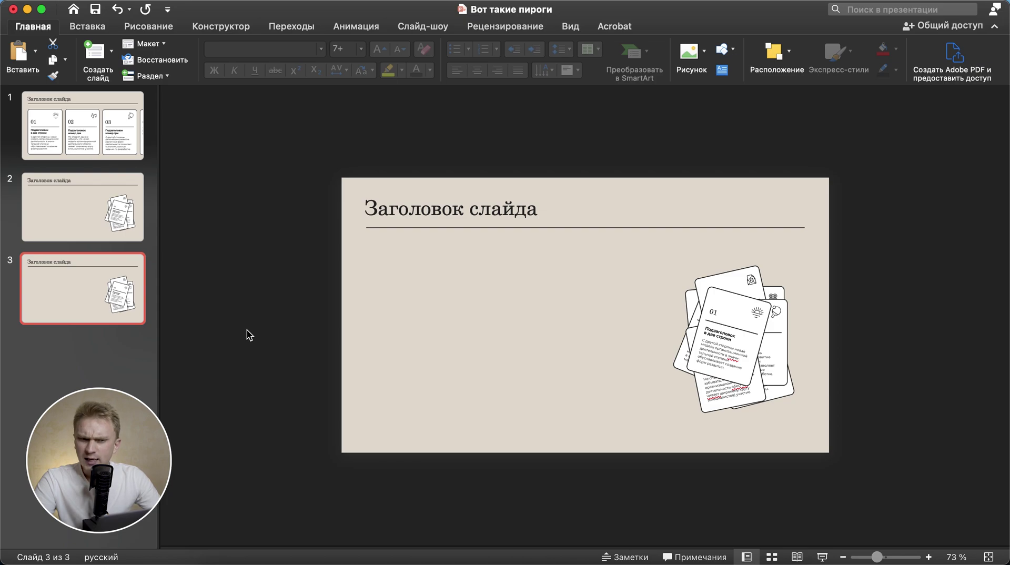
left_click(721, 374)
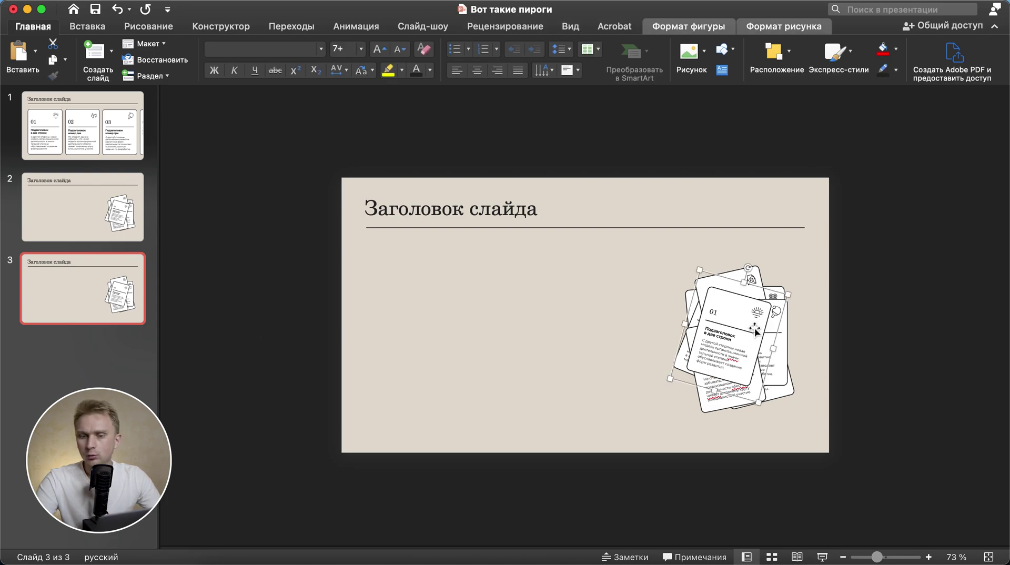
key("Delete")
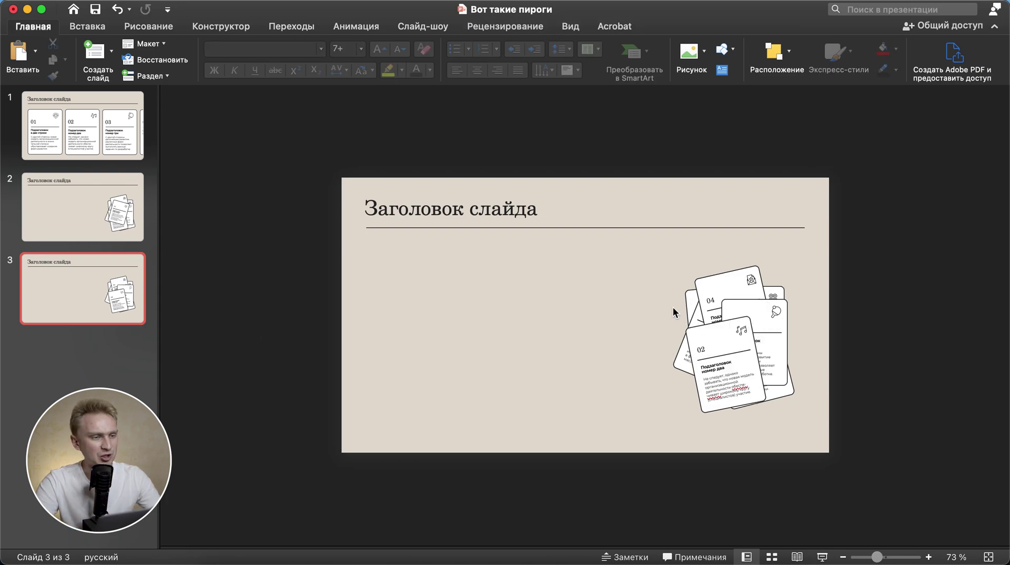
Step: Paste the full-size card 01 group from slide 1 onto slide 3
left_click(61, 131)
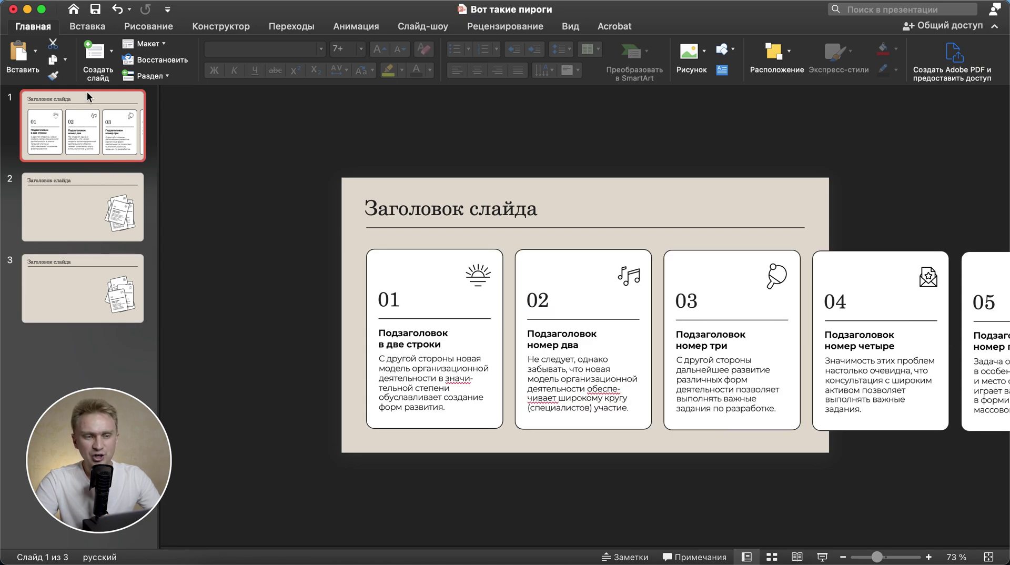
left_click(404, 370)
left_click(384, 425)
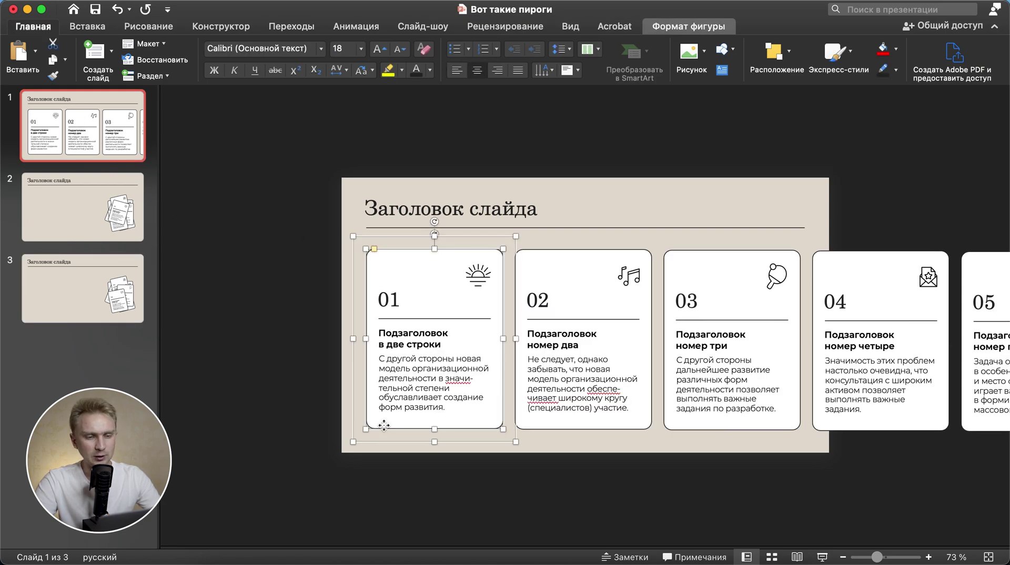
left_click(376, 439)
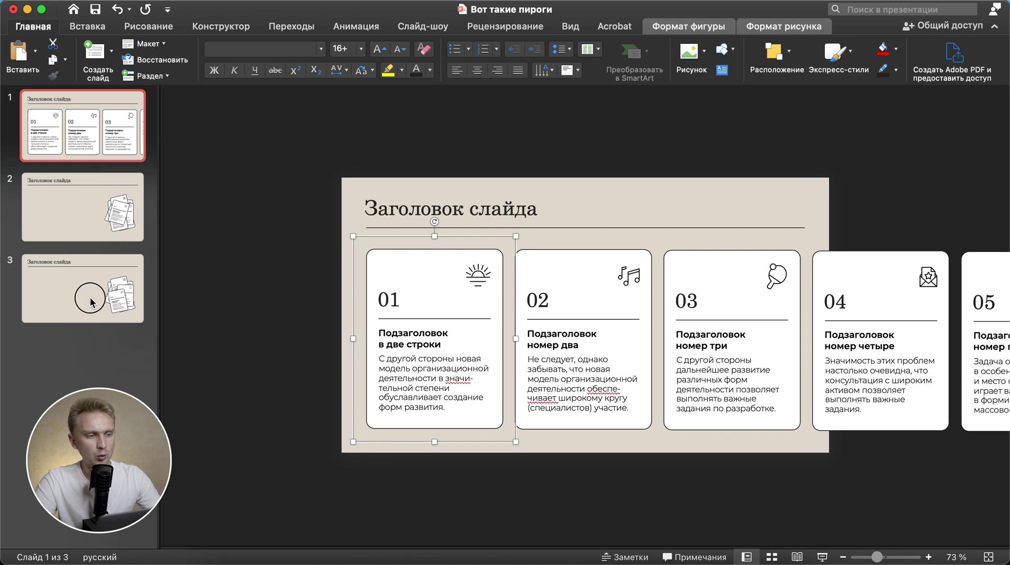
left_click(90, 302)
key("super+v")
Step: Centre card 01 horizontally on slide 3 and shift the card pile upward
left_click(773, 51)
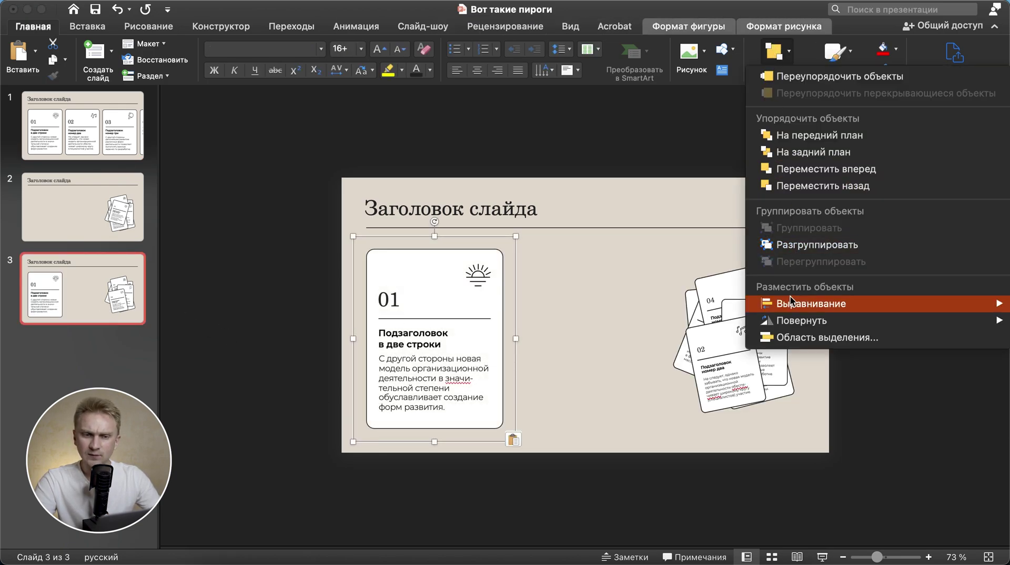
mouse_move(805, 303)
left_click(673, 326)
left_click(947, 349)
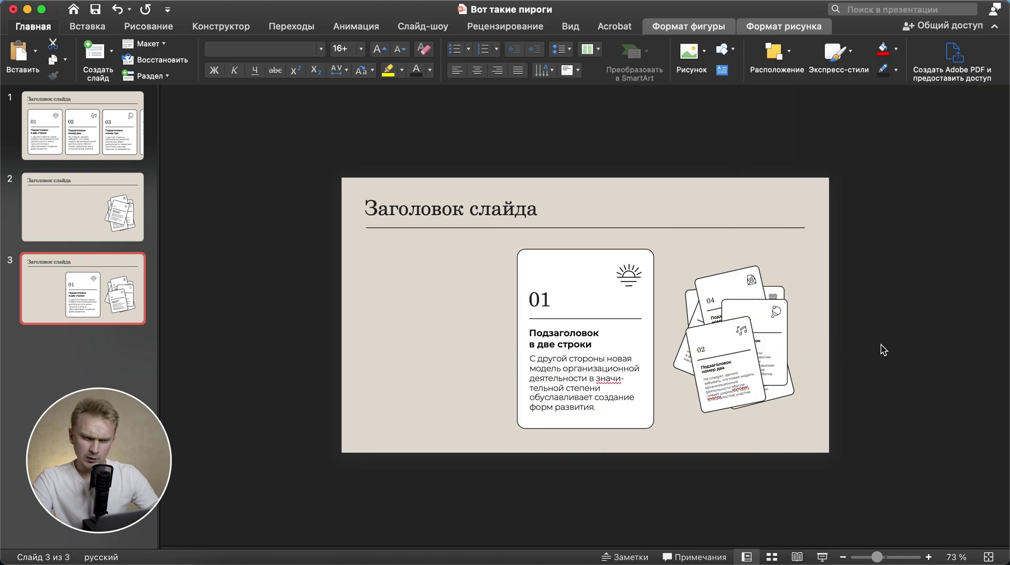
left_click_drag(680, 372, 678, 292)
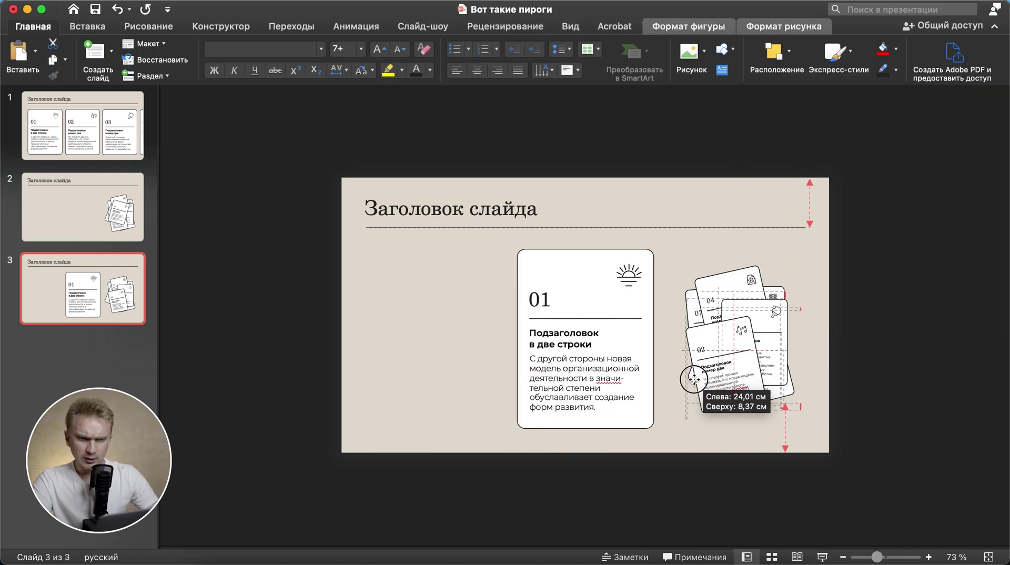
left_click(698, 492)
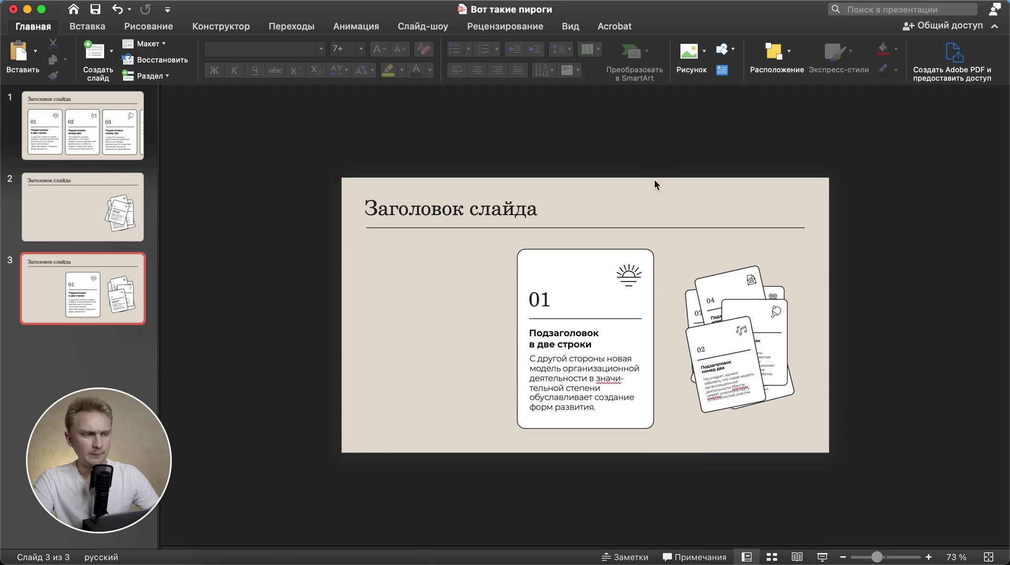
left_click(94, 302)
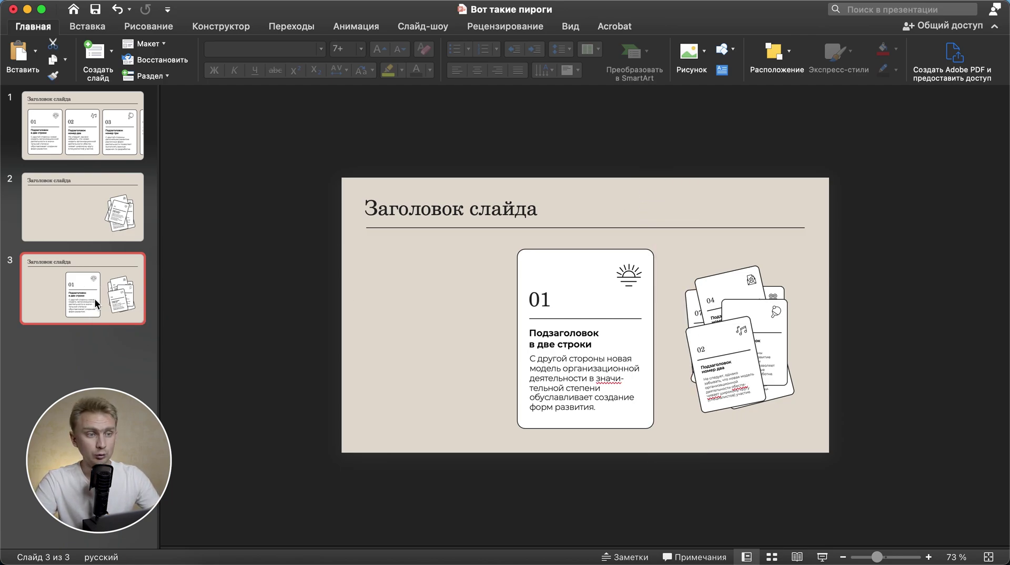
left_click(286, 26)
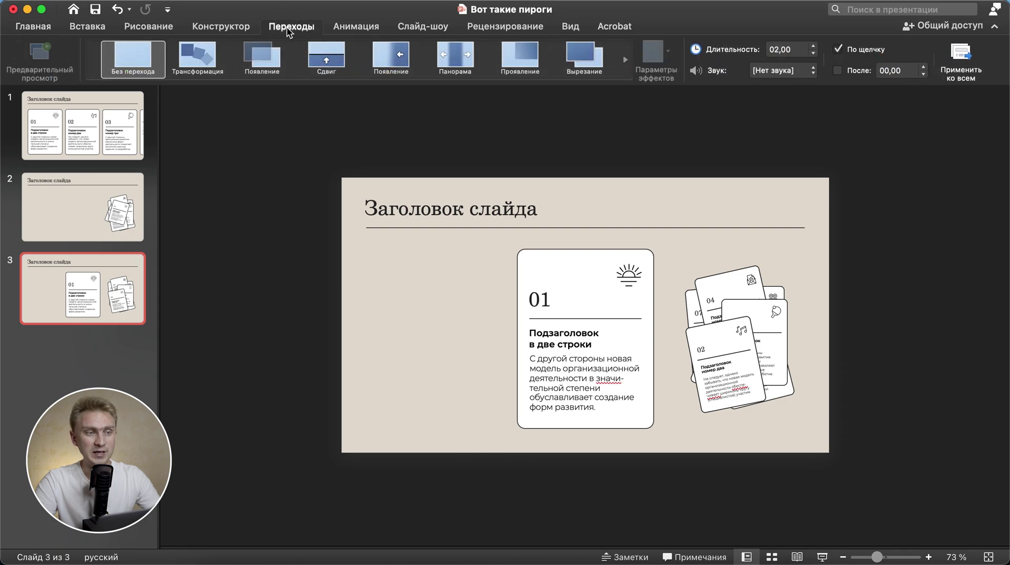
Step: Apply a Morph transition with 01,00 duration to slide 3 and preview it
left_click(195, 66)
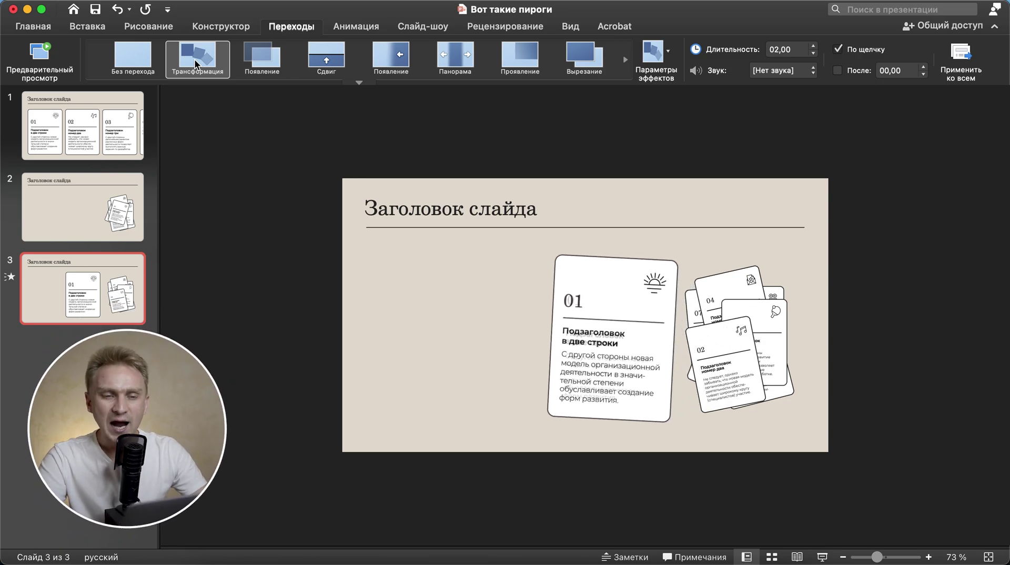
left_click(814, 54)
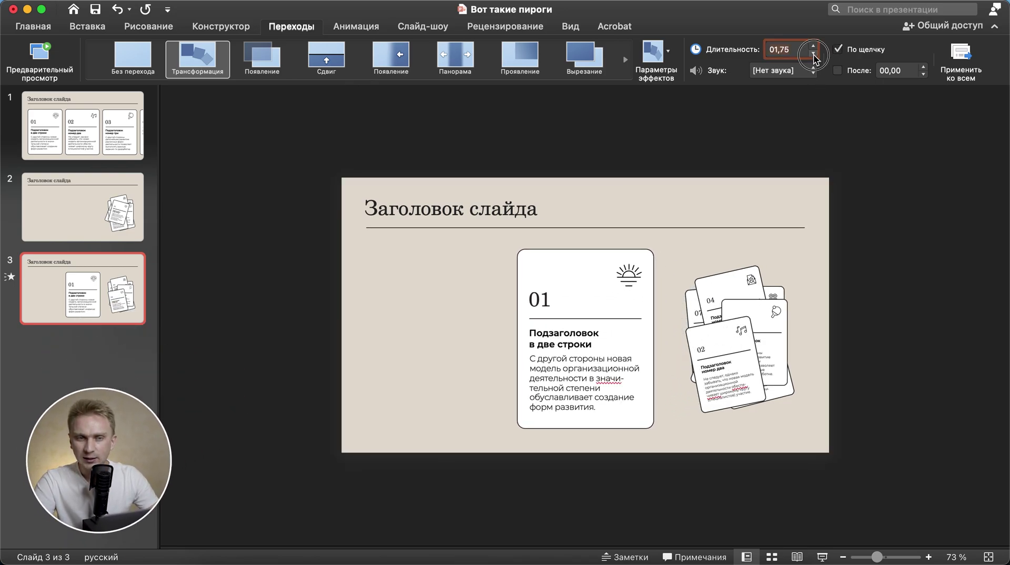
left_click(813, 55)
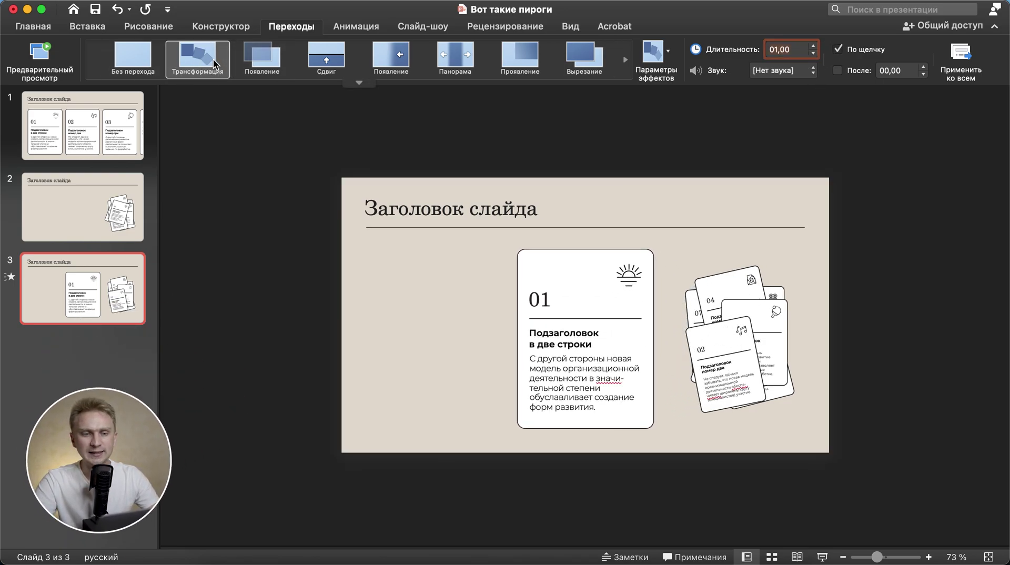
left_click(214, 61)
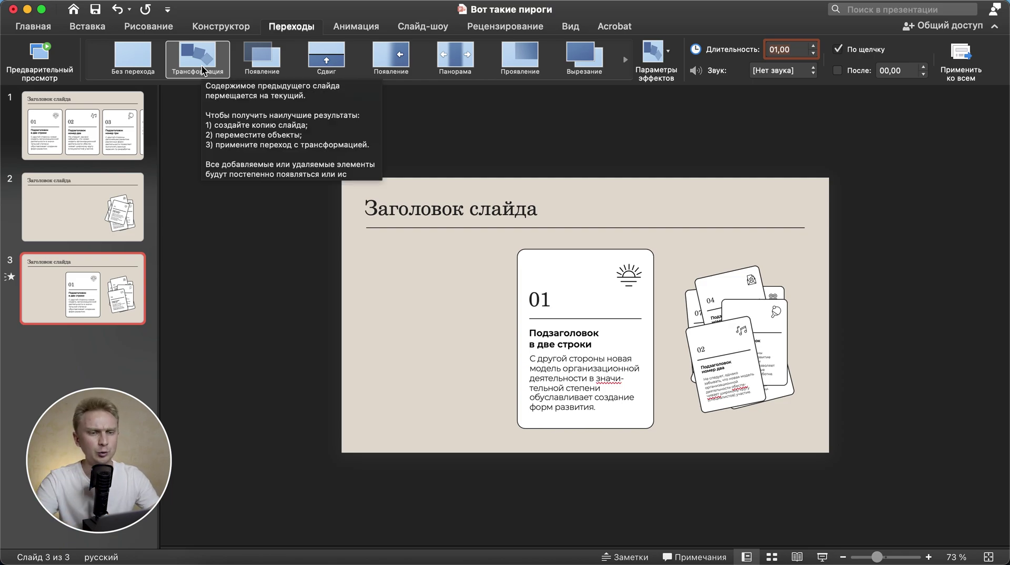
Step: Duplicate slide 3 as slide 4 and delete the large card 01 there
left_click(96, 300)
key("super+d")
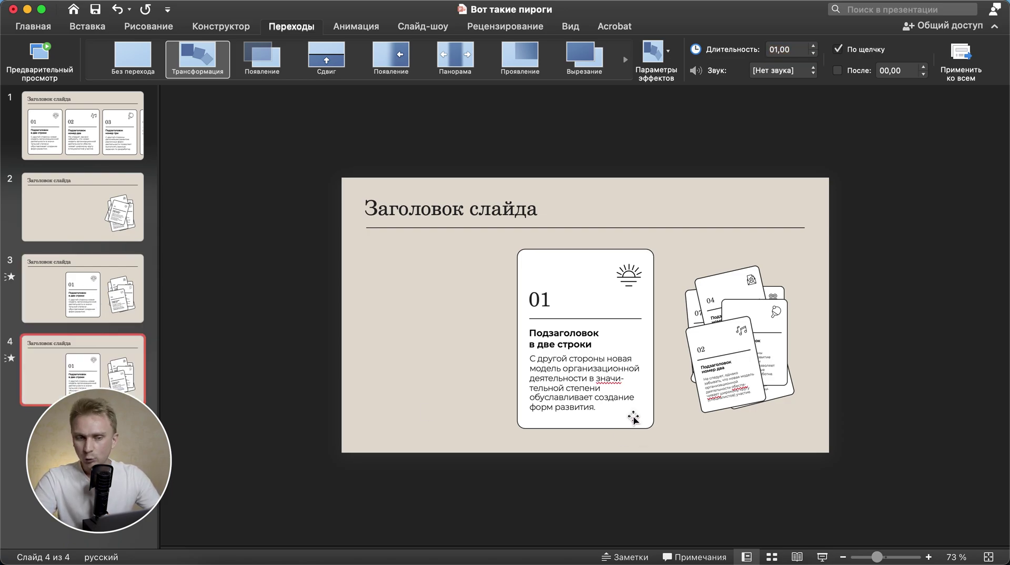
left_click(633, 418)
key("Delete")
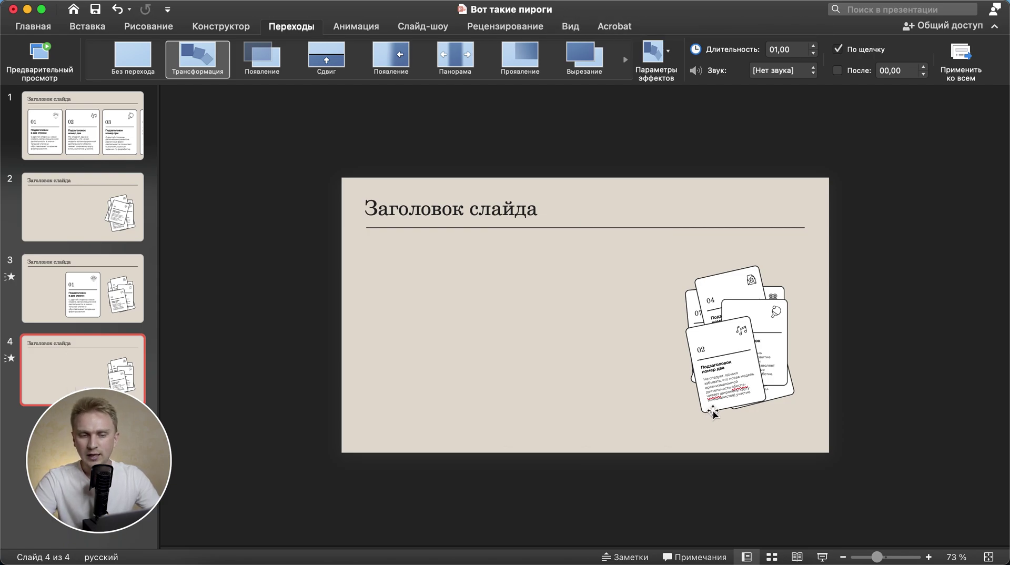
Step: Delete card 02 from slide 4's pile and paste in the small card 01 from slide 2
left_click(713, 413)
key("Delete")
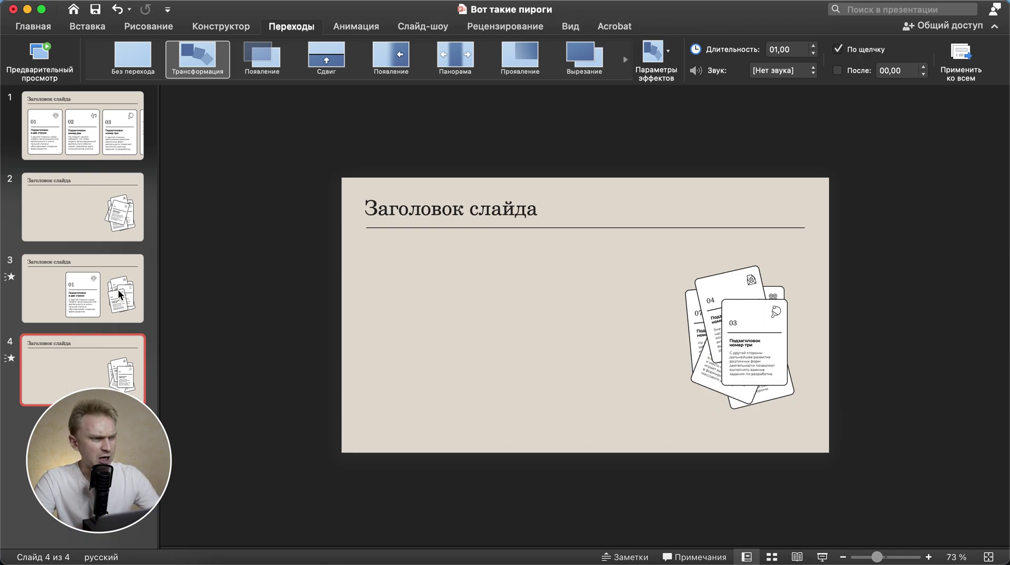
left_click(61, 210)
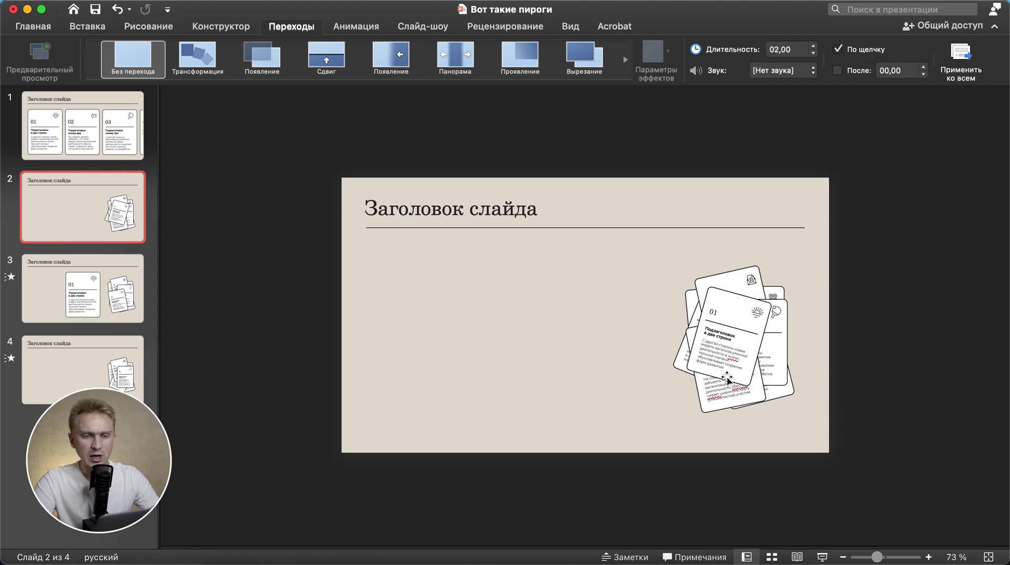
left_click(727, 377)
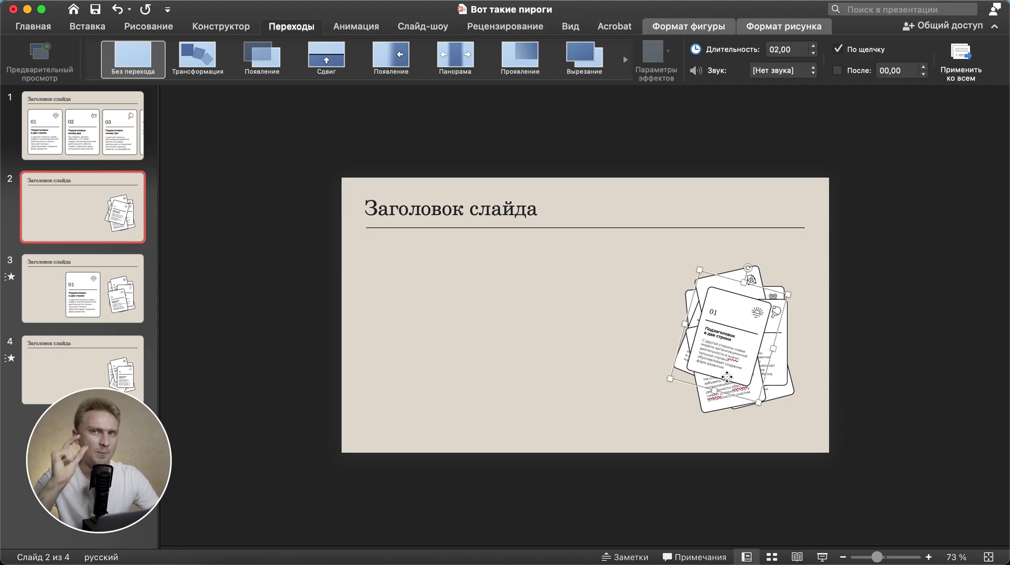
left_click(41, 376)
key("super+v")
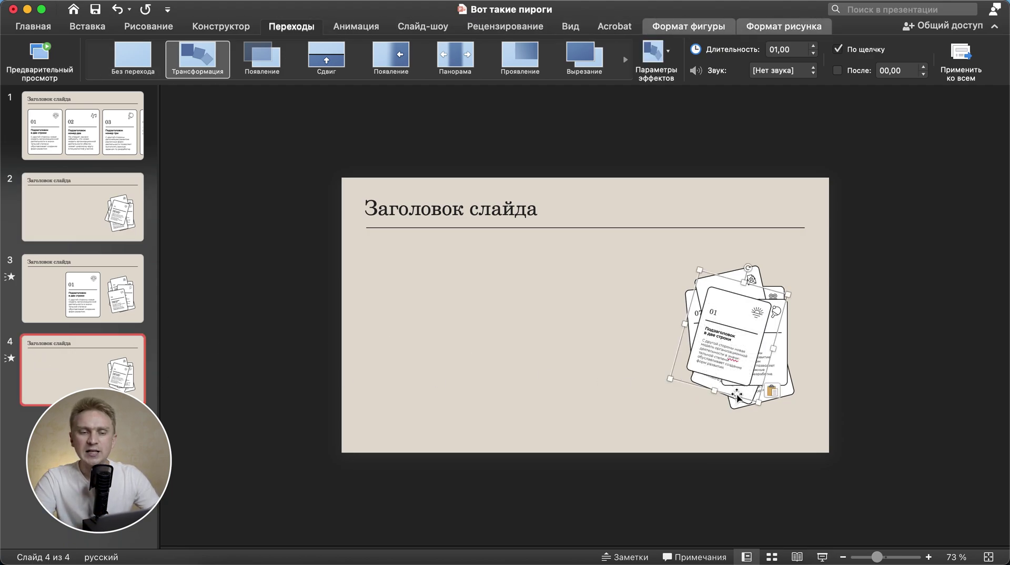
Step: Move the small card 01 to the left side and rotate it nearly upright
left_click_drag(737, 393, 419, 389)
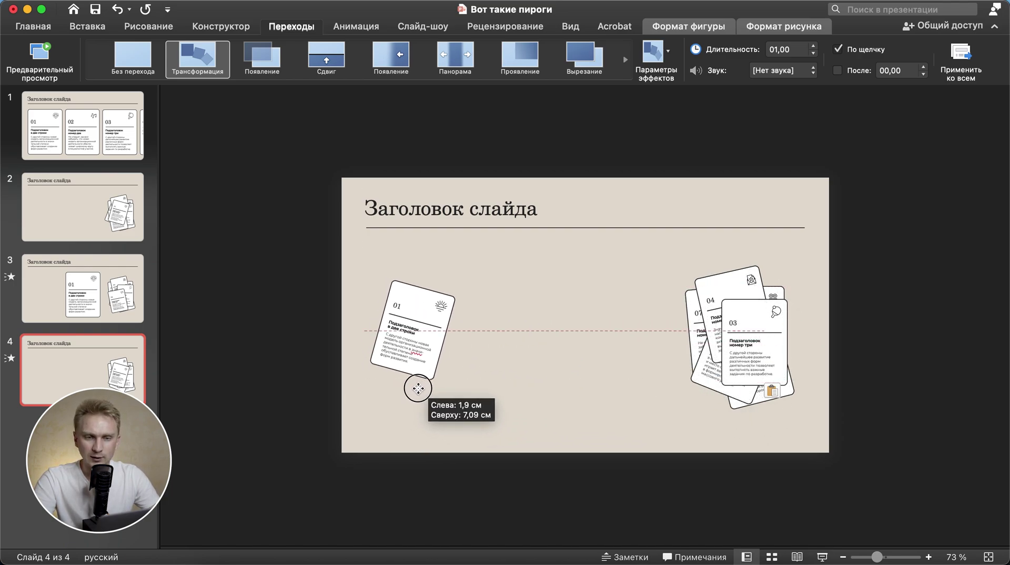
left_click_drag(311, 125, 367, 485)
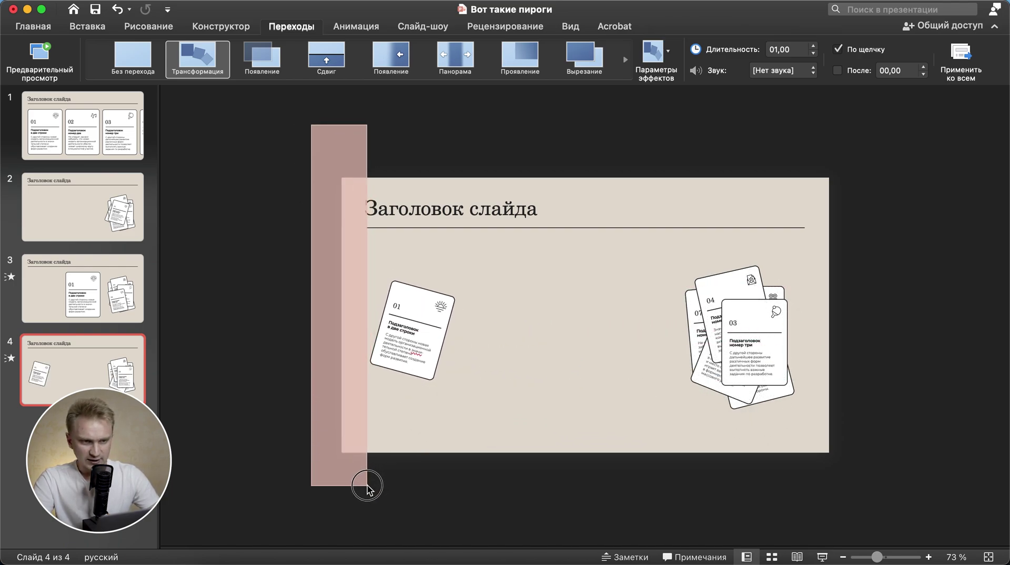
left_click(416, 312)
left_click_drag(429, 263, 405, 262)
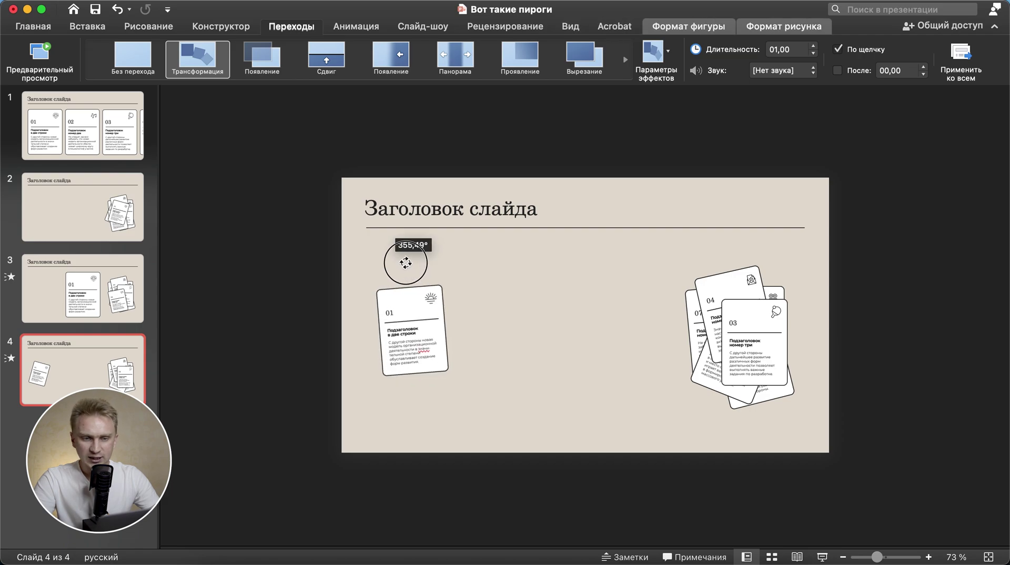
left_click(7, 284)
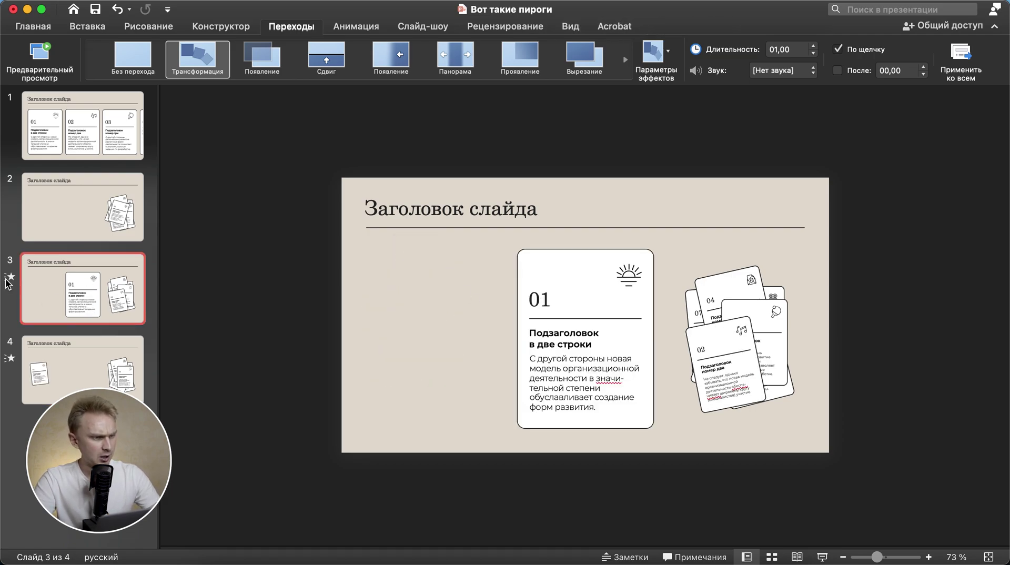
left_click(92, 146)
left_click(600, 423)
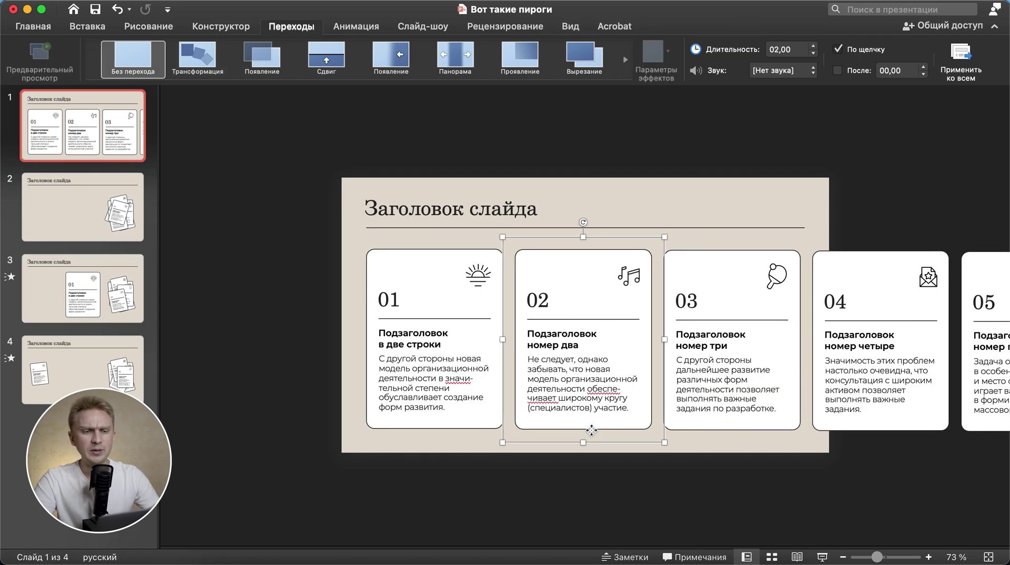
Step: Paste the large card 02 onto slide 4 and centre it horizontally
left_click(71, 377)
key("super+v")
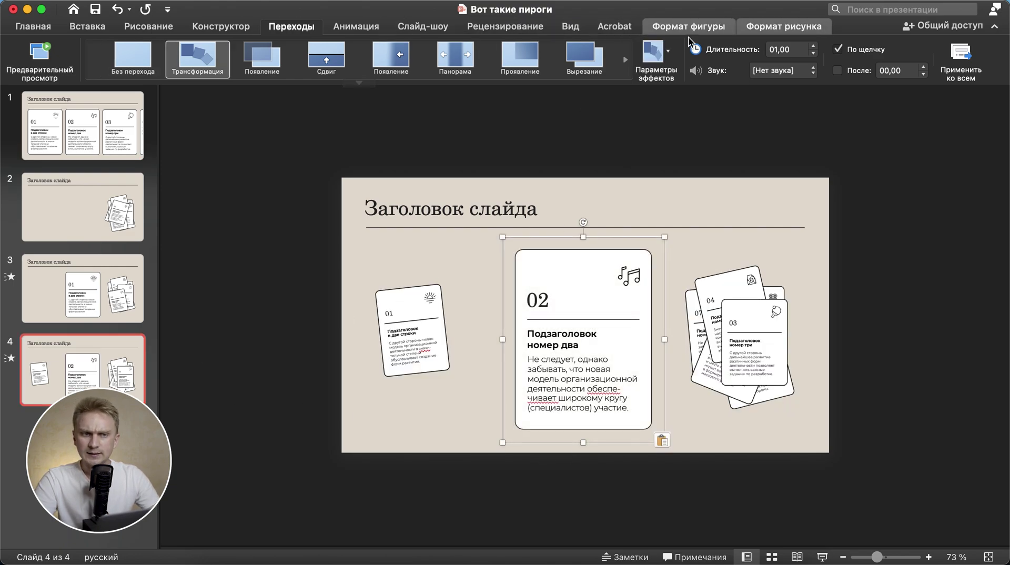
left_click(674, 19)
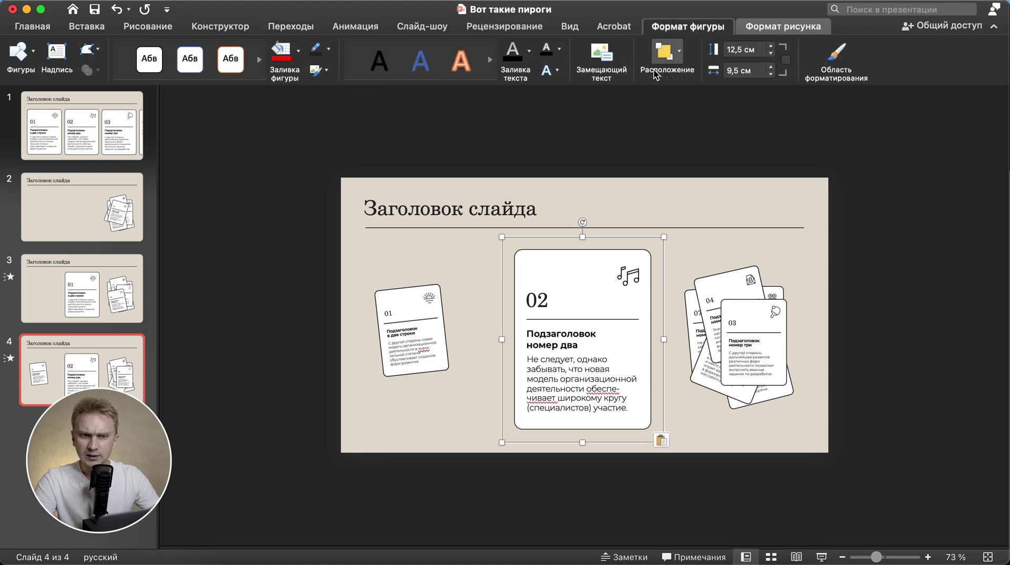
left_click(666, 58)
left_click(722, 104)
left_click(759, 159)
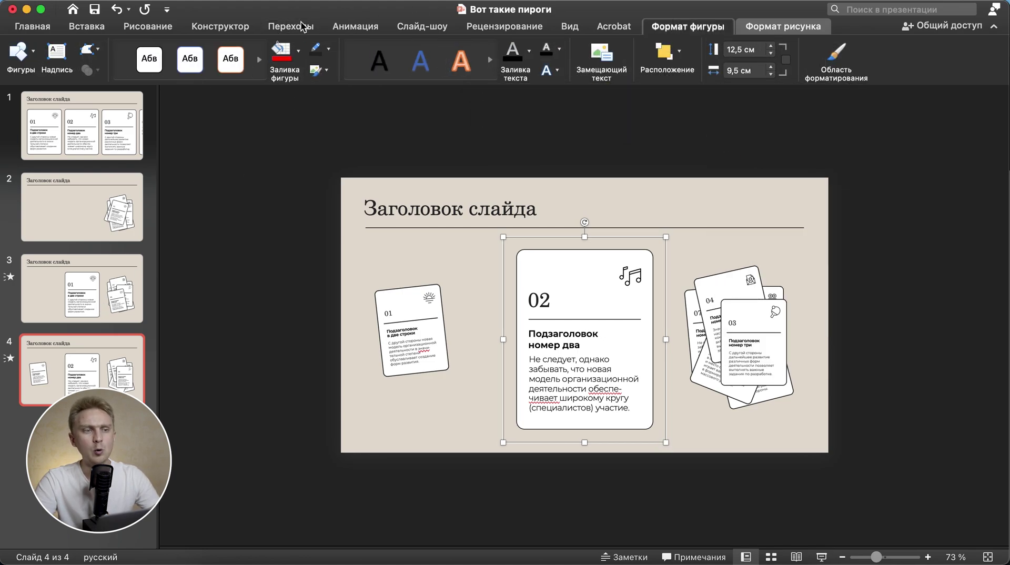
Step: Preview the Morph transition into slide 4, then duplicate it as slide 5
left_click(304, 27)
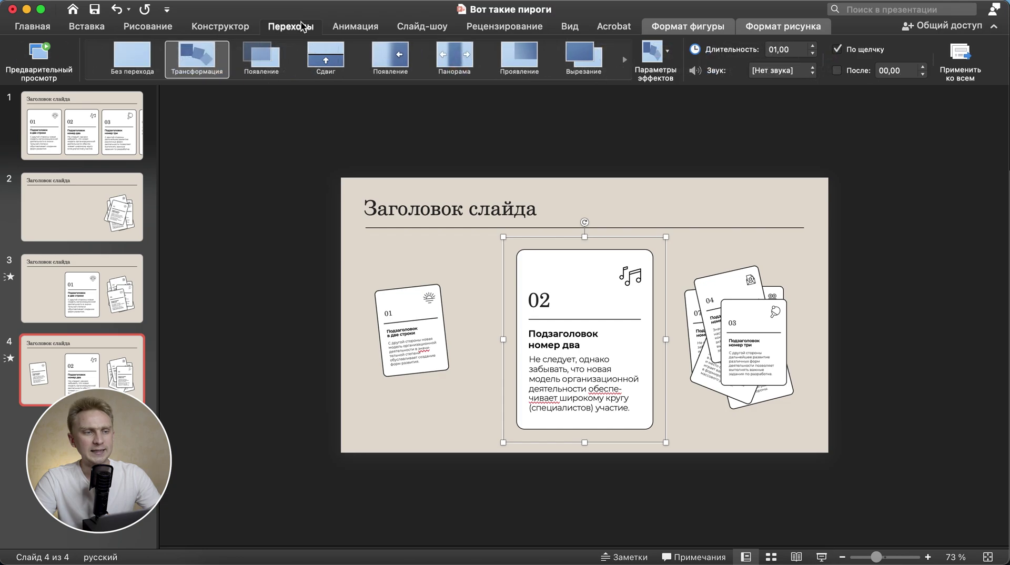
left_click(207, 67)
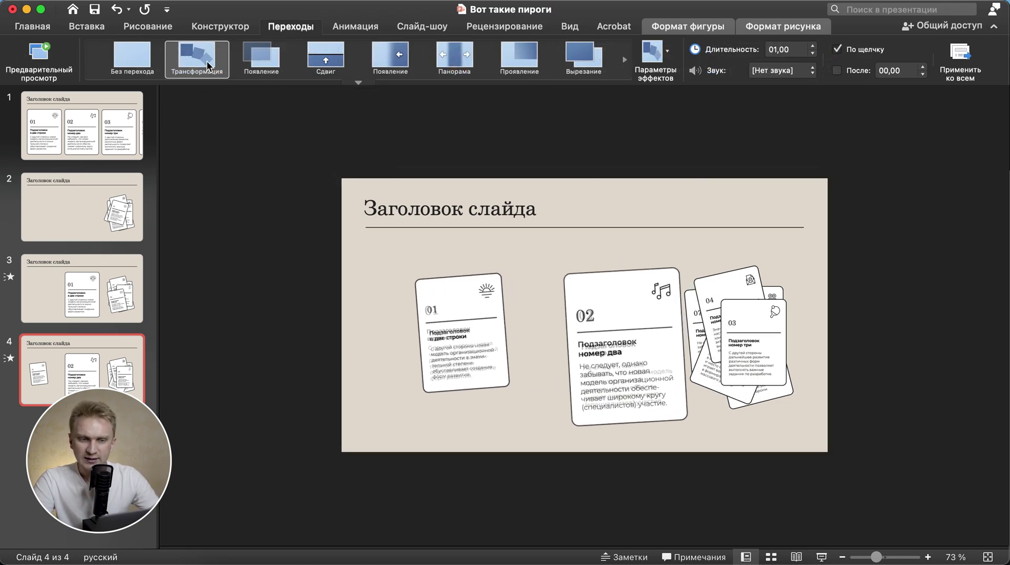
left_click(79, 378)
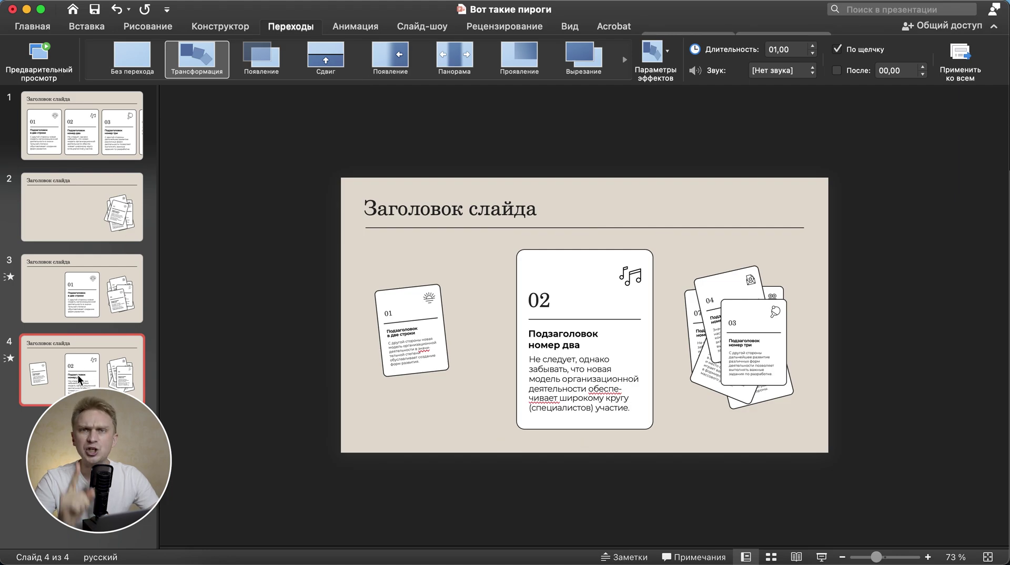
key("super+d")
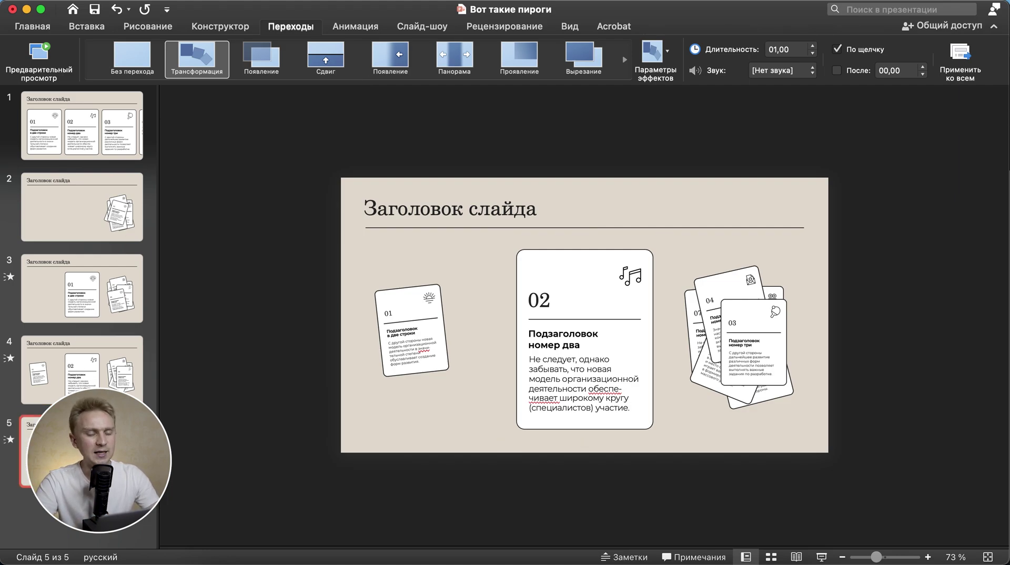
Step: Delete the large card 02 and the card 03 from the pile on slide 5
left_click(579, 420)
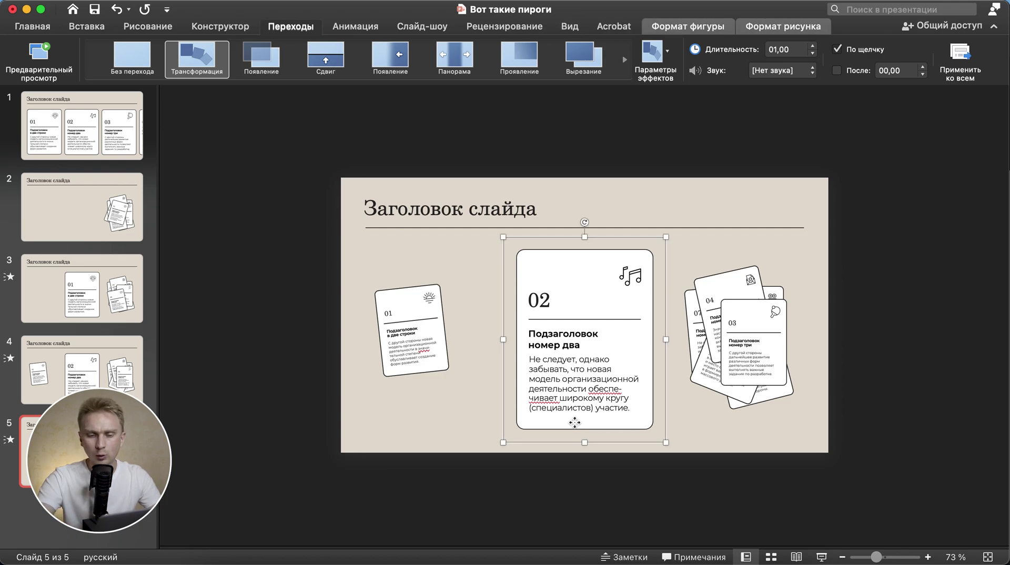
key("Delete")
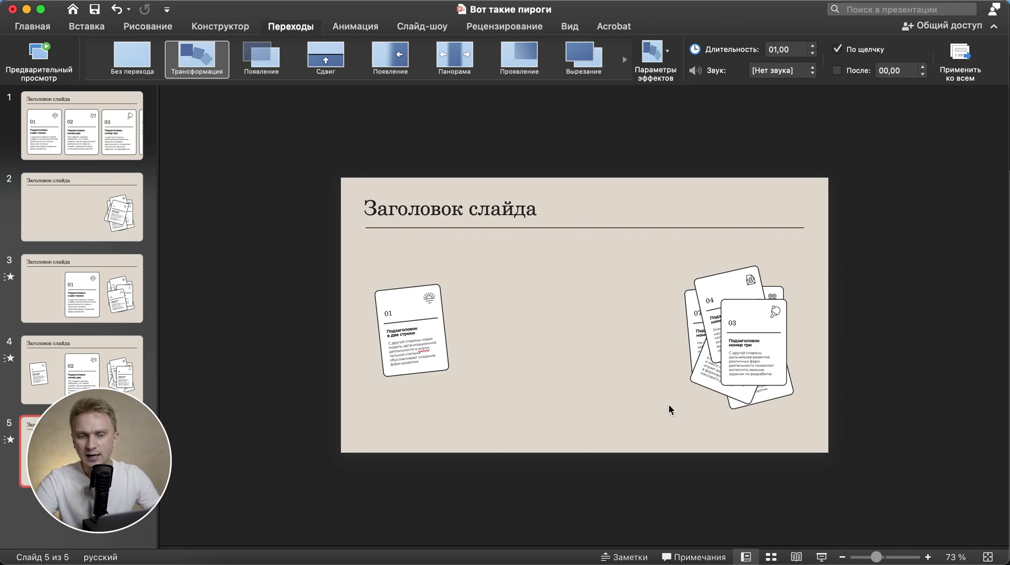
left_click(735, 382)
key("Delete")
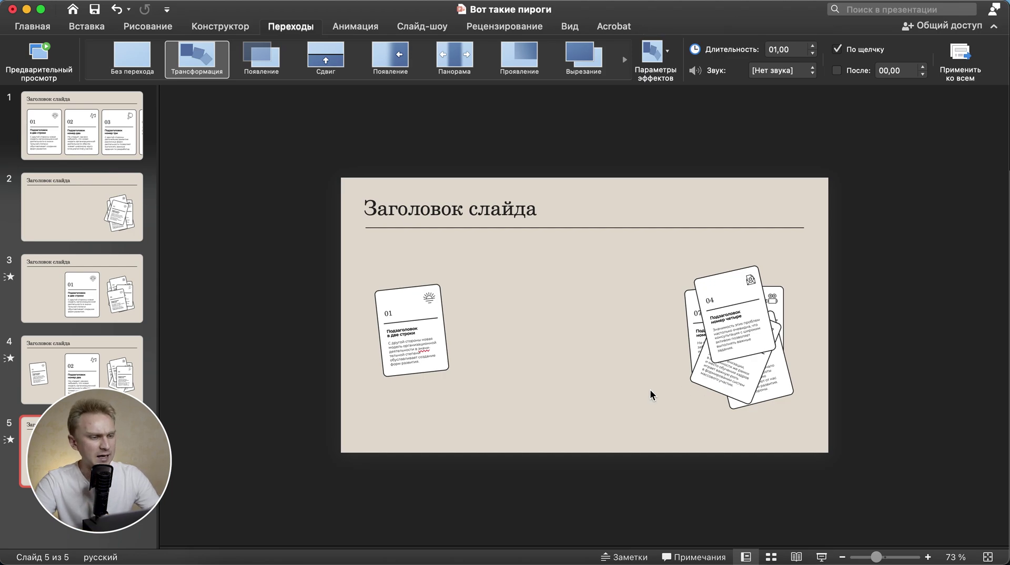
Step: Move card 02 onto card 01 at the left of slide 5
left_click(76, 311)
left_click(714, 410)
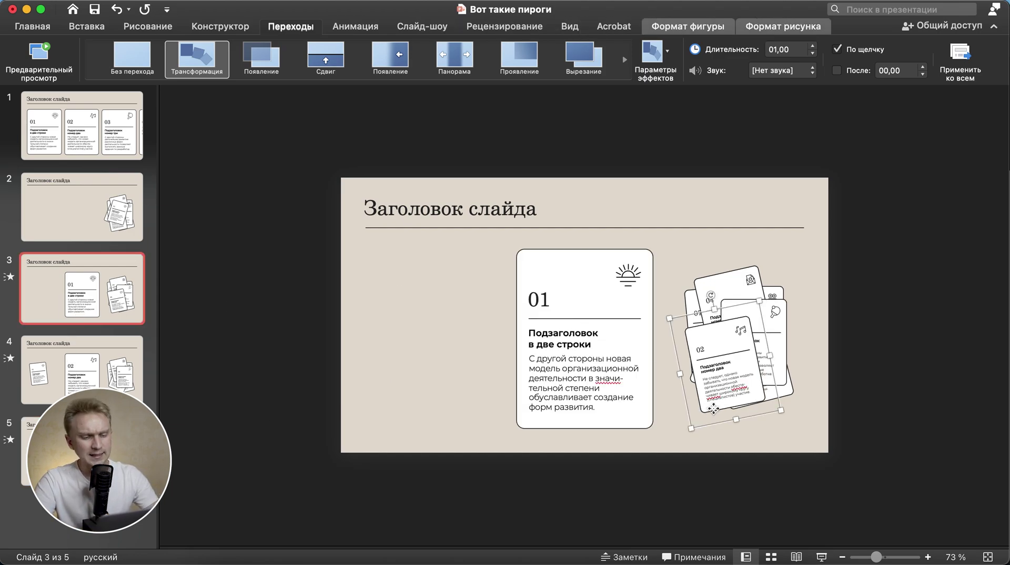
left_click(140, 463)
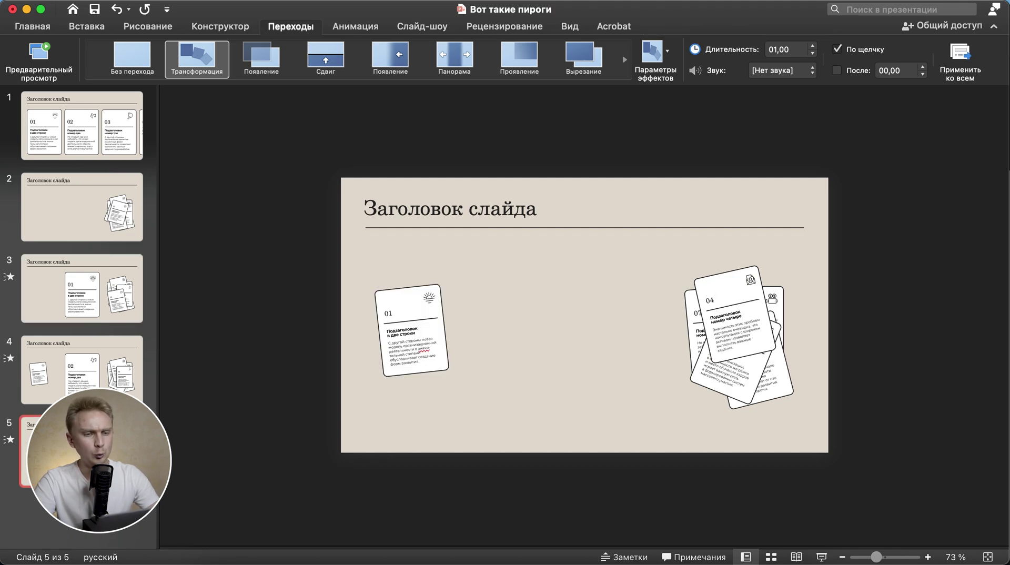
left_click_drag(731, 400, 417, 403)
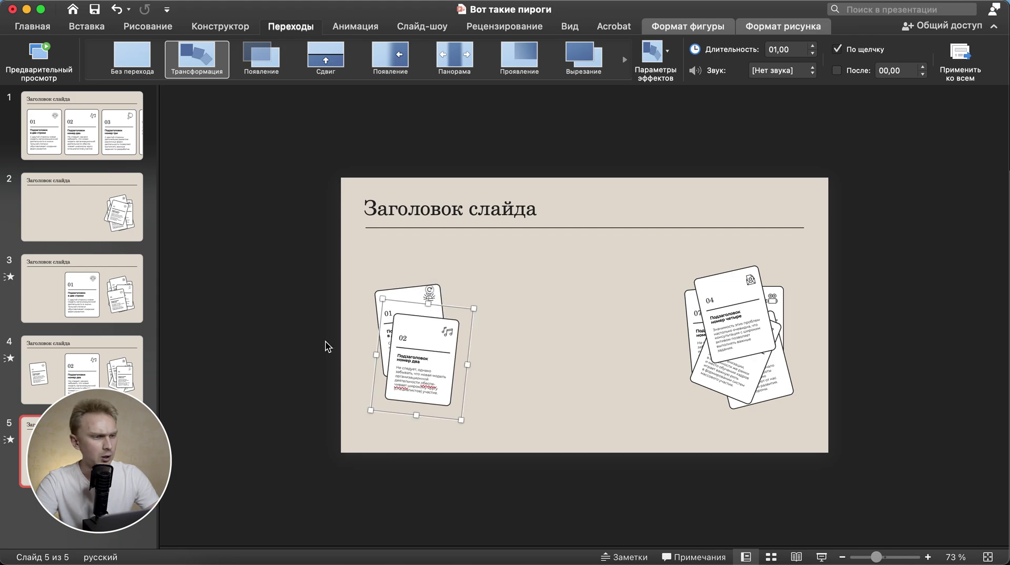
Step: Paste the large card 03 from slide 1 onto slide 5, centre it, and preview the Morph
left_click(97, 146)
left_click(710, 423)
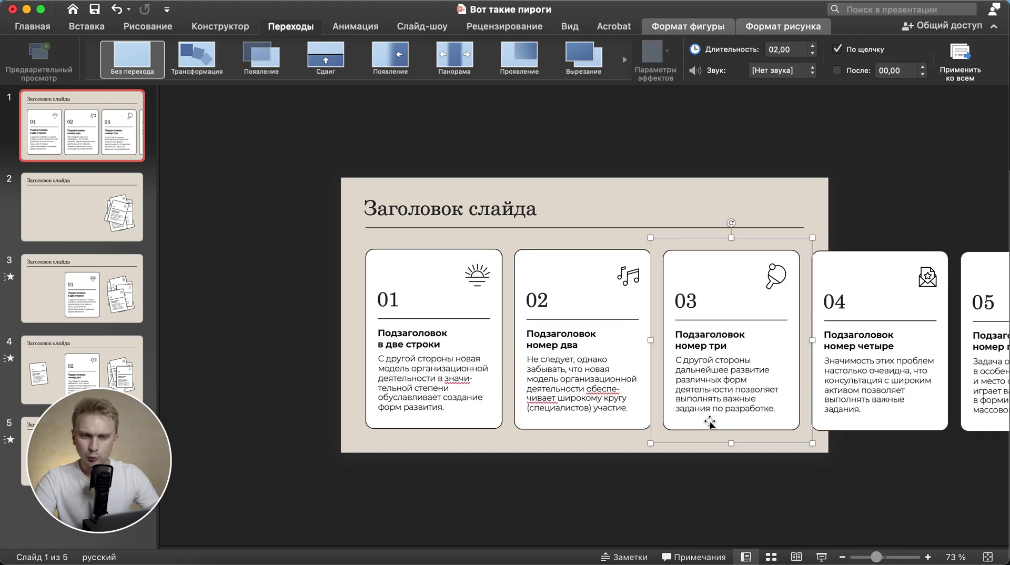
left_click(79, 451)
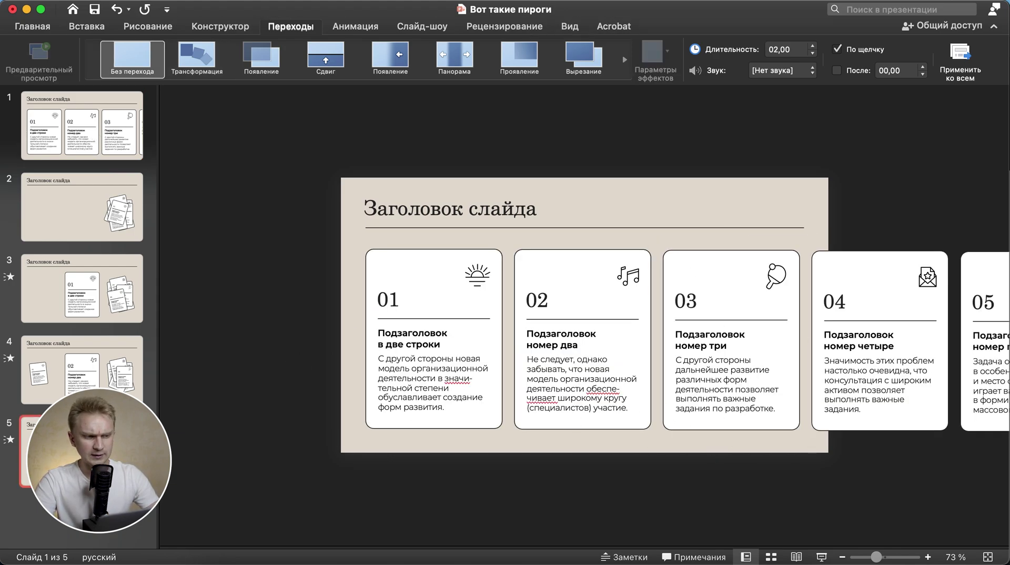
key("super+v")
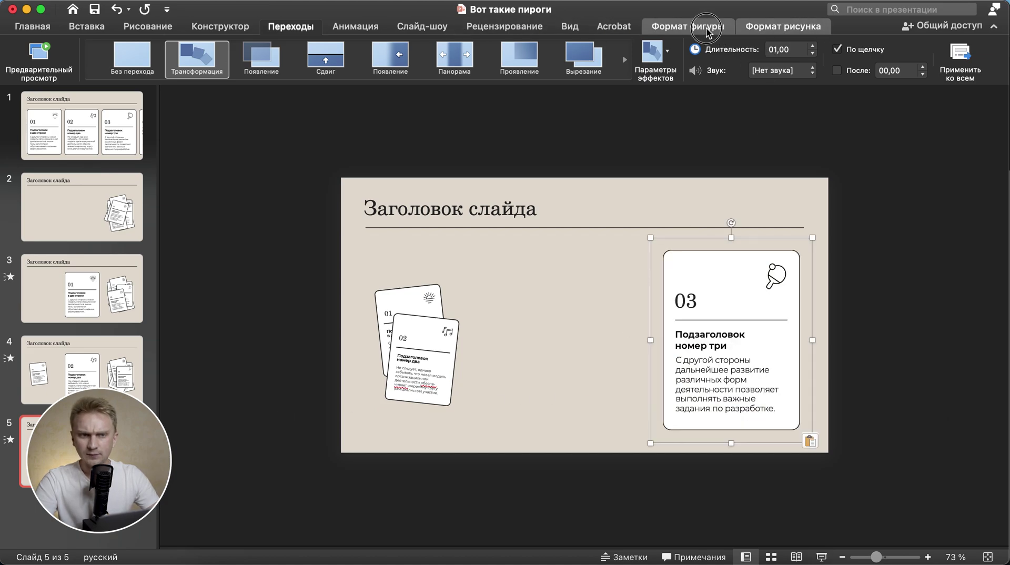
left_click(687, 26)
left_click(667, 58)
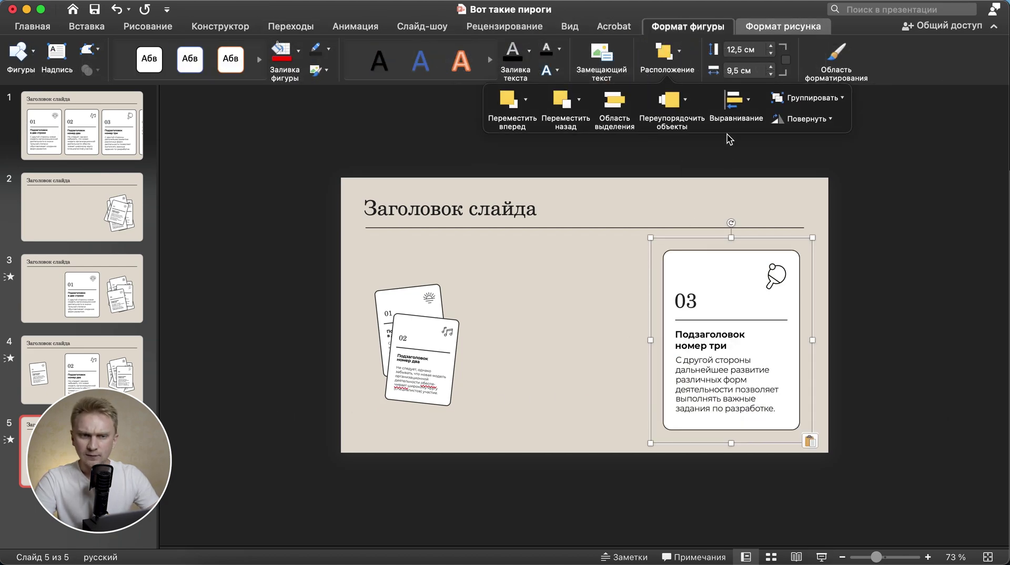
left_click(737, 99)
left_click(794, 159)
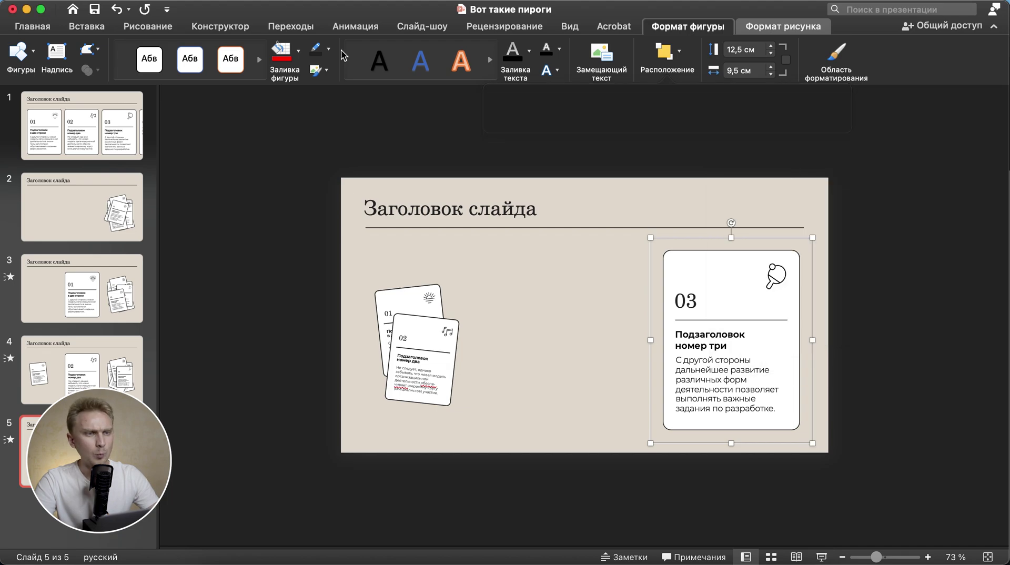
left_click(295, 27)
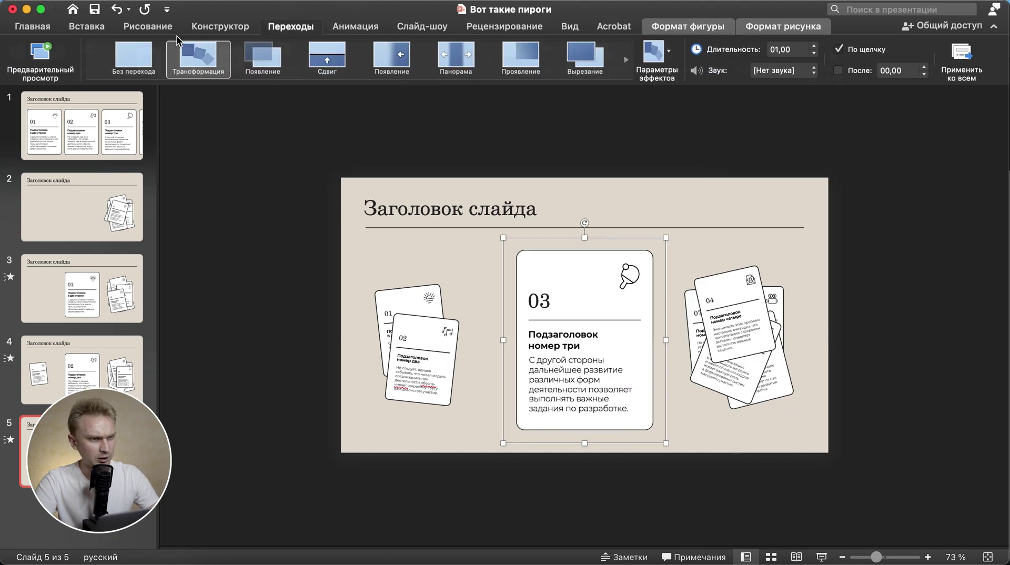
left_click(202, 59)
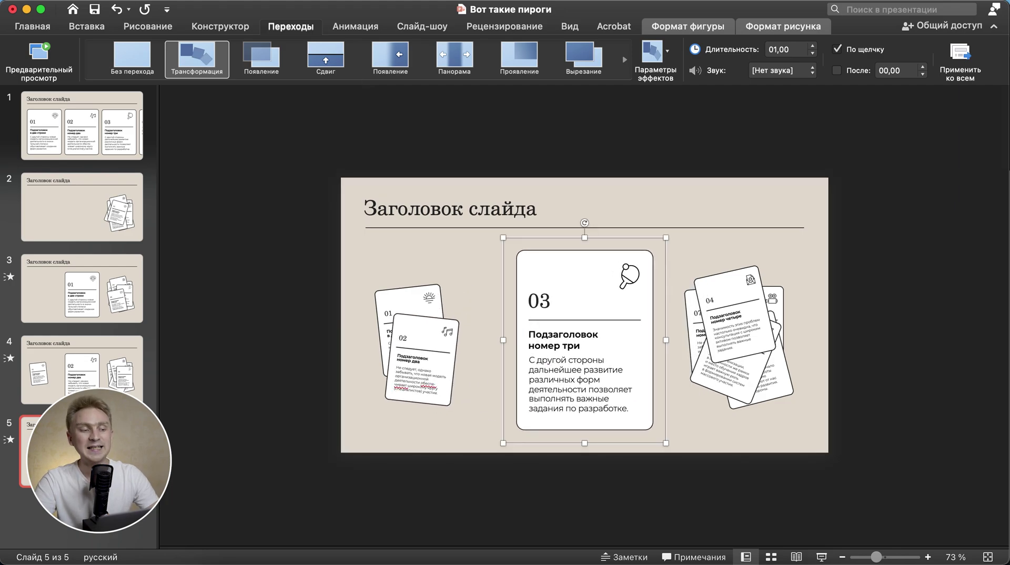
Step: Duplicate slide 10 as slide 11, delete its large 08 card, and select slide 9's small 08 card
key("Escape")
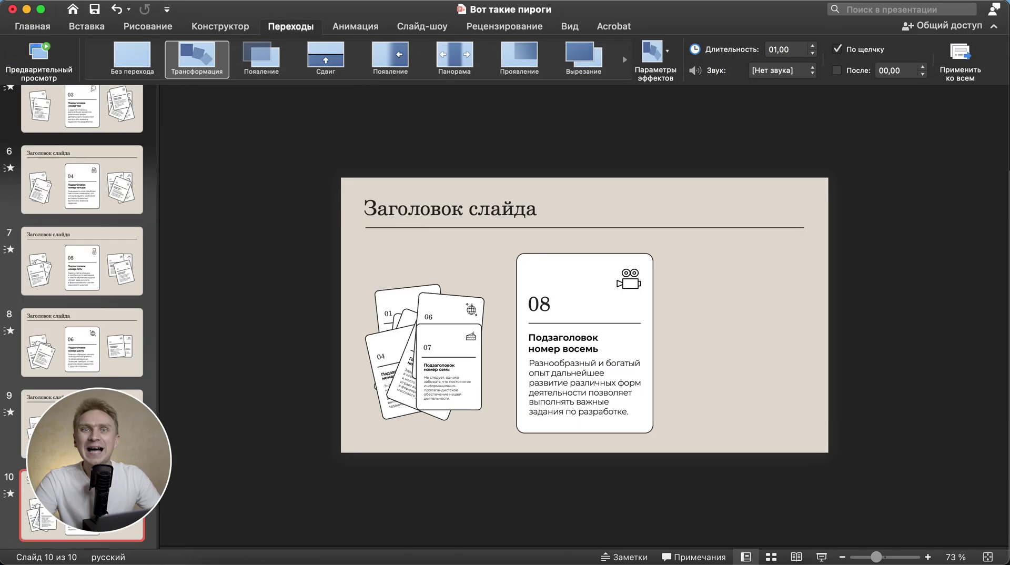
key("super+d")
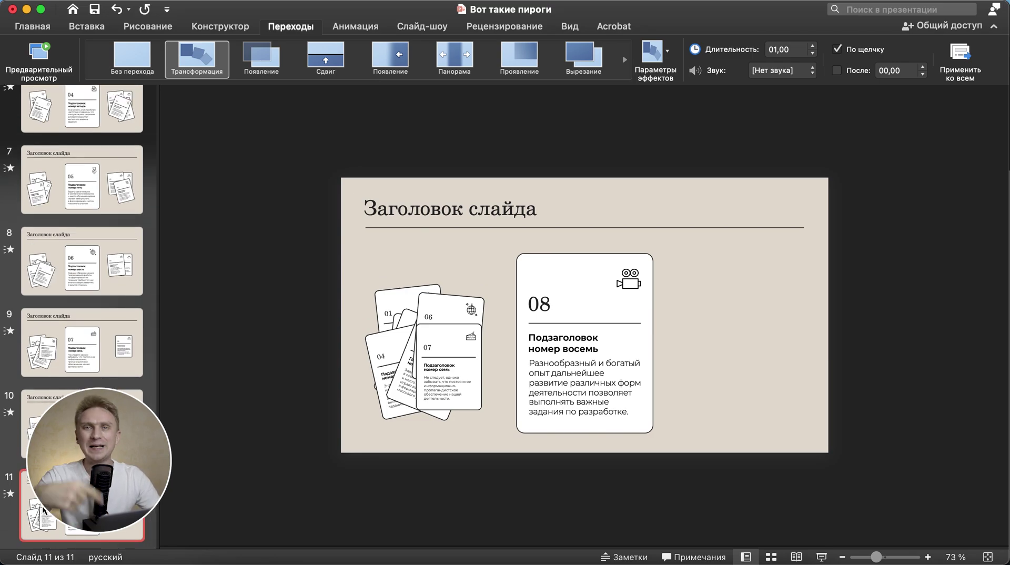
left_click(579, 433)
key("Delete")
key("Up")
key("Up")
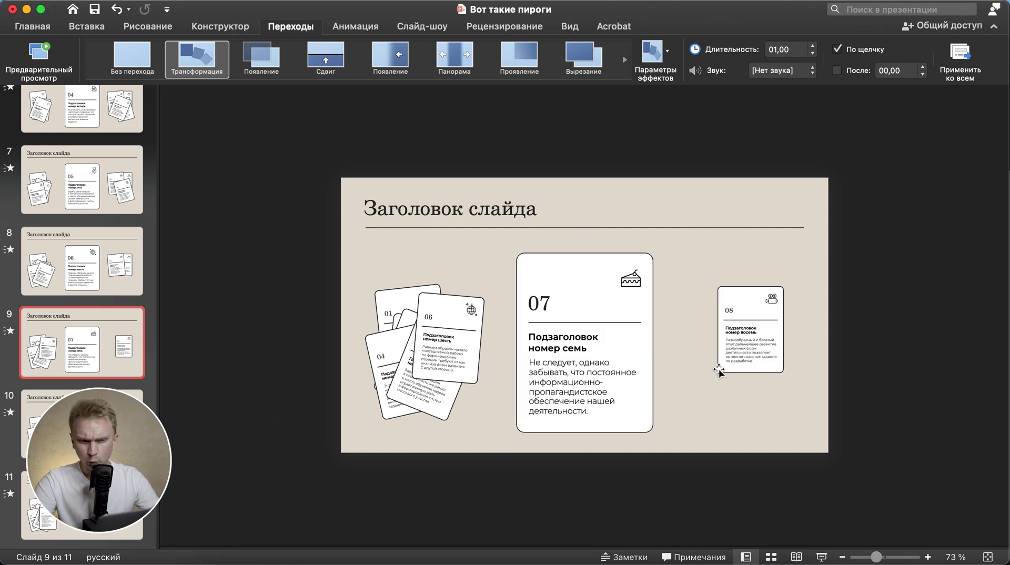
left_click(730, 371)
Step: Paste the small 08 card onto slide 11 and set all cards' rotation to 0°
key("super+c")
key("Page_Down")
key("Page_Down")
key("super+v")
mouse_move(926, 485)
left_mouse_down()
mouse_move(264, 230)
mouse_move(306, 276)
left_mouse_up()
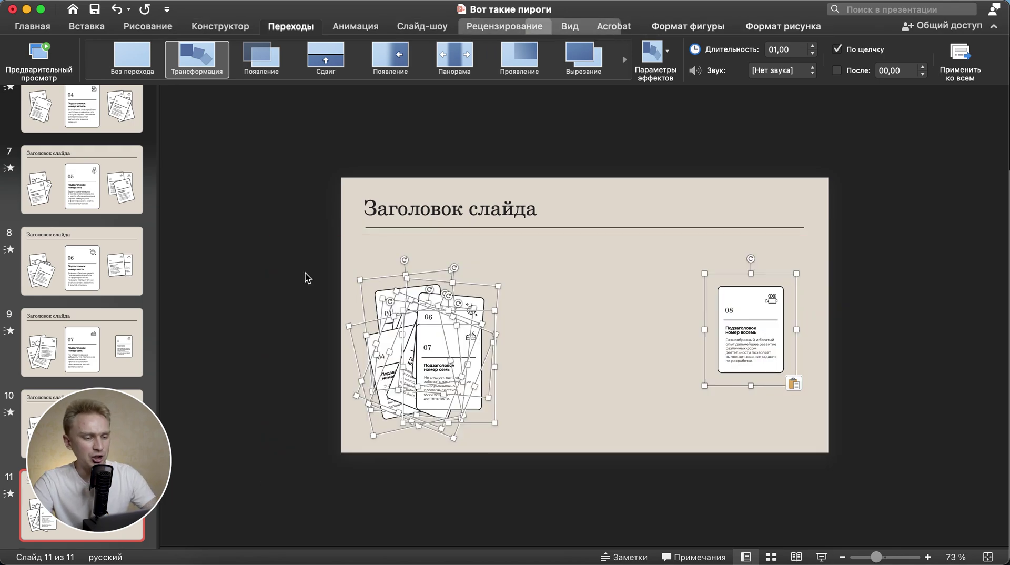
key("super+1")
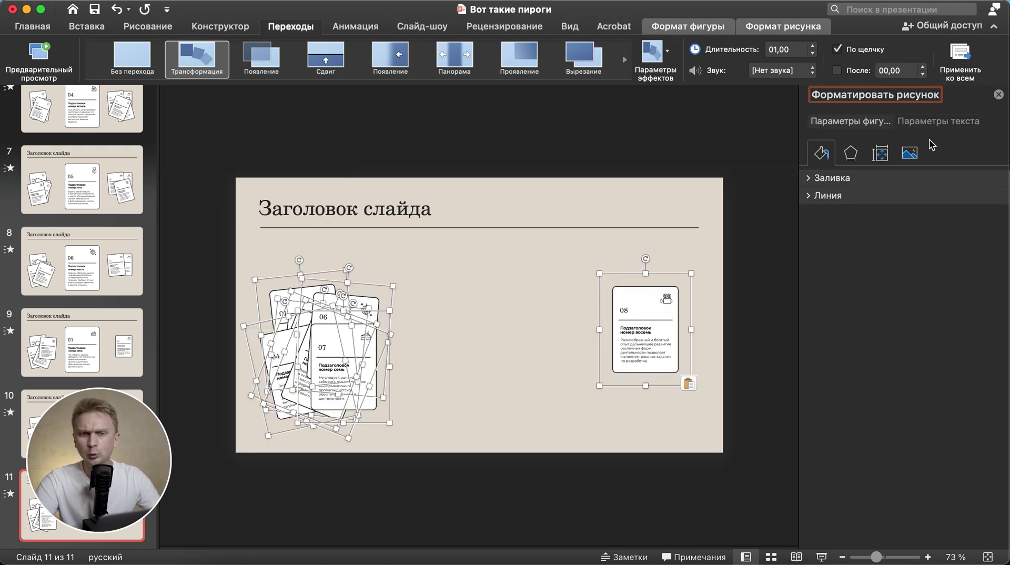
left_click(879, 154)
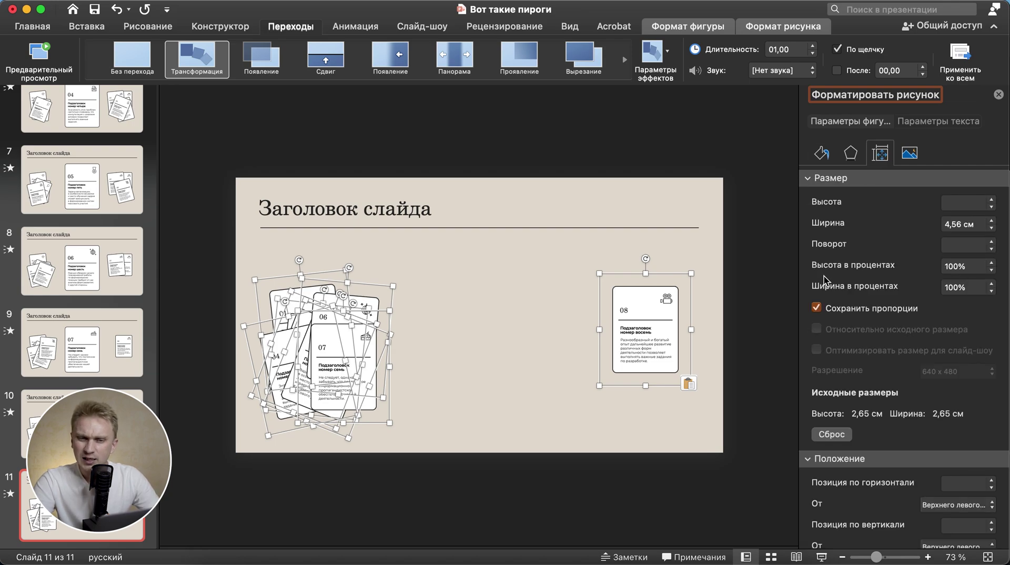
left_click(992, 249)
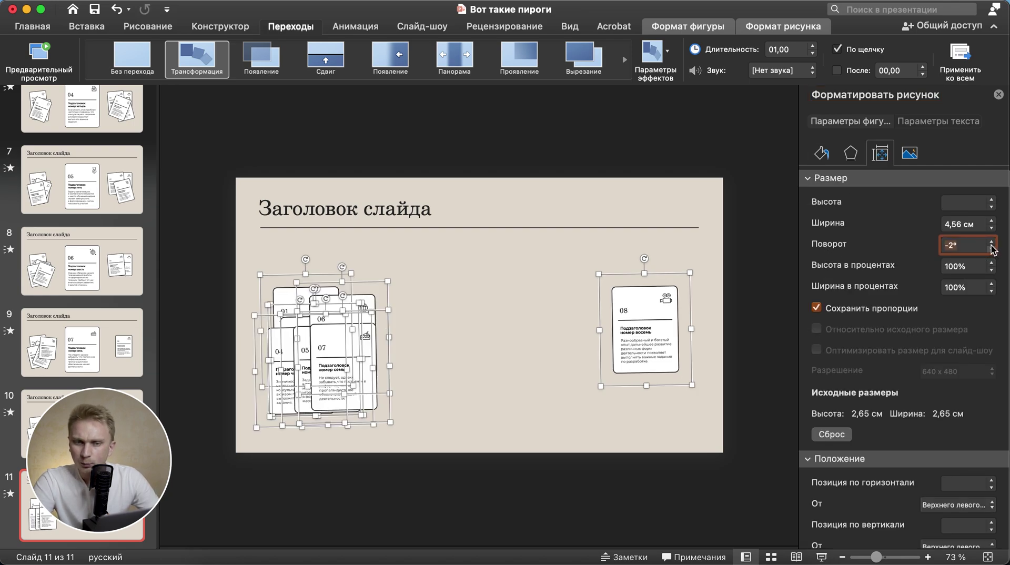
type("0")
key("Return")
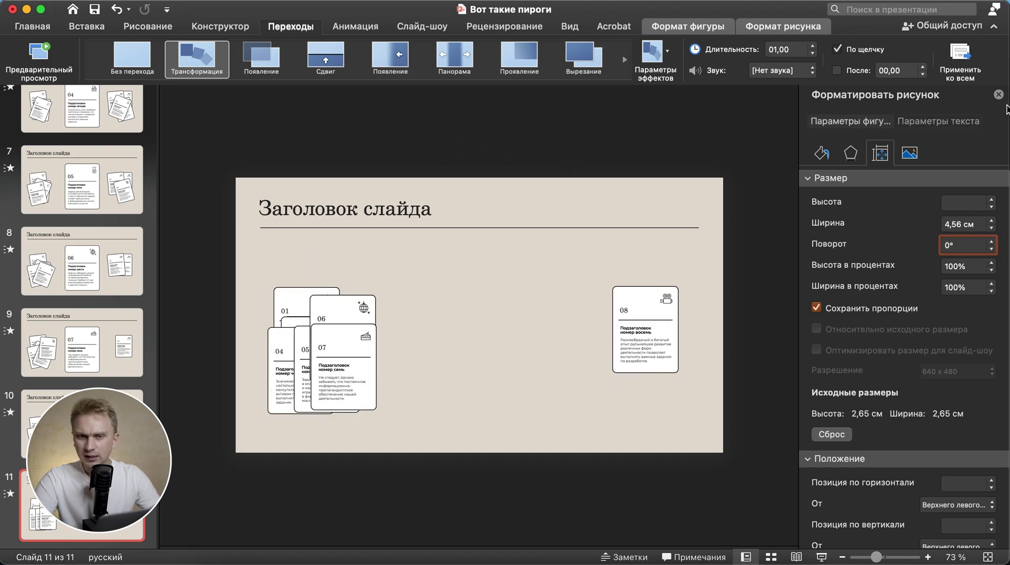
left_click(999, 94)
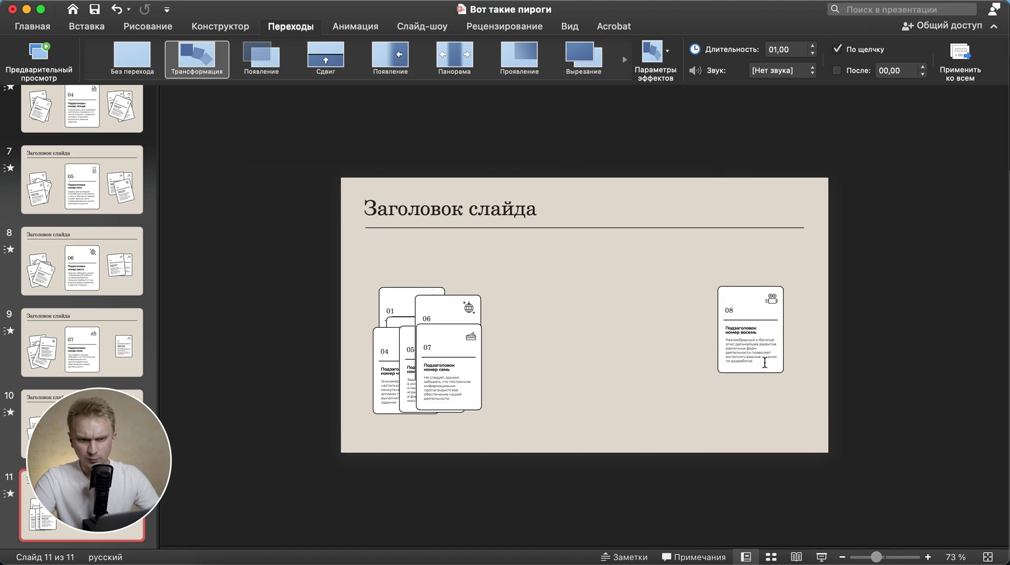
Step: Move card 08 lower to begin arranging the cards into two rows
left_click(759, 370)
left_click_drag(780, 389, 779, 422)
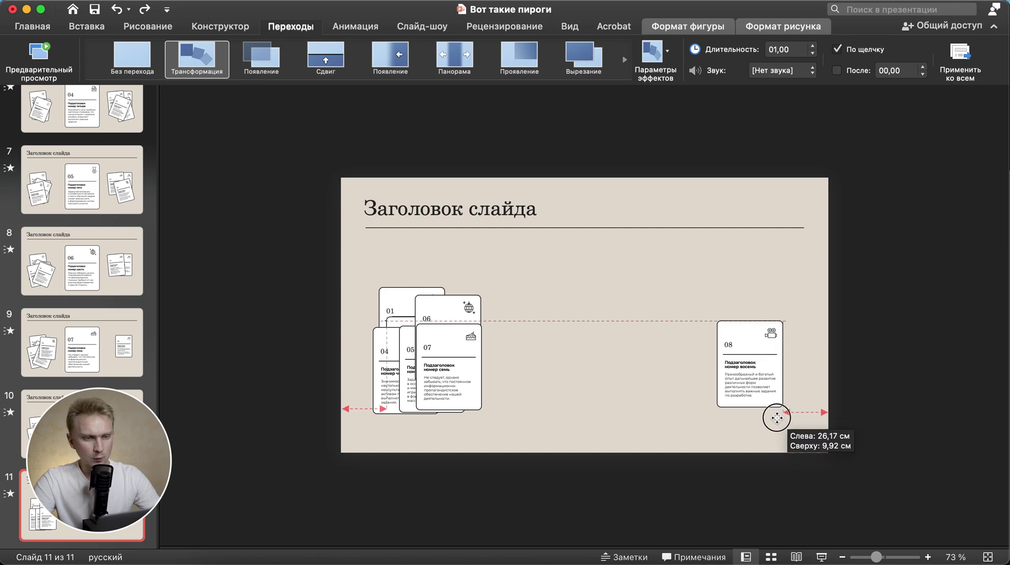
left_click(463, 406)
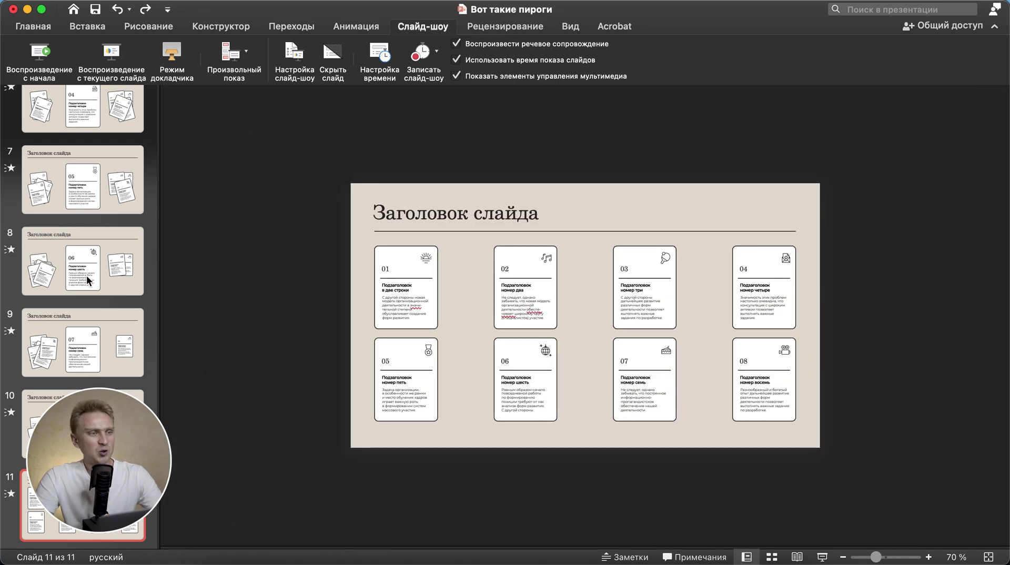
Step: Play the slide show from slide 2, advancing as cards 03 through 07 morph to the centre
scroll(88, 281, "up", 10)
left_click(91, 216)
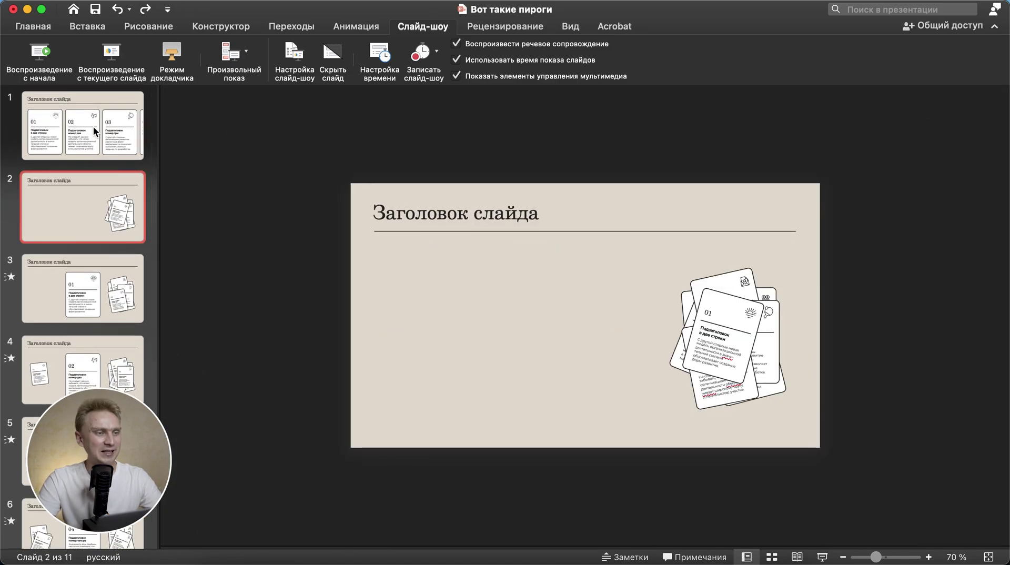
left_click(111, 72)
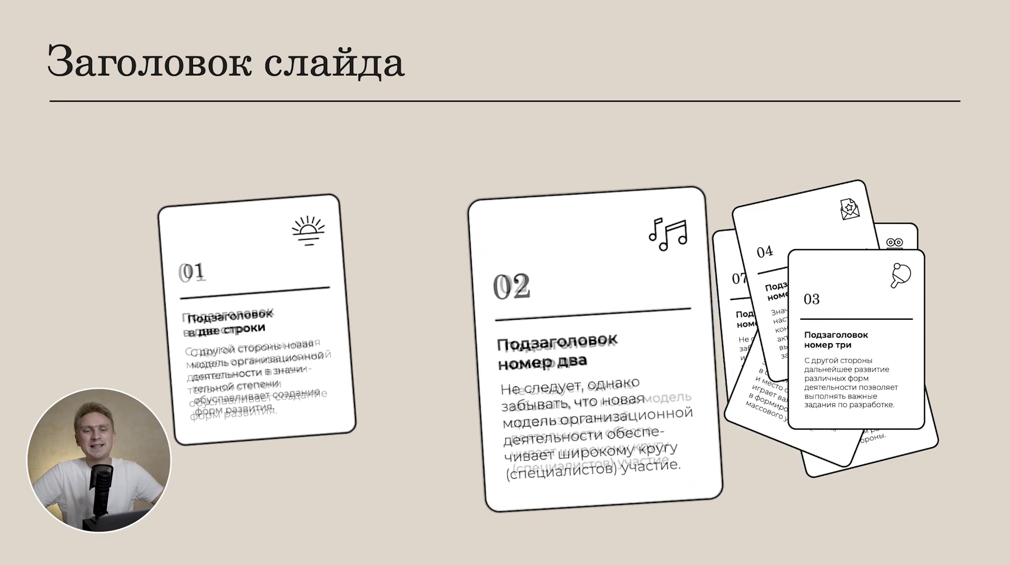
key("Right")
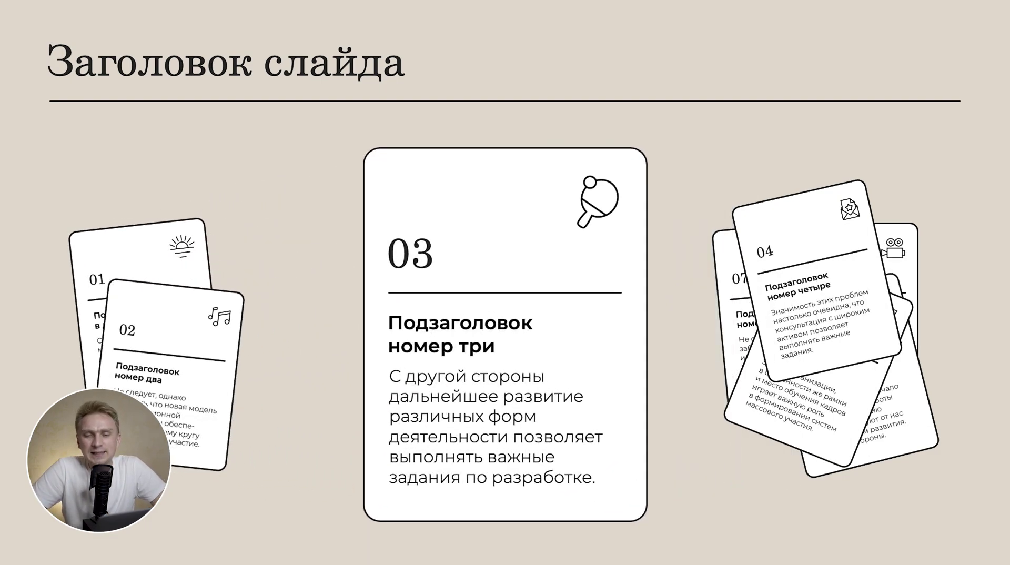
key("Right")
key("Right")
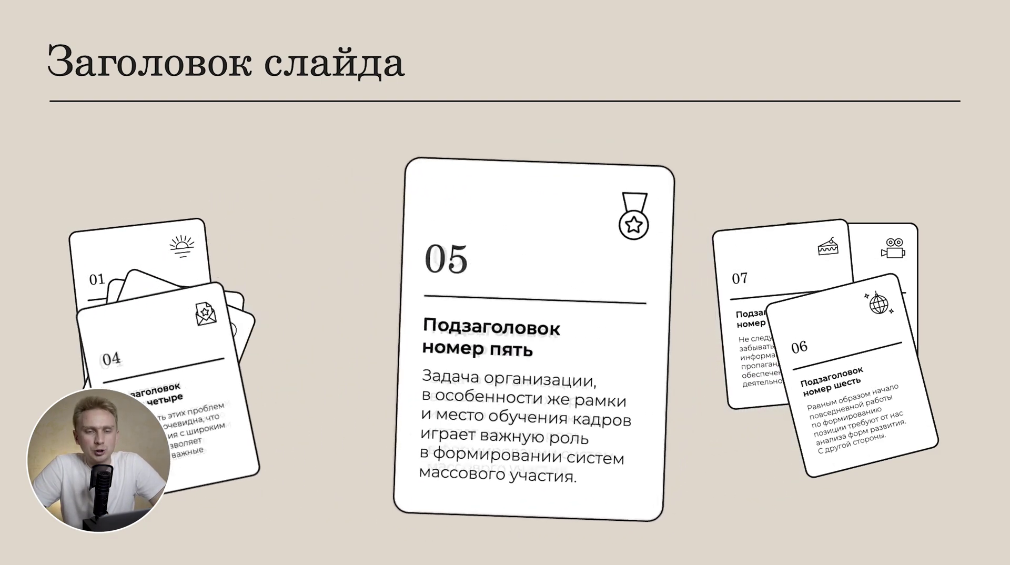
key("Right")
key("Right")
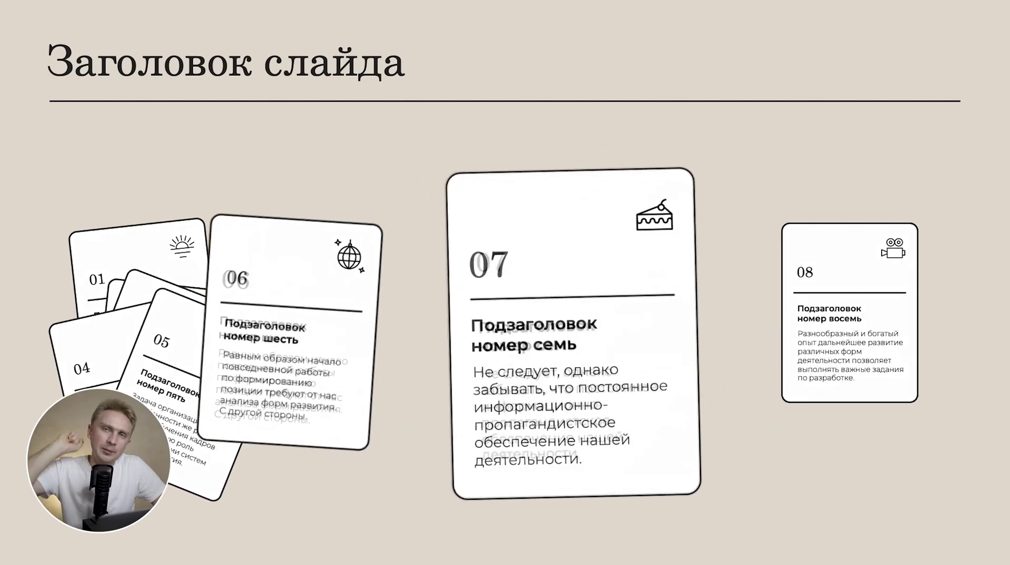
key("Right")
key("Right")
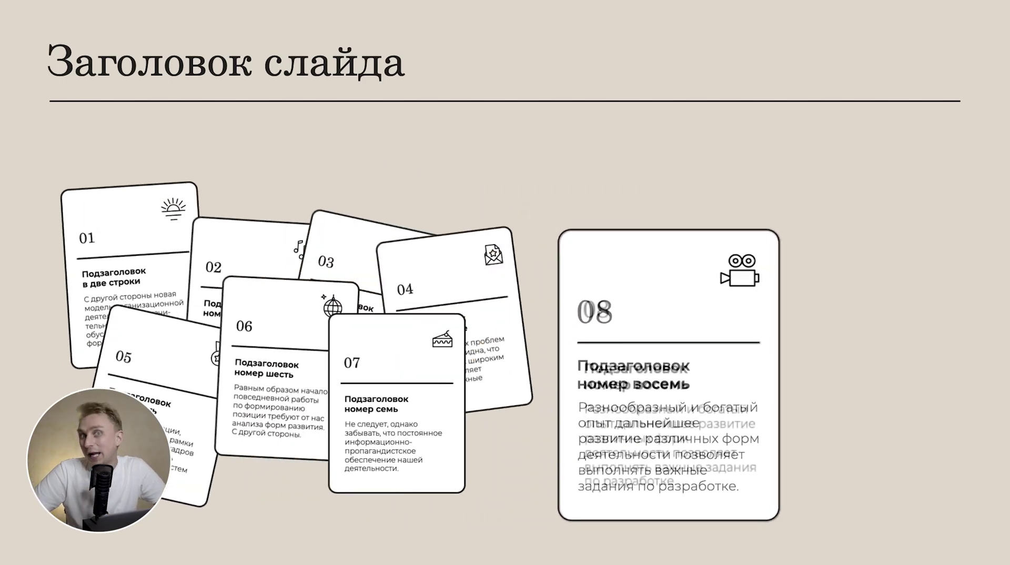